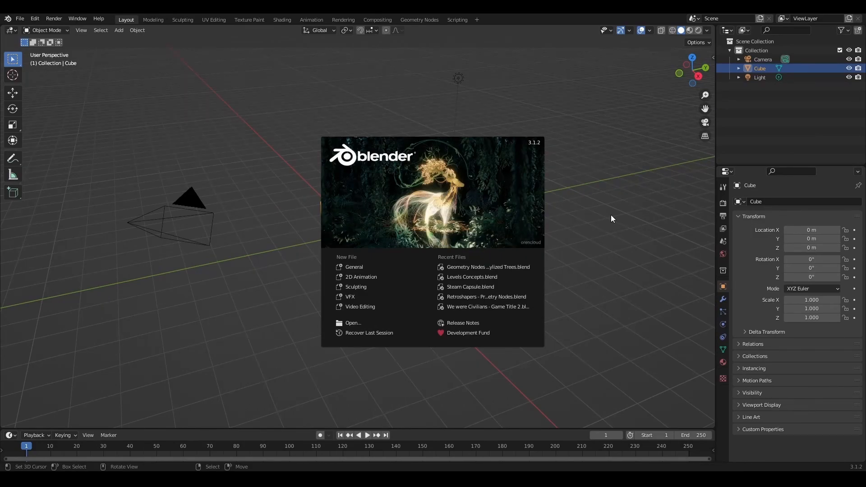
- Create a new collection in the scene and move the default cube into it
{"action": "left_click", "coordinate": [611, 215]}
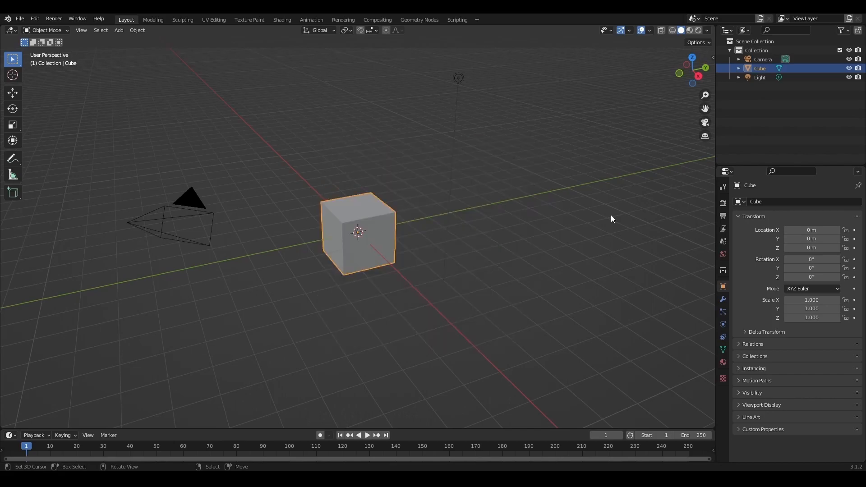
{"action": "right_click", "coordinate": [749, 104]}
{"action": "left_click", "coordinate": [749, 105]}
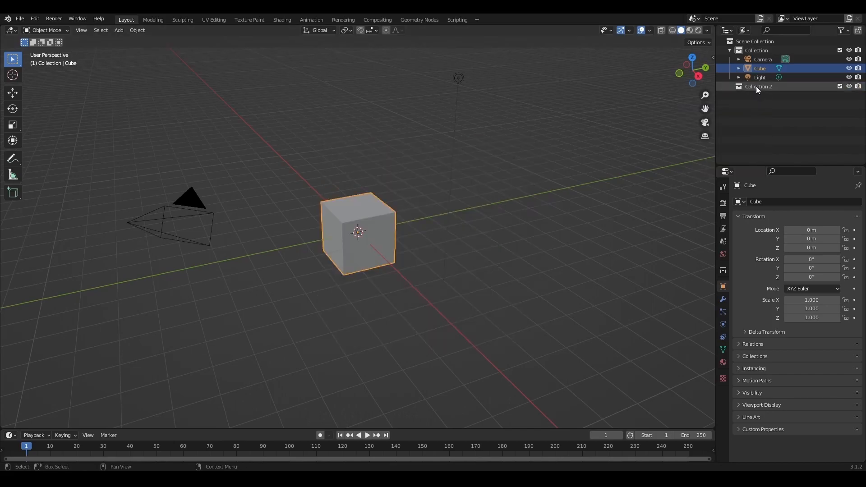
{"action": "left_click_drag", "start_coordinate": [758, 71], "coordinate": [762, 87]}
- Rename the collection holding the camera and light as "Camera and Lights"
{"action": "left_click", "coordinate": [761, 52]}
{"action": "double_click", "coordinate": [761, 51]}
{"action": "type", "text": "Camera and Li"}
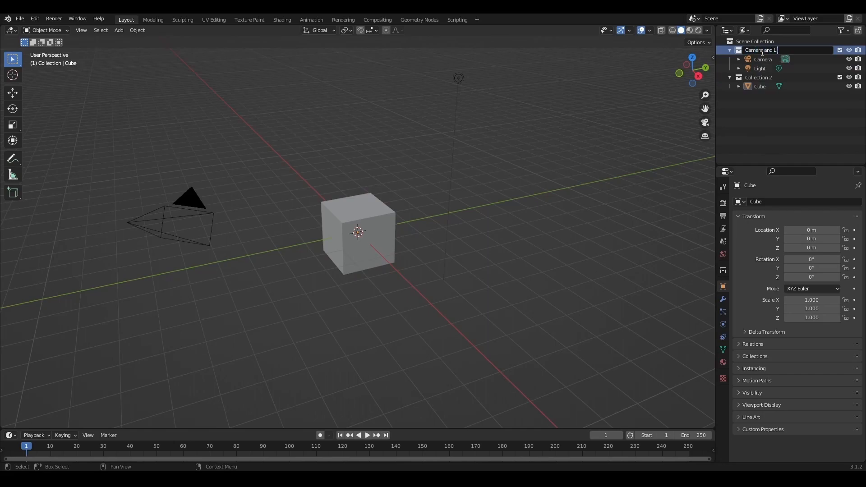
{"action": "type", "text": "ghts"}
{"action": "key", "text": "Return"}
- Rename the collection that contains the cube as "My Trees"
{"action": "left_click", "coordinate": [764, 78]}
{"action": "double_click", "coordinate": [764, 78]}
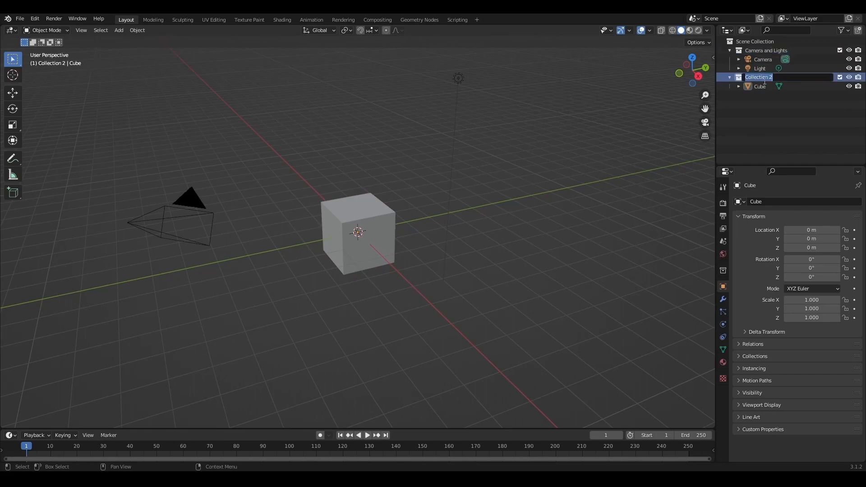
{"action": "type", "text": "My Trees"}
{"action": "key", "text": "Return"}
- Rename the cube object as "Procedural Tree"
{"action": "left_click", "coordinate": [761, 87]}
{"action": "double_click", "coordinate": [760, 87]}
{"action": "type", "text": "Proce"}
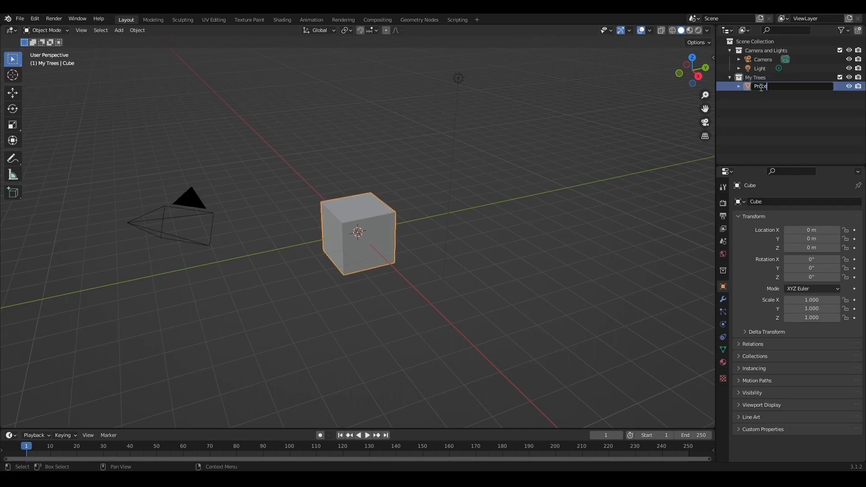
{"action": "key", "text": "Return"}
- Switch to the Geometry Nodes workspace with the spreadsheet area closed, and hide the Camera and Lights collection in the viewport
{"action": "left_click", "coordinate": [420, 19]}
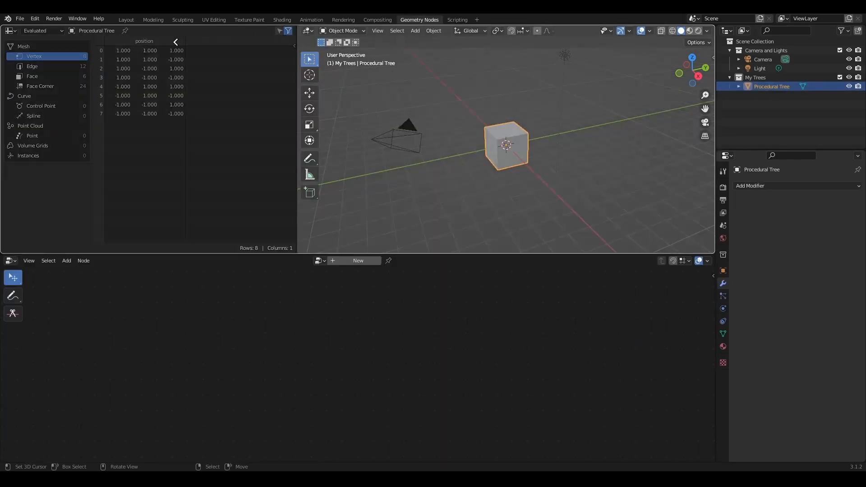
{"action": "left_click_drag", "start_coordinate": [298, 26], "coordinate": [180, 113]}
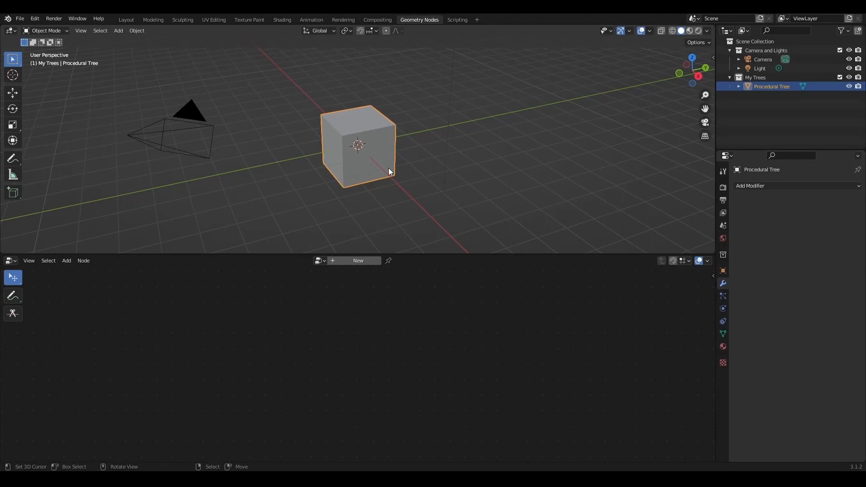
{"action": "middle_click_drag", "start_coordinate": [388, 168], "coordinate": [408, 167]}
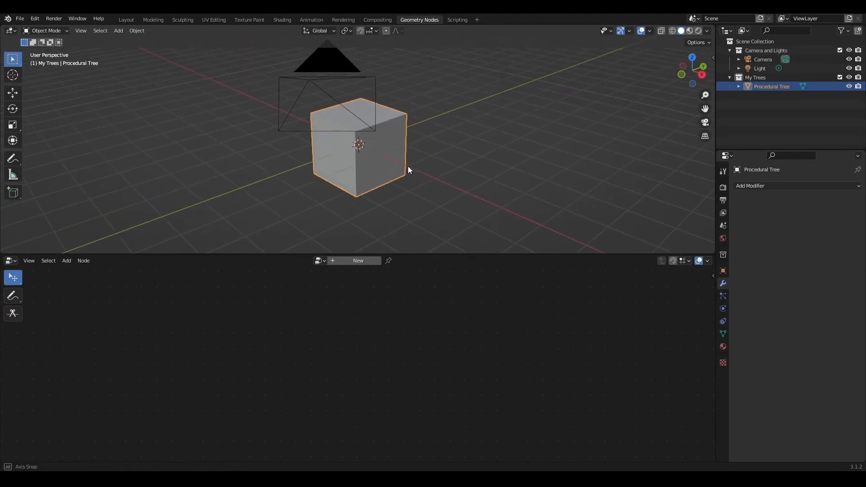
{"action": "left_click", "coordinate": [849, 51]}
{"action": "left_click_drag", "start_coordinate": [362, 253], "coordinate": [362, 217]}
- Create a new geometry node tree for the Procedural Tree object and name it "TreeGen"
{"action": "left_click", "coordinate": [361, 224]}
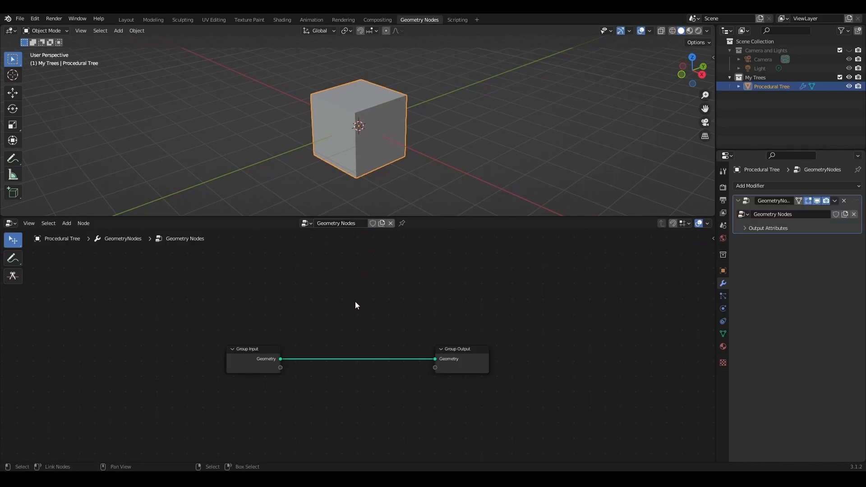
{"action": "type", "text": "TreeGen"}
{"action": "key", "text": "Return"}
{"action": "scroll", "coordinate": [349, 318], "scroll_direction": "up", "scroll_amount": 2}
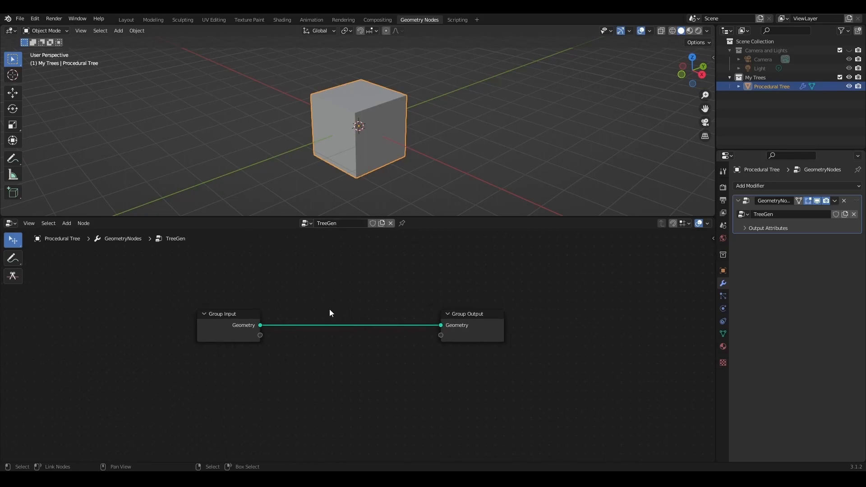
- Cut the link between Group Input and Group Output, and add a Curve Line node connected to the output's Geometry
{"action": "right_click_drag", "start_coordinate": [330, 315], "coordinate": [323, 356], "text": "ctrl"}
{"action": "left_click_drag", "start_coordinate": [237, 318], "coordinate": [71, 319]}
{"action": "key", "text": "shift+a"}
{"action": "mouse_move", "coordinate": [197, 318]}
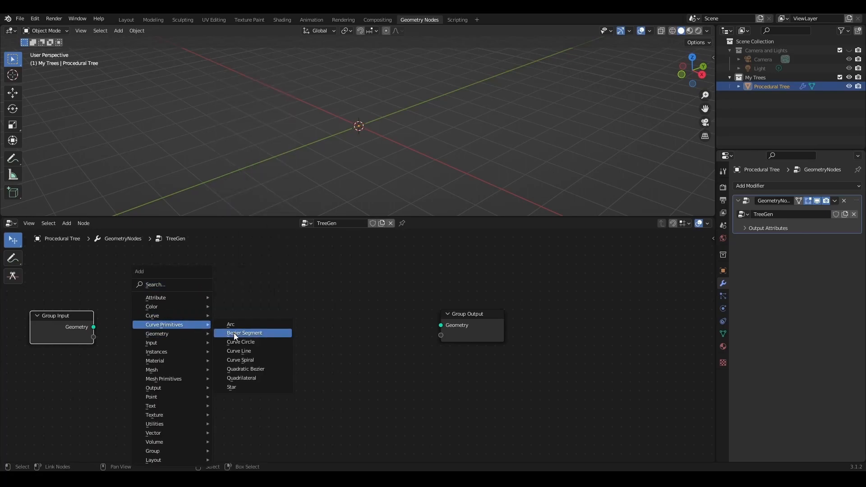
{"action": "left_click", "coordinate": [238, 351]}
{"action": "left_click", "coordinate": [152, 314]}
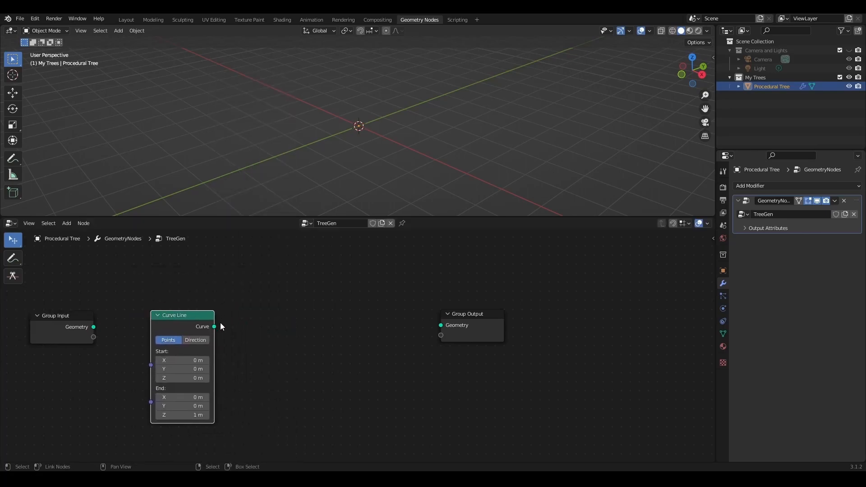
{"action": "left_click_drag", "start_coordinate": [214, 326], "coordinate": [444, 324]}
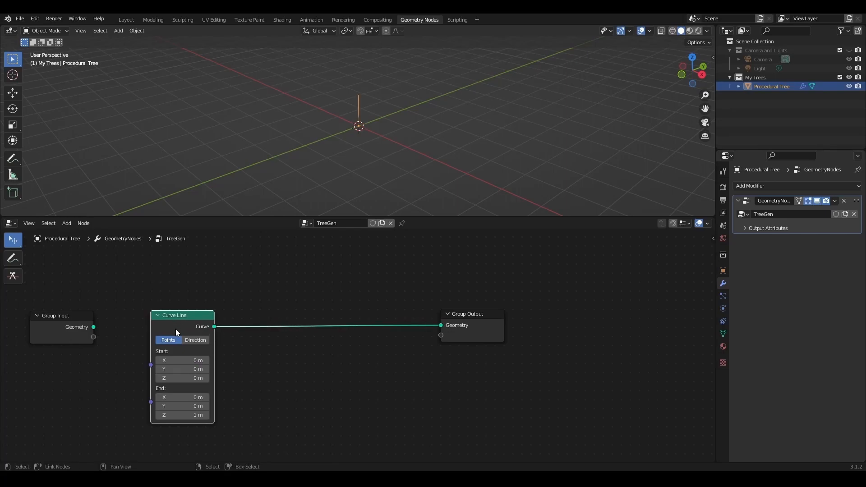
- Switch the Curve Line node to Direction mode and set its length to 3 m
{"action": "left_click", "coordinate": [189, 340]}
{"action": "left_click_drag", "start_coordinate": [182, 425], "coordinate": [191, 425]}
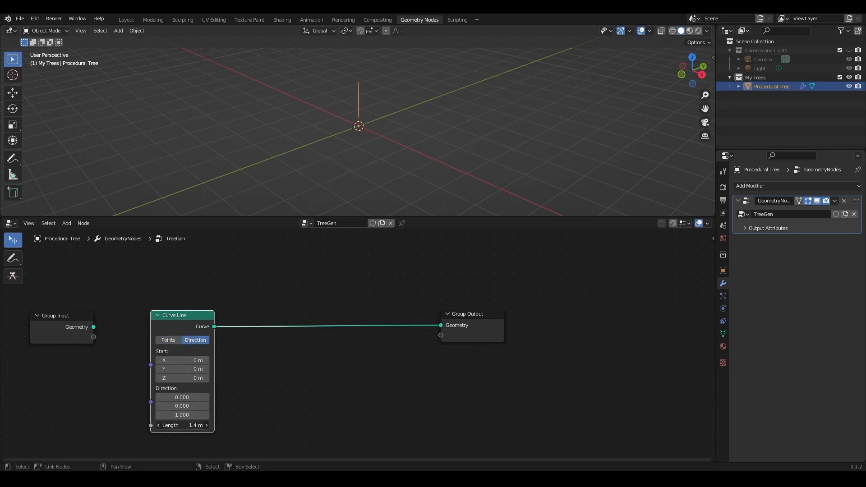
{"action": "left_click", "coordinate": [189, 425]}
{"action": "type", "text": "3"}
{"action": "key", "text": "Return"}
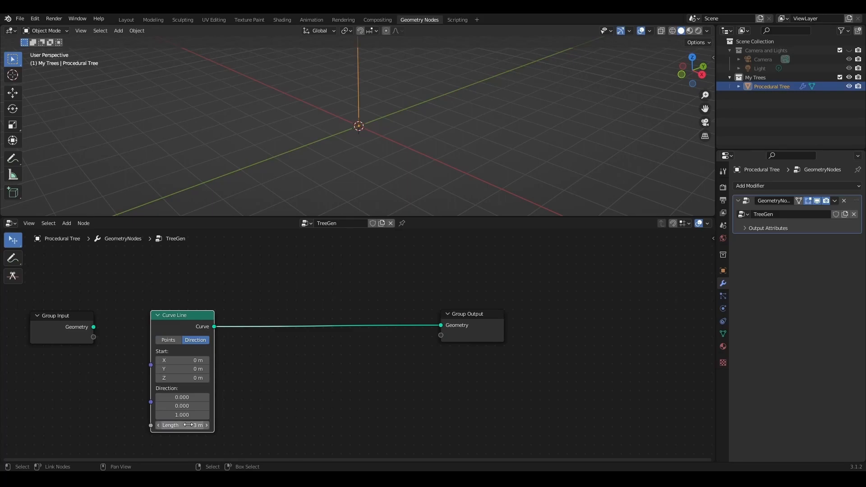
- Expose the Curve Line's Length as a group input named "Tree Height" and remove the unused Geometry group input
{"action": "left_click_drag", "start_coordinate": [150, 425], "coordinate": [93, 338]}
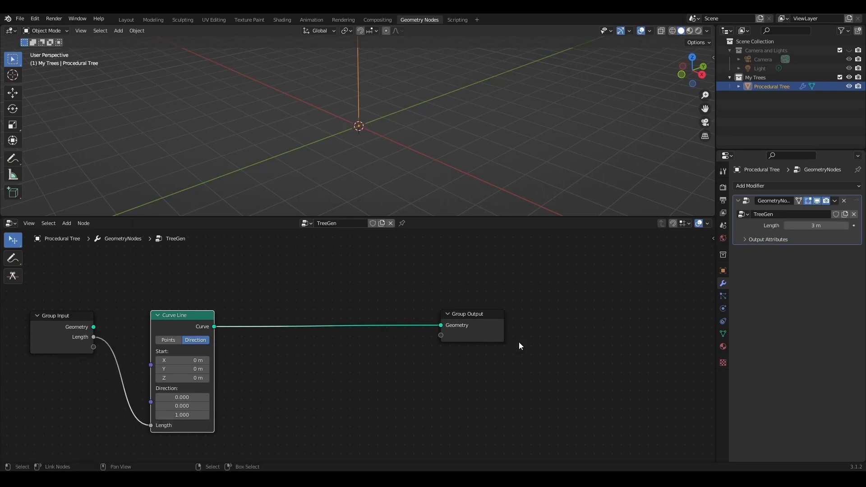
{"action": "key", "text": "n"}
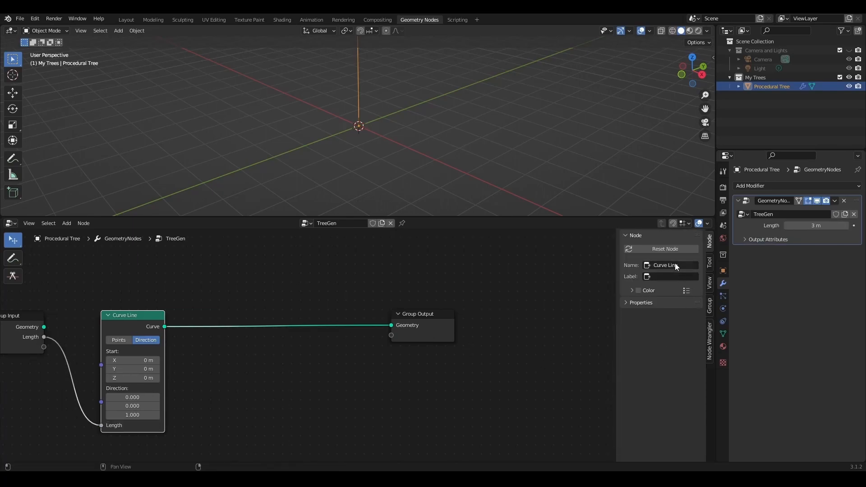
{"action": "left_click", "coordinate": [709, 305]}
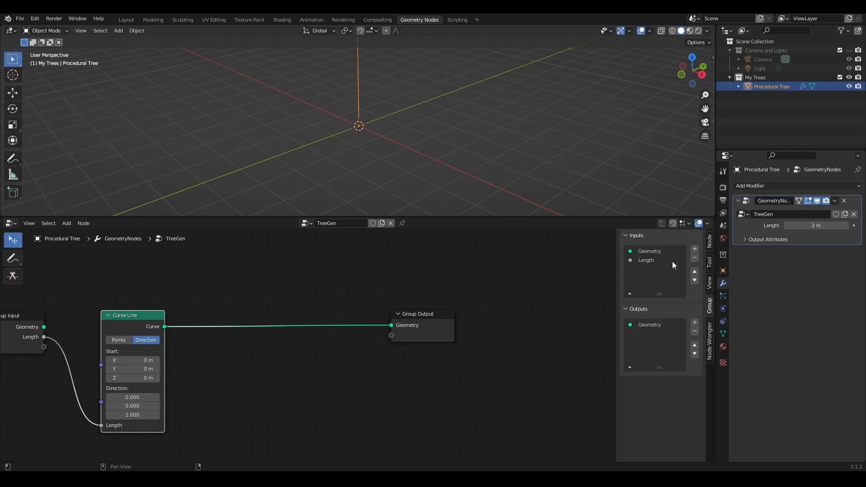
{"action": "left_click", "coordinate": [656, 251]}
{"action": "left_click", "coordinate": [694, 258]}
{"action": "double_click", "coordinate": [649, 251]}
{"action": "type", "text": "Tree Heigh"}
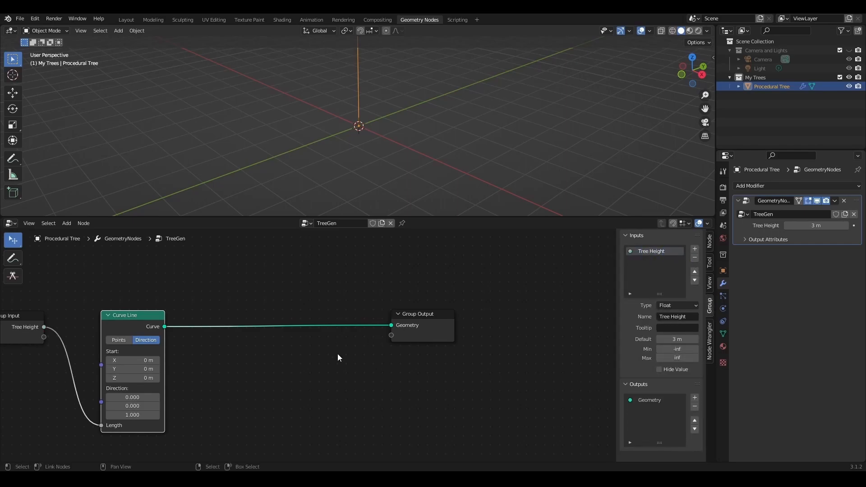
{"action": "scroll", "coordinate": [338, 353], "scroll_direction": "down", "scroll_amount": 1}
{"action": "middle_click_drag", "start_coordinate": [391, 89], "coordinate": [375, 156]}
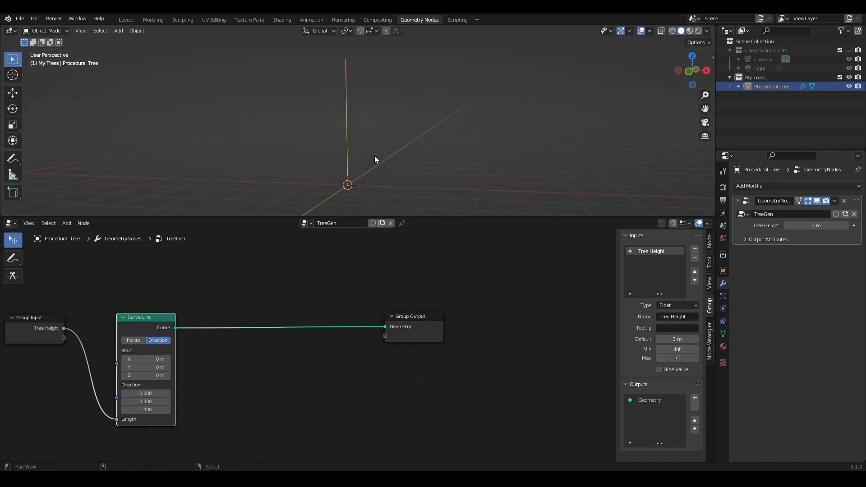
{"action": "middle_click_drag", "start_coordinate": [338, 367], "coordinate": [374, 340]}
{"action": "key", "text": "n"}
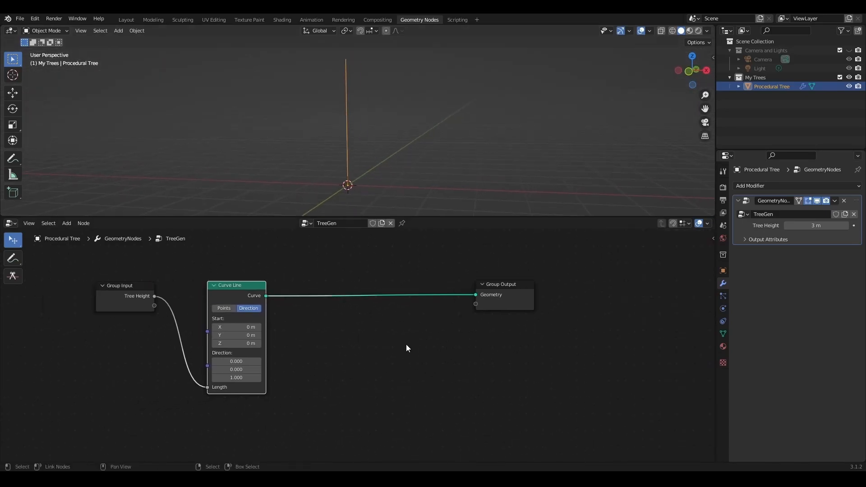
- Insert a Resample Curve node between Curve Line and Group Output and set its count to 30
{"action": "left_click_drag", "start_coordinate": [459, 286], "coordinate": [588, 287]}
{"action": "key", "text": "shift+a"}
{"action": "left_click", "coordinate": [318, 284]}
{"action": "type", "text": "resample"}
{"action": "key", "text": "Return"}
{"action": "left_click", "coordinate": [274, 281]}
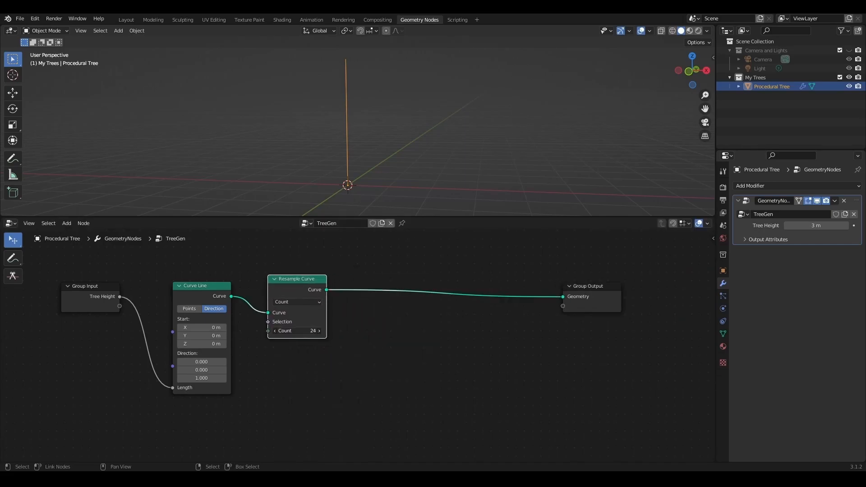
{"action": "left_click", "coordinate": [318, 331]}
{"action": "scroll", "coordinate": [477, 325], "scroll_direction": "down", "scroll_amount": 4, "text": "ctrl"}
- Insert a Set Position node between Resample Curve and Group Output
{"action": "left_click_drag", "start_coordinate": [416, 298], "coordinate": [498, 298]}
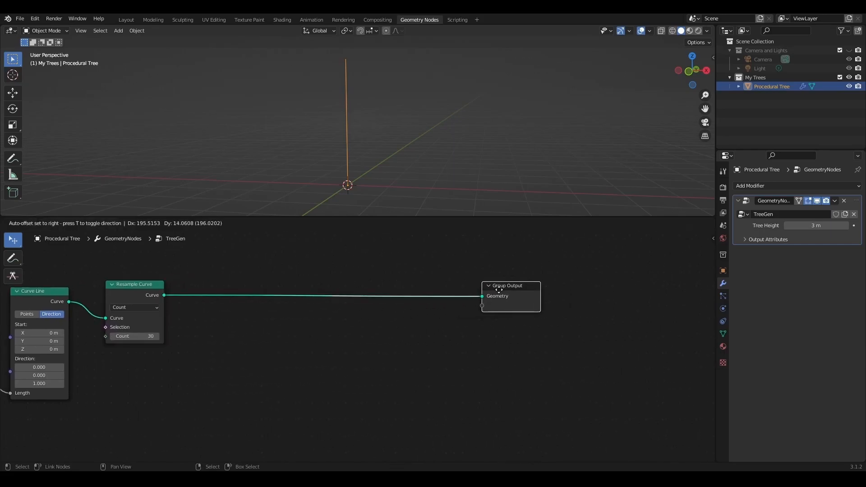
{"action": "scroll", "coordinate": [367, 326], "scroll_direction": "up", "scroll_amount": 1}
{"action": "key", "text": "shift+a"}
{"action": "left_click", "coordinate": [345, 286]}
{"action": "type", "text": "set"}
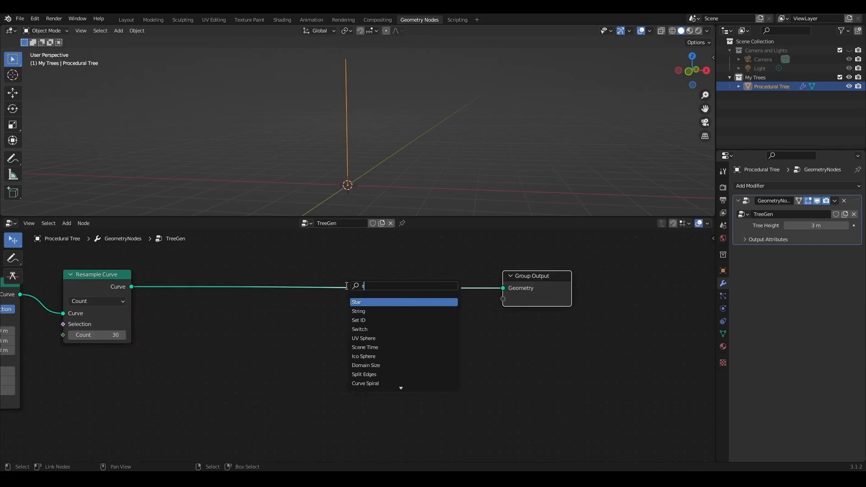
{"action": "left_click", "coordinate": [365, 311]}
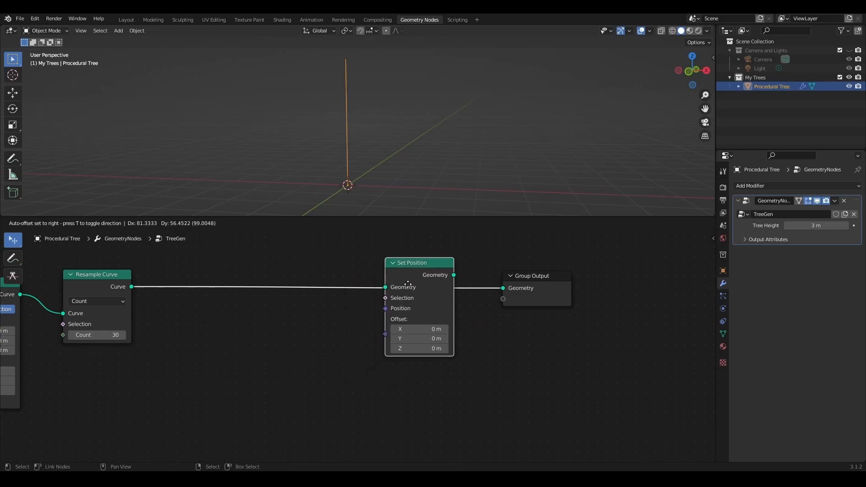
{"action": "left_click", "coordinate": [419, 289]}
- Add a Noise Texture node and connect its Fac output to the Offset of Set Position
{"action": "middle_click_drag", "start_coordinate": [343, 357], "coordinate": [415, 323]}
{"action": "key", "text": "shift+a"}
{"action": "left_click", "coordinate": [275, 285]}
{"action": "type", "text": "noi"}
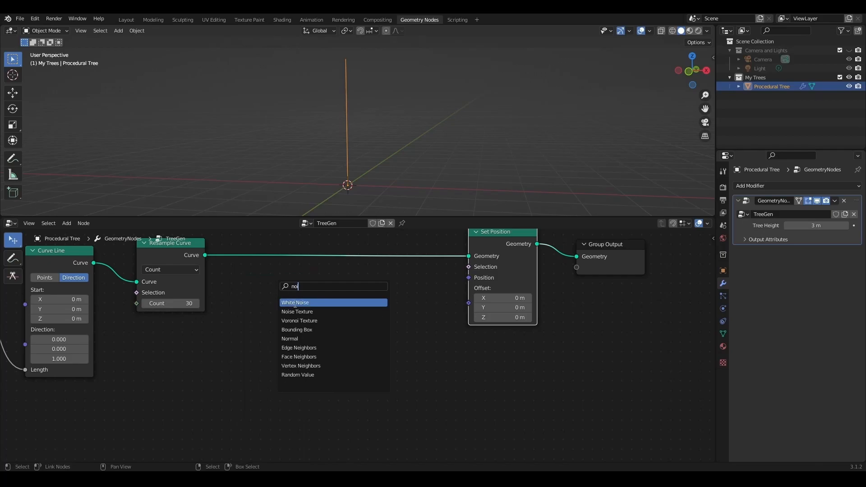
{"action": "left_click", "coordinate": [296, 311]}
{"action": "left_click", "coordinate": [298, 346]}
{"action": "left_click_drag", "start_coordinate": [320, 339], "coordinate": [469, 302]}
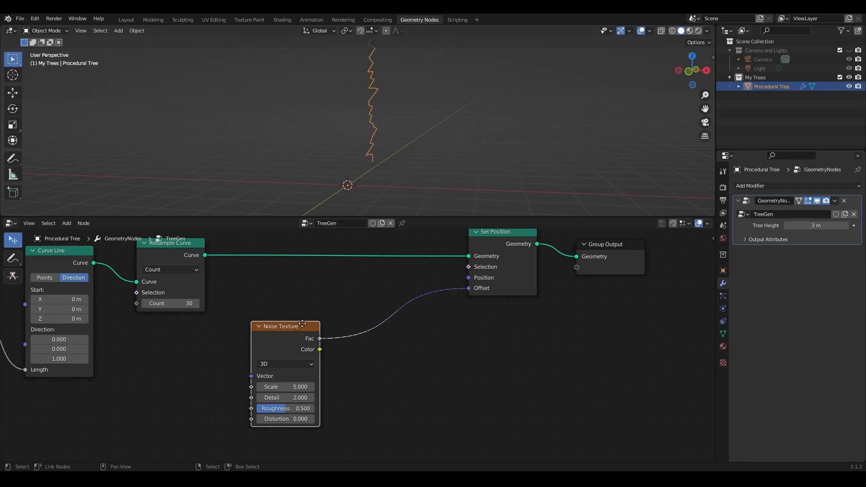
{"action": "left_click_drag", "start_coordinate": [303, 328], "coordinate": [302, 313]}
{"action": "middle_click_drag", "start_coordinate": [377, 136], "coordinate": [369, 152], "text": "shift"}
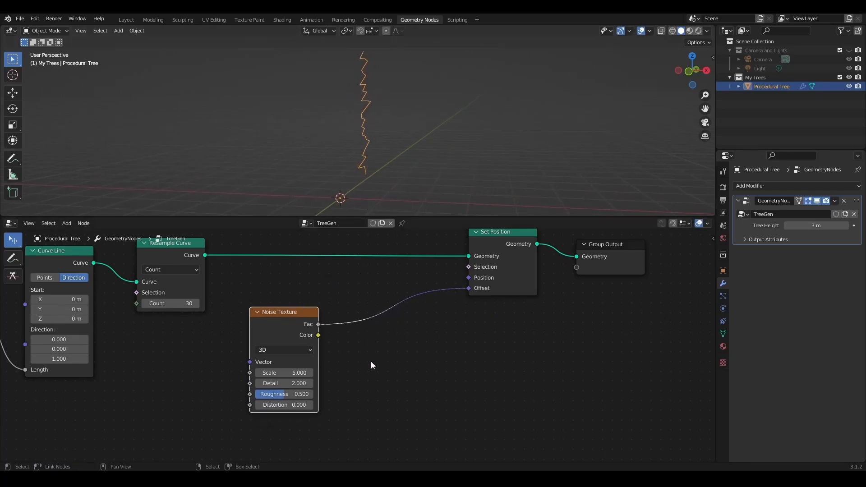
- Insert a Map Range node between the noise's Fac and the Set Position Offset, with To Min set to -1
{"action": "middle_click_drag", "start_coordinate": [372, 362], "coordinate": [281, 359]}
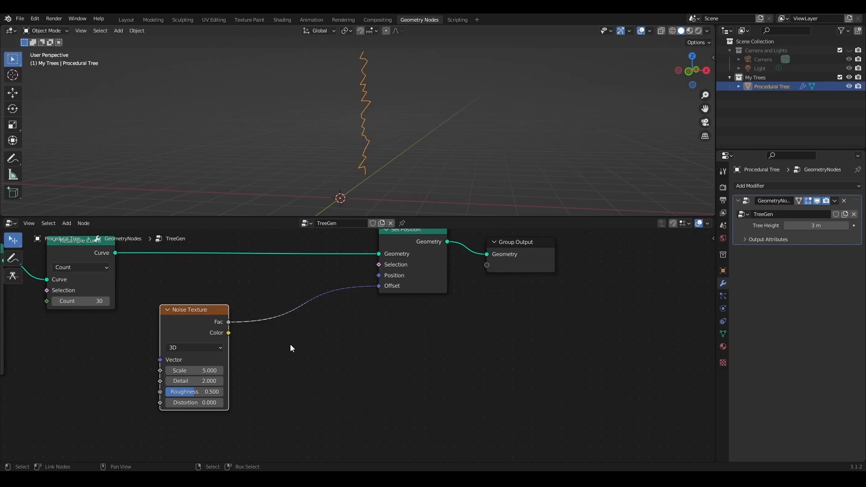
{"action": "key", "text": "shift+a"}
{"action": "left_click", "coordinate": [267, 282]}
{"action": "type", "text": "map"}
{"action": "left_click", "coordinate": [286, 299]}
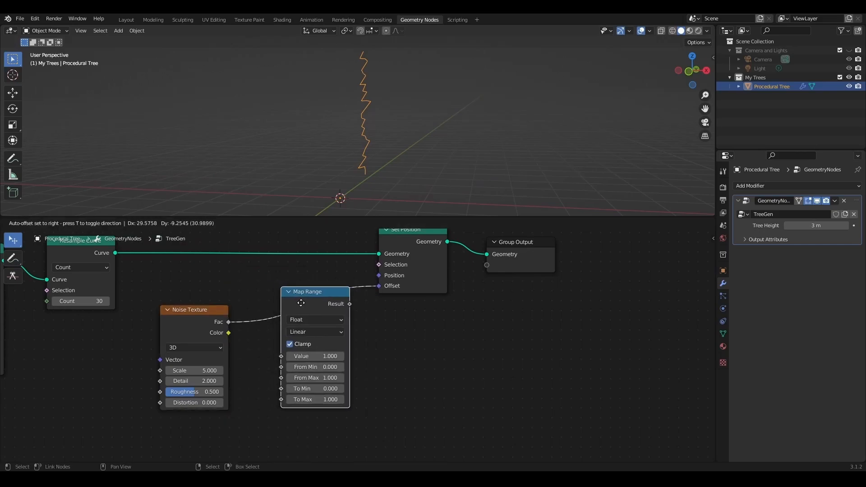
{"action": "left_click", "coordinate": [317, 389]}
{"action": "left_click", "coordinate": [317, 388]}
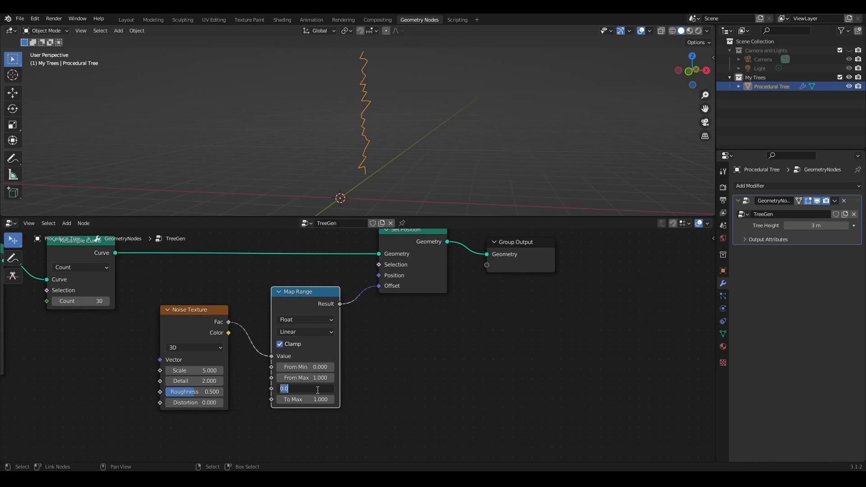
{"action": "key", "text": "Return"}
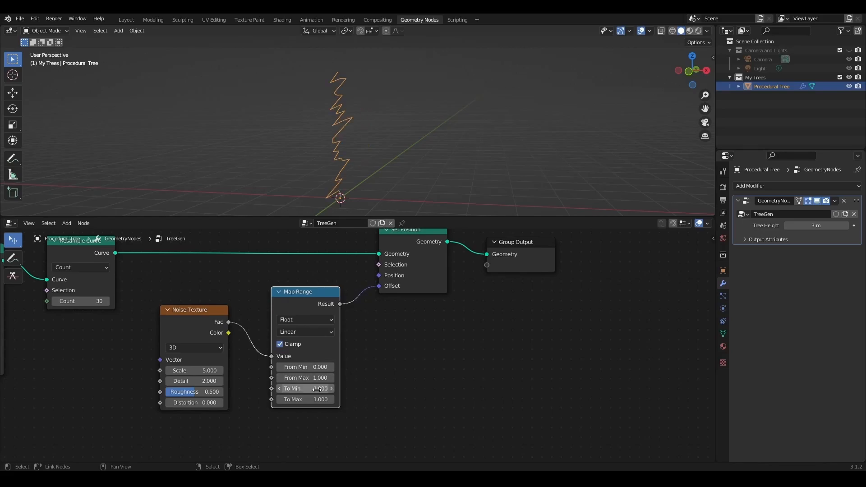
- Set the Noise Texture's scale to 0.5
{"action": "left_click_drag", "start_coordinate": [178, 368], "coordinate": [212, 389]}
{"action": "left_click", "coordinate": [170, 383]}
{"action": "left_click", "coordinate": [170, 383]}
- Duplicate the Group Input node below the Noise Texture and expose the Map Range's To Max value through the copy
{"action": "middle_click_drag", "start_coordinate": [282, 407], "coordinate": [443, 404]}
{"action": "left_click_drag", "start_coordinate": [45, 261], "coordinate": [42, 361]}
{"action": "key", "text": "shift+d"}
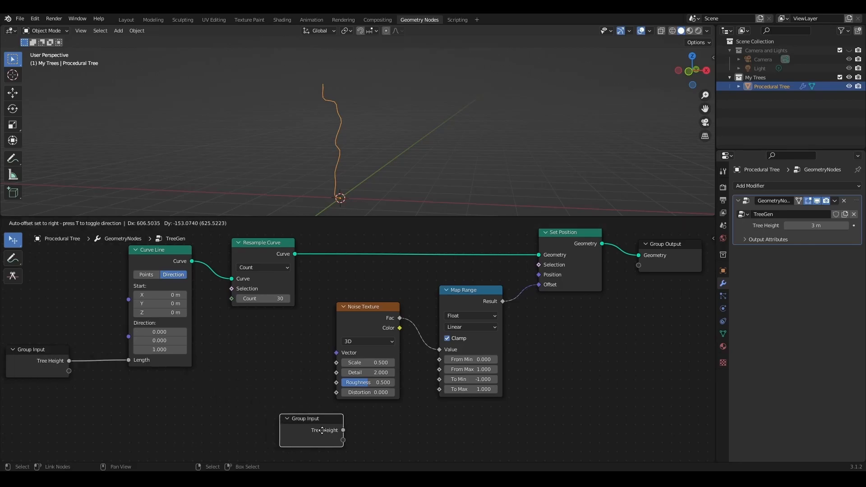
{"action": "left_click", "coordinate": [372, 435]}
{"action": "middle_click_drag", "start_coordinate": [507, 421], "coordinate": [437, 382]}
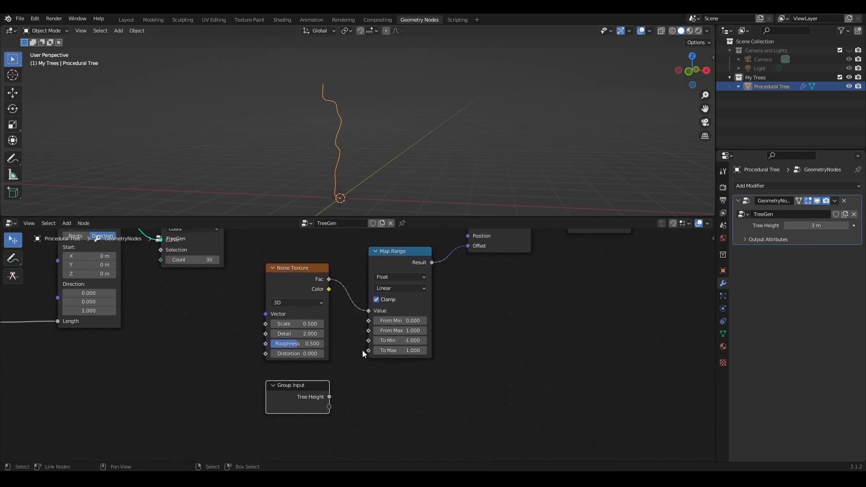
{"action": "left_click_drag", "start_coordinate": [369, 350], "coordinate": [329, 407]}
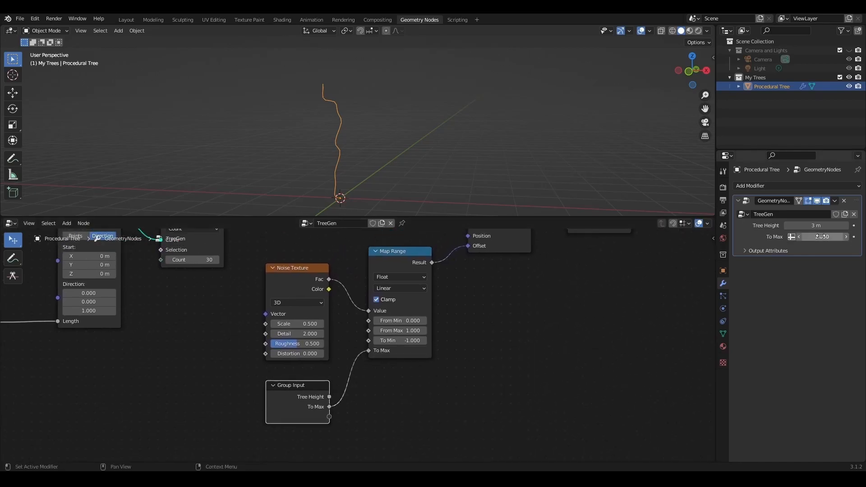
- Set the modifier's To Max value to 1.000 and spread the Map Range and lower Group Input nodes apart
{"action": "left_click_drag", "start_coordinate": [822, 237], "coordinate": [834, 237]}
{"action": "middle_click_drag", "start_coordinate": [380, 409], "coordinate": [475, 421]}
{"action": "left_click_drag", "start_coordinate": [503, 270], "coordinate": [502, 357]}
{"action": "middle_click_drag", "start_coordinate": [348, 422], "coordinate": [382, 350]}
{"action": "left_click_drag", "start_coordinate": [406, 327], "coordinate": [232, 356]}
{"action": "scroll", "coordinate": [321, 360], "scroll_direction": "up", "scroll_amount": 1}
- Add a Math node between the Group Input and Map Range, and feed To Max into its first value
{"action": "key", "text": "shift+a"}
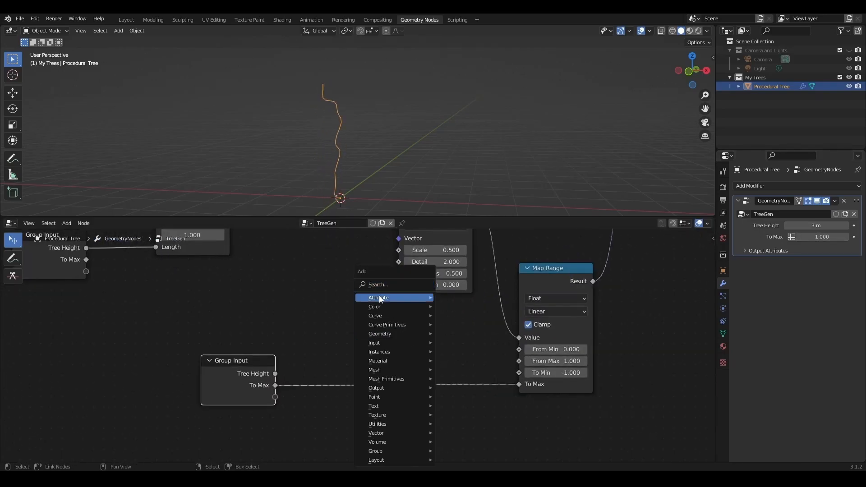
{"action": "left_click", "coordinate": [380, 284]}
{"action": "type", "text": "add"}
{"action": "key", "text": "Return"}
{"action": "left_click", "coordinate": [418, 314]}
{"action": "left_click_drag", "start_coordinate": [277, 385], "coordinate": [401, 360]}
- Make the Math node multiply by -1 and connect its output to the Map Range's To Min
{"action": "left_click", "coordinate": [424, 334]}
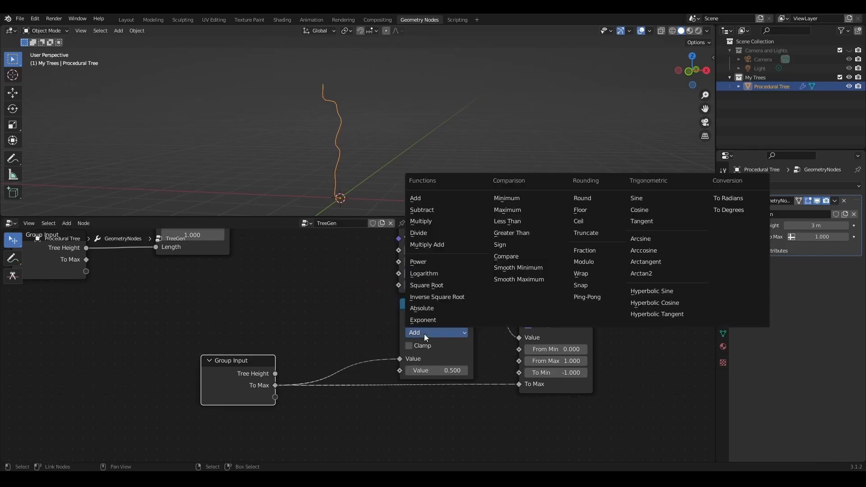
{"action": "left_click", "coordinate": [425, 221]}
{"action": "left_click_drag", "start_coordinate": [473, 317], "coordinate": [519, 372]}
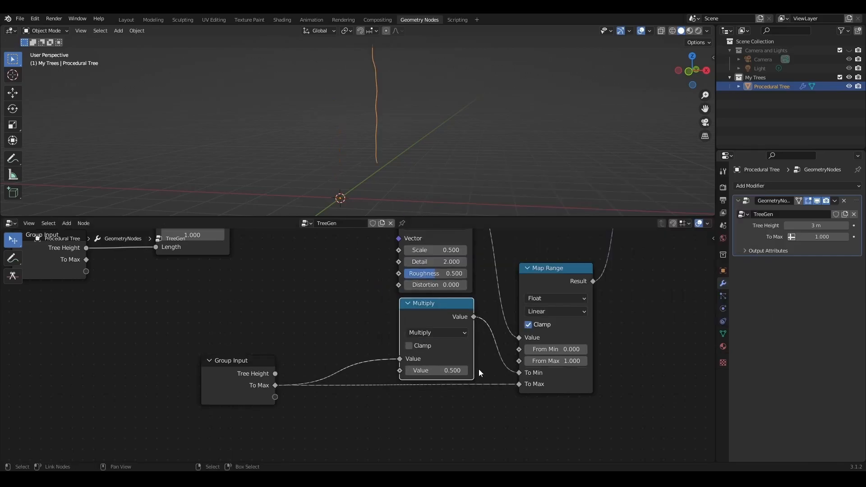
{"action": "left_click", "coordinate": [453, 371]}
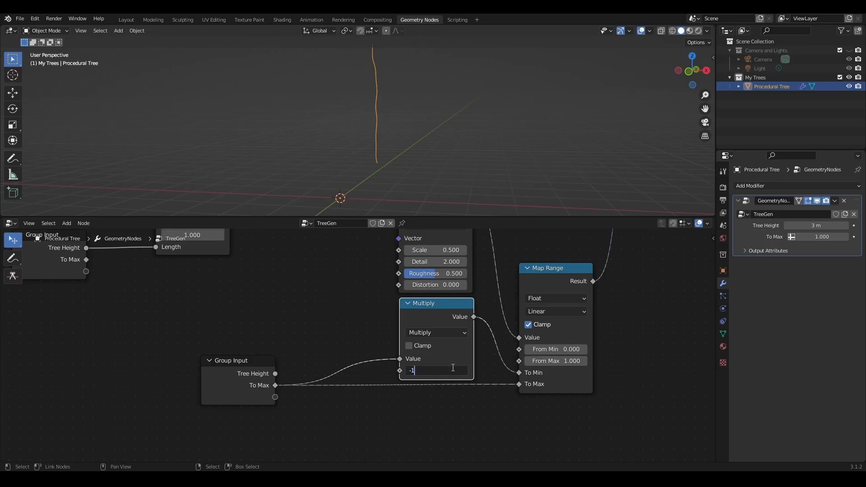
{"action": "key", "text": "Return"}
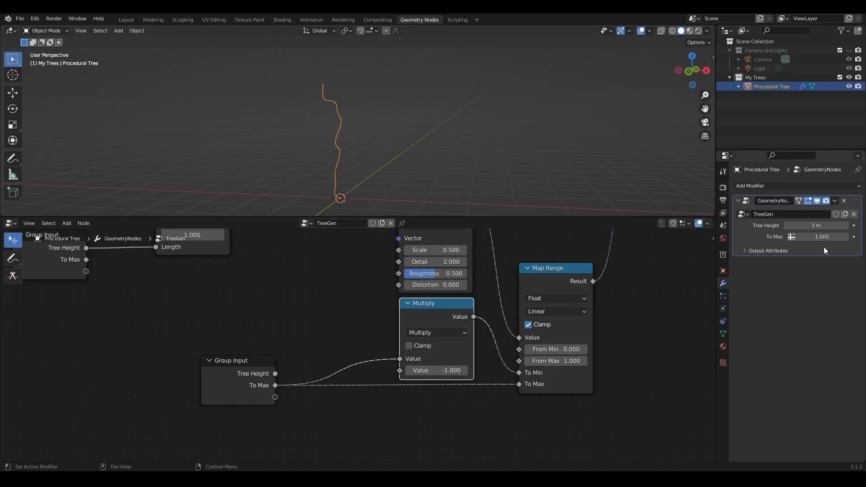
- Test the trunk's displacement by varying the modifier's To Max value to 0.590 and then 1.340
{"action": "mouse_move", "coordinate": [822, 236]}
{"action": "left_mouse_down"}
{"action": "mouse_move", "coordinate": [749, 237]}
{"action": "mouse_move", "coordinate": [808, 236]}
{"action": "left_mouse_up"}
{"action": "mouse_move", "coordinate": [325, 158]}
{"action": "middle_mouse_down"}
{"action": "mouse_move", "coordinate": [410, 143]}
{"action": "mouse_move", "coordinate": [330, 153]}
{"action": "middle_mouse_up"}
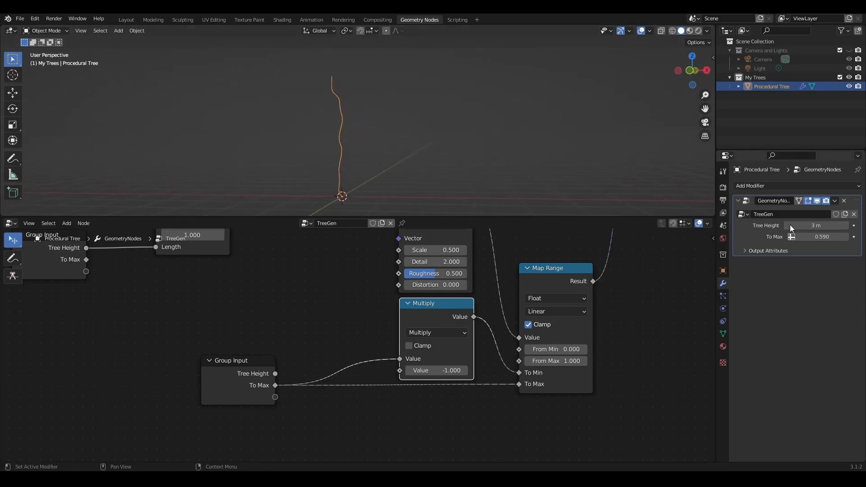
{"action": "left_click_drag", "start_coordinate": [827, 239], "coordinate": [860, 239]}
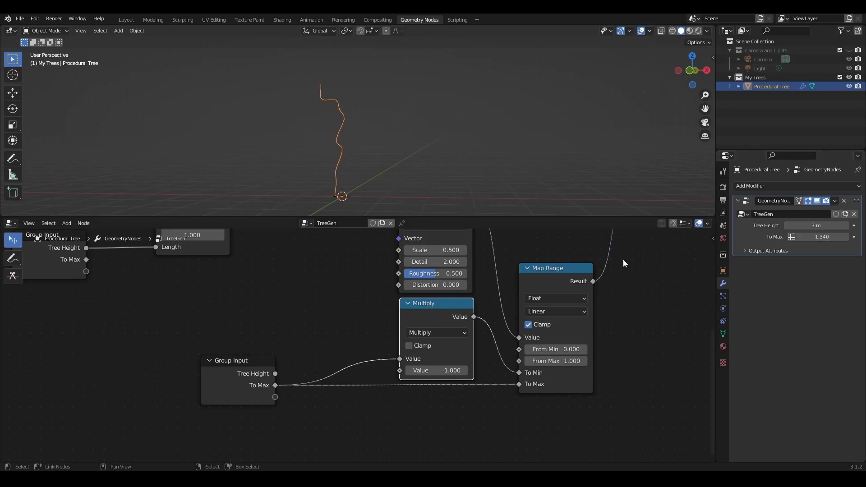
{"action": "middle_click_drag", "start_coordinate": [354, 188], "coordinate": [353, 161]}
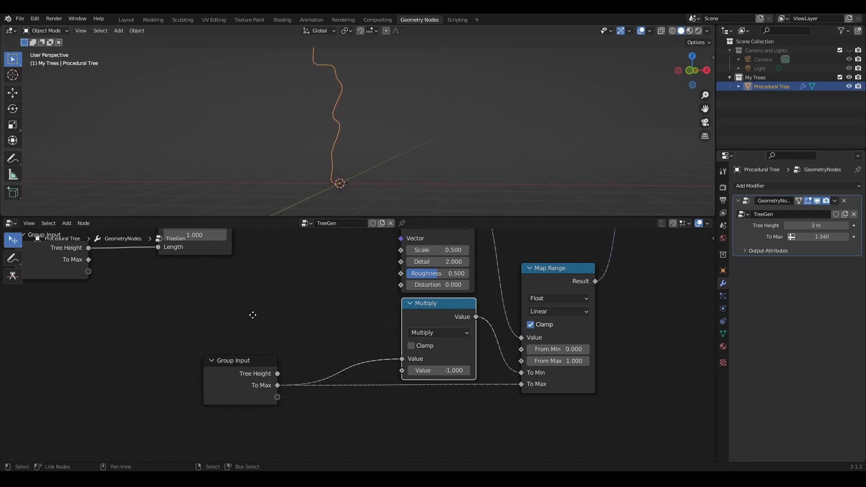
- Move the first Group Input, Curve Line and Resample Curve nodes along X, away from Set Position
{"action": "middle_click_drag", "start_coordinate": [250, 314], "coordinate": [368, 349]}
{"action": "scroll", "coordinate": [367, 321], "scroll_direction": "down", "scroll_amount": 3}
{"action": "middle_click_drag", "start_coordinate": [373, 314], "coordinate": [402, 371]}
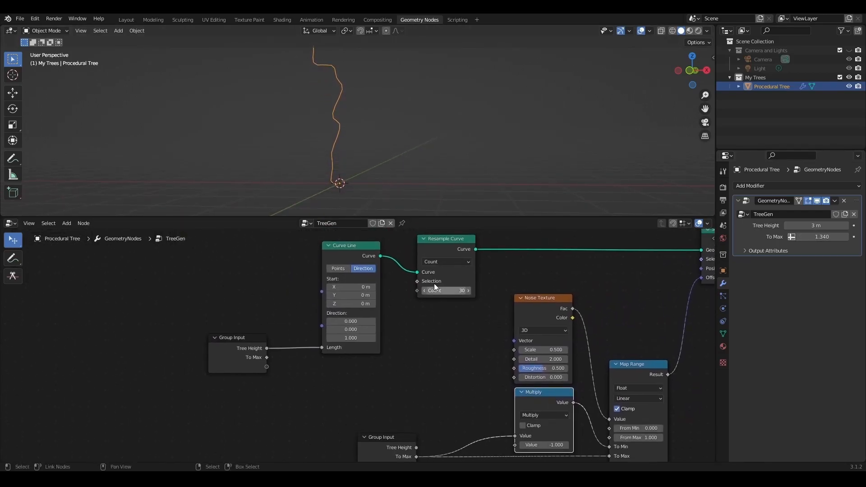
{"action": "left_click_drag", "start_coordinate": [487, 236], "coordinate": [173, 388]}
{"action": "key", "text": "g"}
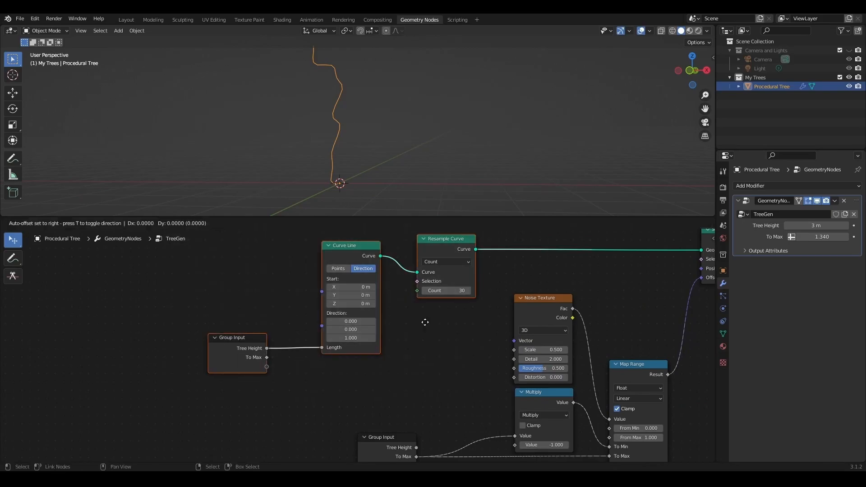
{"action": "key", "text": "x"}
{"action": "left_click", "coordinate": [155, 320]}
- Insert a Capture Attribute node on the link after Resample Curve
{"action": "scroll", "coordinate": [247, 310], "scroll_direction": "up", "scroll_amount": 2}
{"action": "middle_click_drag", "start_coordinate": [260, 307], "coordinate": [259, 343]}
{"action": "key", "text": "shift+a"}
{"action": "left_click", "coordinate": [253, 282]}
{"action": "type", "text": "cap"}
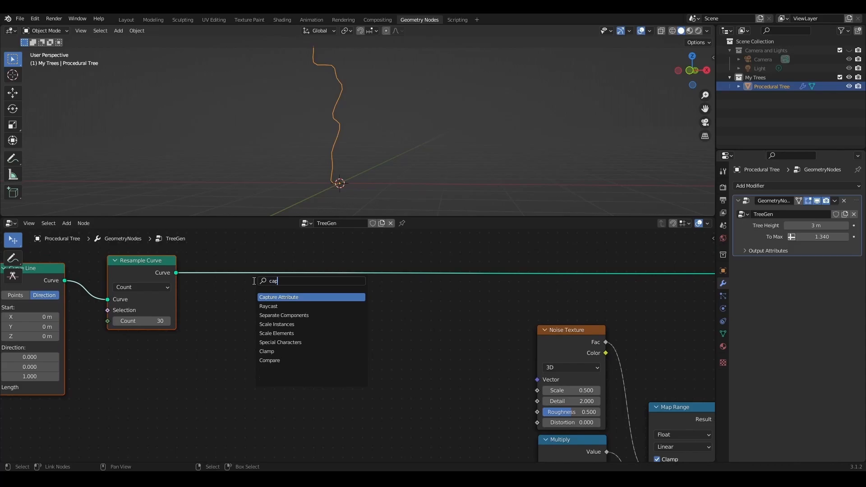
{"action": "left_click", "coordinate": [272, 298]}
{"action": "left_click", "coordinate": [266, 290]}
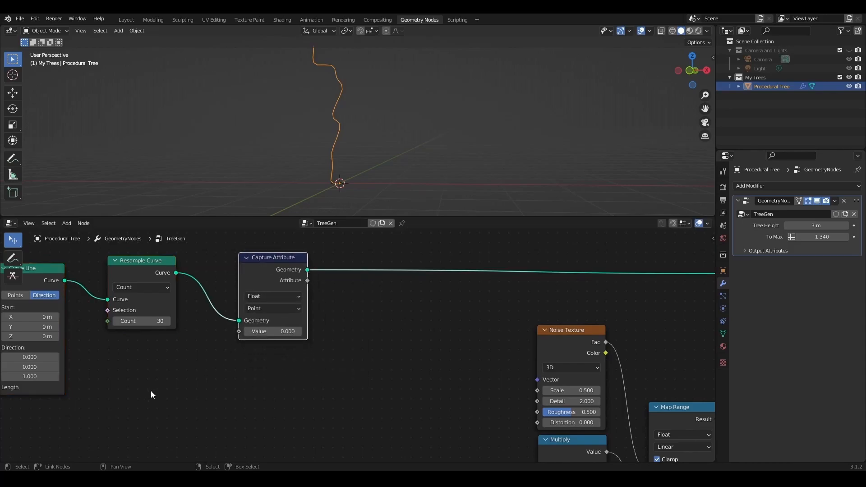
- Add a Spline Parameter node below Resample Curve and connect its Factor to the Capture Attribute's Value
{"action": "key", "text": "shift+a"}
{"action": "left_click", "coordinate": [129, 285]}
{"action": "type", "text": "spli"}
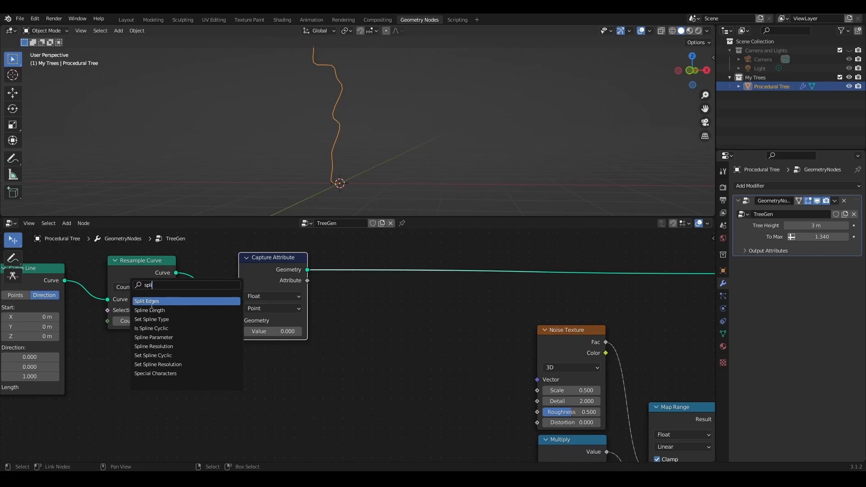
{"action": "left_click", "coordinate": [153, 337]}
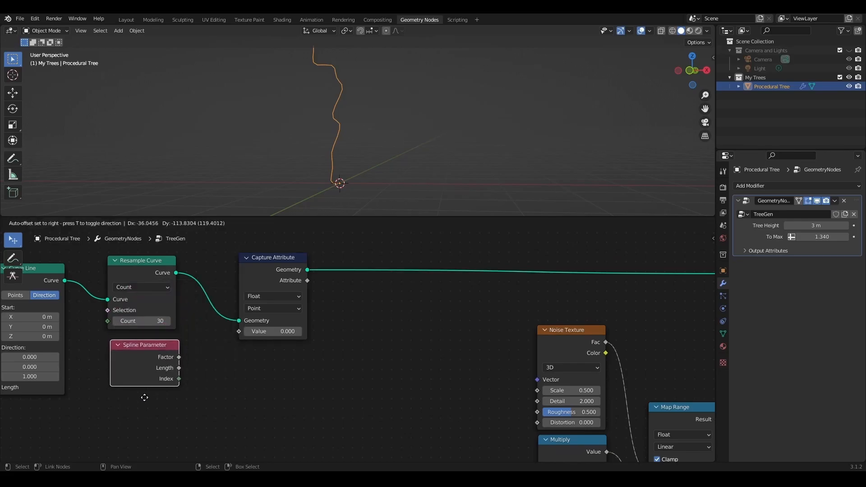
{"action": "left_click", "coordinate": [167, 374]}
{"action": "left_click_drag", "start_coordinate": [177, 361], "coordinate": [239, 332]}
- Add a second Map Range node beside Capture Attribute and connect the captured Attribute to its Value
{"action": "scroll", "coordinate": [239, 331], "scroll_direction": "down", "scroll_amount": 2}
{"action": "middle_click_drag", "start_coordinate": [373, 361], "coordinate": [281, 304]}
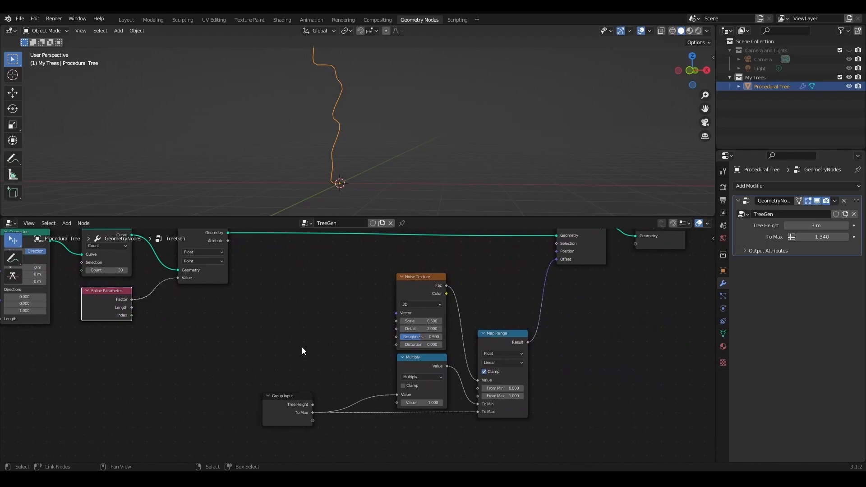
{"action": "key", "text": "shift+a"}
{"action": "left_click", "coordinate": [261, 285]}
{"action": "type", "text": "map"}
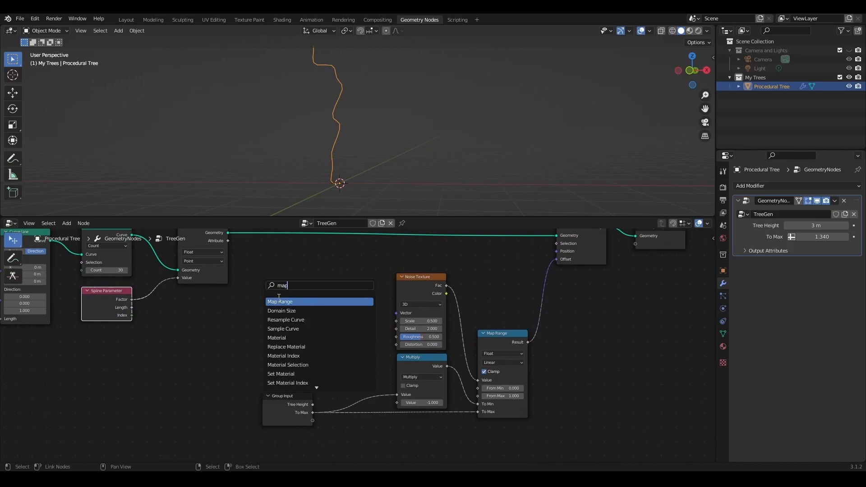
{"action": "key", "text": "Return"}
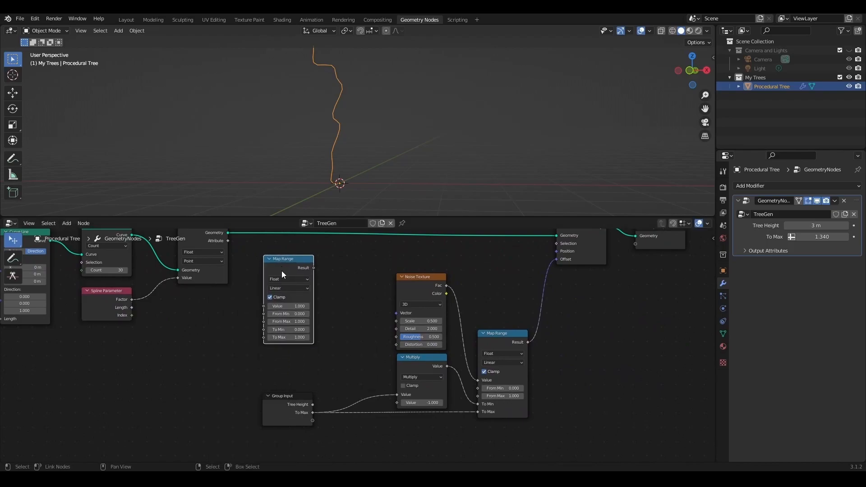
{"action": "left_click", "coordinate": [236, 284]}
{"action": "scroll", "coordinate": [236, 285], "scroll_direction": "up", "scroll_amount": 1}
{"action": "left_click_drag", "start_coordinate": [212, 257], "coordinate": [252, 333]}
- Add a reroute to the Group Input's To Max link and connect To Max to the new Map Range's To Max
{"action": "middle_click_drag", "start_coordinate": [320, 414], "coordinate": [388, 358]}
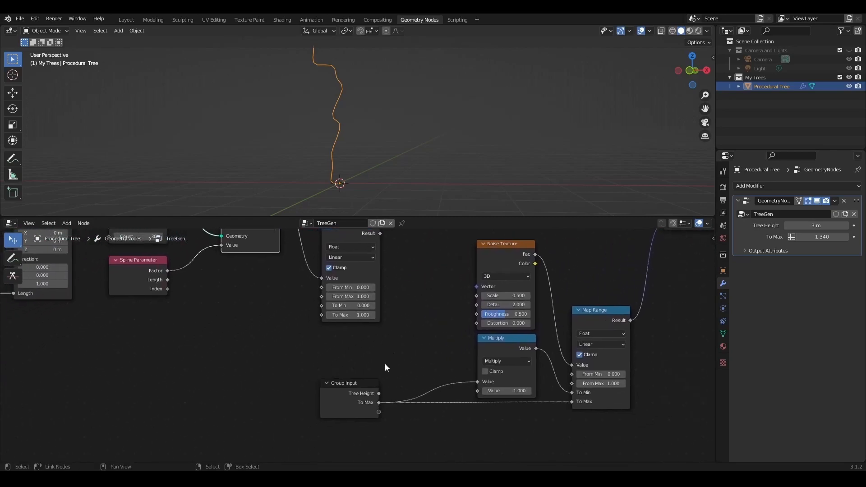
{"action": "left_click_drag", "start_coordinate": [358, 388], "coordinate": [189, 389]}
{"action": "right_click_drag", "start_coordinate": [337, 372], "coordinate": [347, 426], "text": "shift"}
{"action": "left_click_drag", "start_coordinate": [215, 401], "coordinate": [329, 312]}
- Shift the curve, spline, Capture Attribute and new Map Range nodes along X, away from the noise nodes
{"action": "scroll", "coordinate": [353, 335], "scroll_direction": "down", "scroll_amount": 1}
{"action": "scroll", "coordinate": [354, 339], "scroll_direction": "down", "scroll_amount": 1}
{"action": "middle_click_drag", "start_coordinate": [354, 339], "coordinate": [383, 386]}
{"action": "left_click_drag", "start_coordinate": [389, 245], "coordinate": [50, 422]}
{"action": "key", "text": "g"}
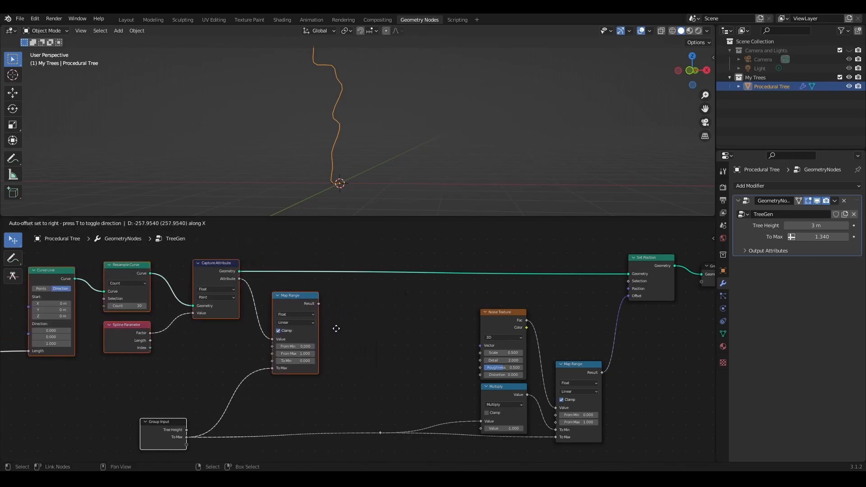
{"action": "left_click", "coordinate": [336, 326]}
- Feed the new Map Range's Result into the reroute and place the reroute closer to the Multiply node
{"action": "left_click_drag", "start_coordinate": [380, 434], "coordinate": [380, 432]}
{"action": "key", "text": "g"}
{"action": "right_click", "coordinate": [396, 432]}
{"action": "left_click", "coordinate": [381, 433]}
{"action": "key", "text": "g"}
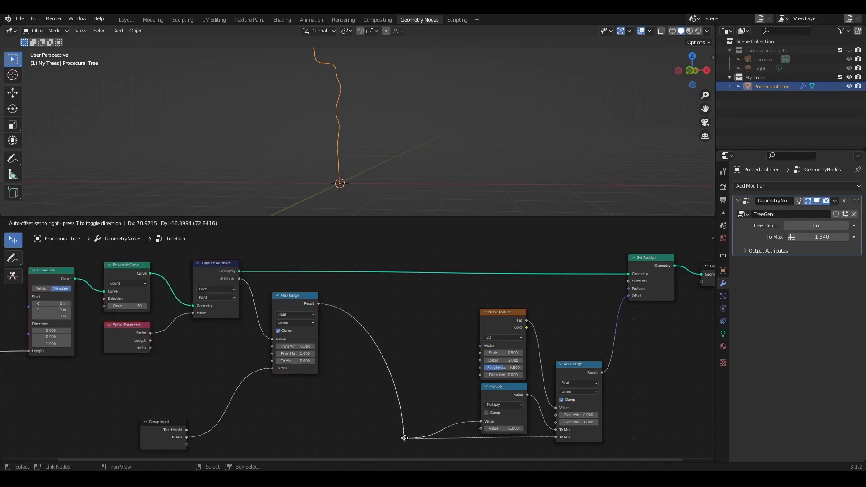
{"action": "left_click", "coordinate": [405, 437]}
- Vary the modifier's To Max value to 0.630 and inspect the trunk's shape from its base
{"action": "middle_click_drag", "start_coordinate": [370, 112], "coordinate": [331, 161]}
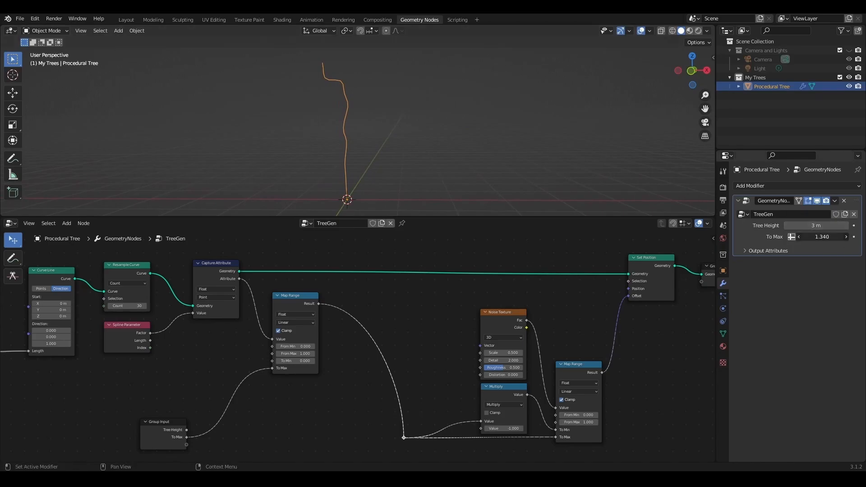
{"action": "left_click_drag", "start_coordinate": [822, 237], "coordinate": [843, 237]}
{"action": "mouse_move", "coordinate": [337, 106]}
{"action": "middle_mouse_down"}
{"action": "mouse_move", "coordinate": [388, 121]}
{"action": "mouse_move", "coordinate": [352, 116]}
{"action": "middle_mouse_up"}
- Move the Set Position and Group Output nodes farther from the noise's Map Range to make room
{"action": "mouse_move", "coordinate": [420, 393]}
{"action": "middle_mouse_down"}
{"action": "mouse_move", "coordinate": [358, 367]}
{"action": "mouse_move", "coordinate": [168, 364]}
{"action": "middle_mouse_up"}
{"action": "left_click_drag", "start_coordinate": [500, 240], "coordinate": [365, 273]}
{"action": "key", "text": "g"}
{"action": "left_click", "coordinate": [456, 270]}
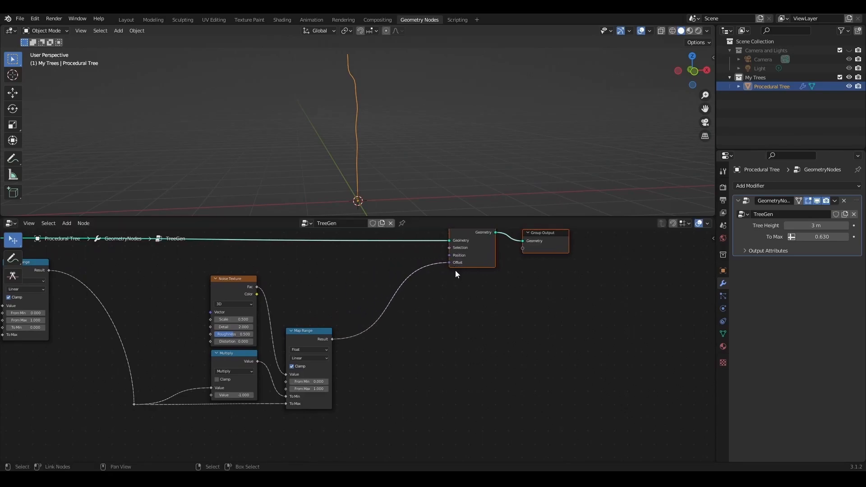
- Insert a Combine XYZ node between the Map Range and Set Position's Offset, using its X input, and place it lower
{"action": "scroll", "coordinate": [421, 302], "scroll_direction": "up", "scroll_amount": 1}
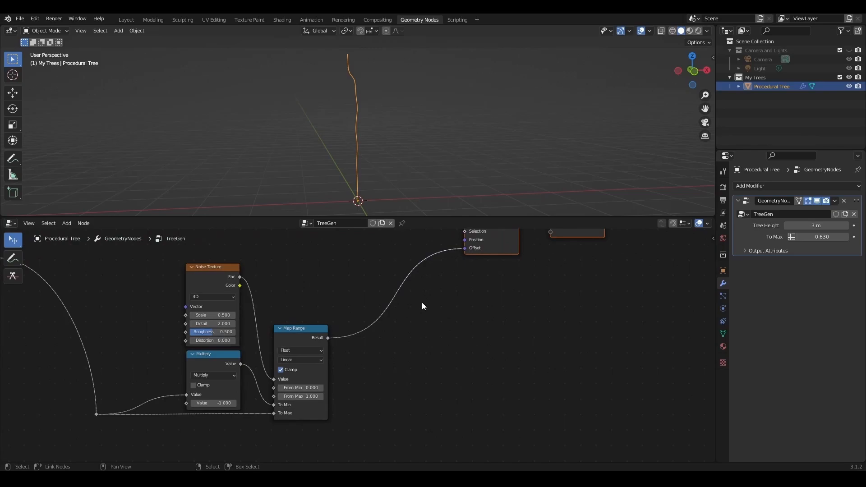
{"action": "key", "text": "shift+a"}
{"action": "left_click", "coordinate": [403, 284]}
{"action": "type", "text": "xyz"}
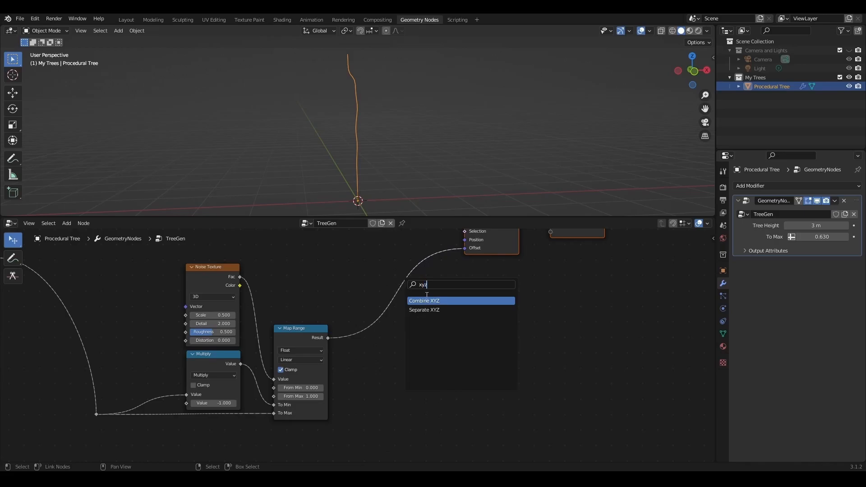
{"action": "key", "text": "Return"}
{"action": "left_click", "coordinate": [414, 286]}
{"action": "left_click_drag", "start_coordinate": [413, 286], "coordinate": [425, 392]}
- Duplicate the Noise Texture and its Map Range below the originals and connect the copy's Result to Combine XYZ's Y
{"action": "middle_click_drag", "start_coordinate": [379, 341], "coordinate": [479, 283]}
{"action": "left_click", "coordinate": [309, 231]}
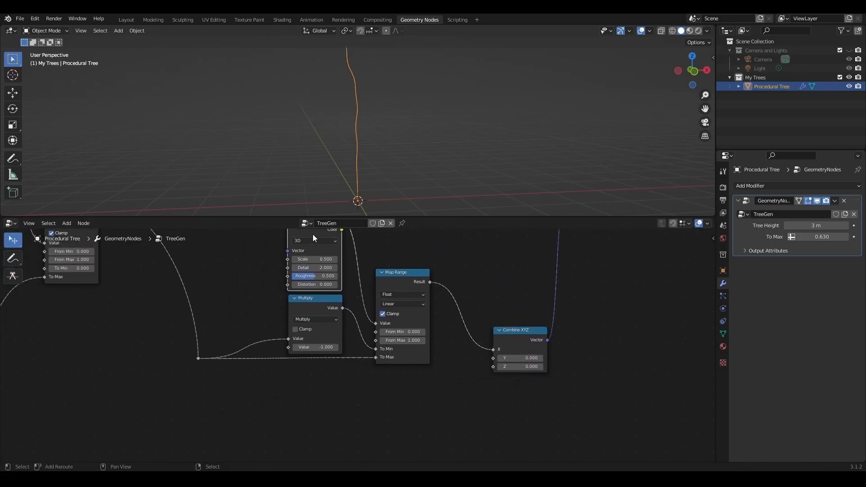
{"action": "left_click", "coordinate": [408, 277], "text": "shift"}
{"action": "key", "text": "shift+d"}
{"action": "left_click", "coordinate": [420, 455]}
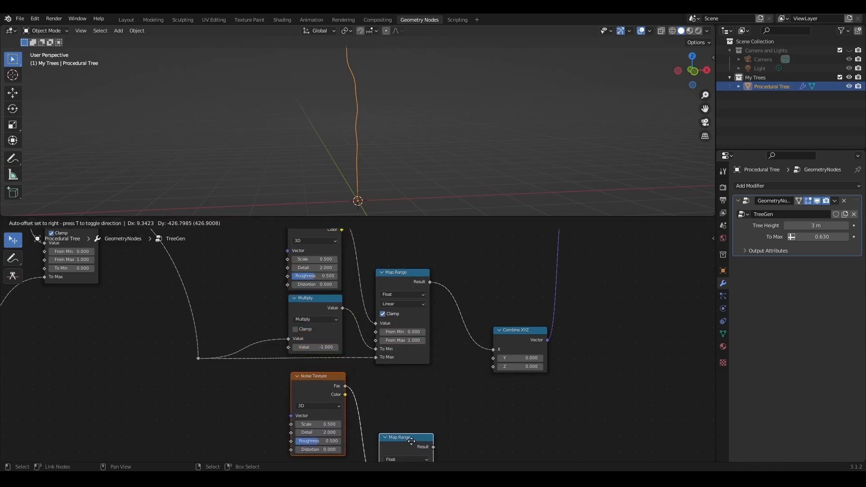
{"action": "left_click_drag", "start_coordinate": [410, 440], "coordinate": [494, 357]}
- Move both noise Map Range nodes and Combine XYZ farther away from the Noise Texture nodes
{"action": "scroll", "coordinate": [486, 358], "scroll_direction": "down", "scroll_amount": 3}
{"action": "left_click_drag", "start_coordinate": [566, 244], "coordinate": [441, 410]}
{"action": "scroll", "coordinate": [385, 383], "scroll_direction": "up", "scroll_amount": 3}
{"action": "scroll", "coordinate": [399, 349], "scroll_direction": "up", "scroll_amount": 2}
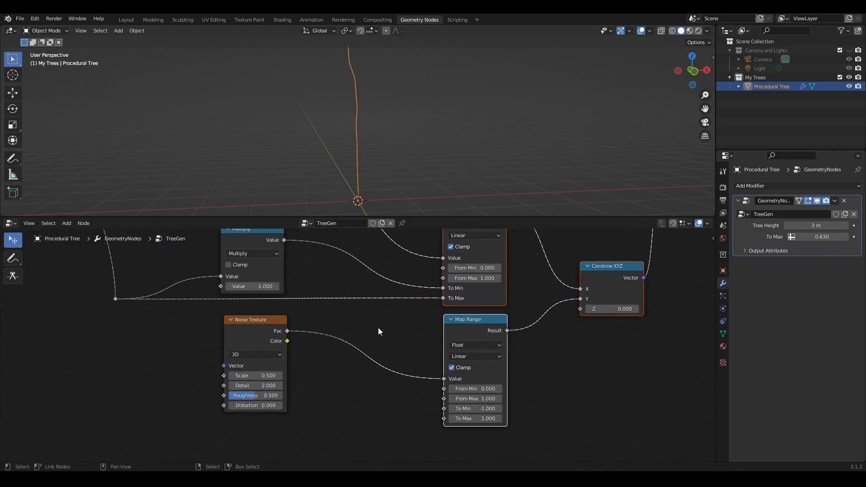
- Route the Multiply output through reroutes into the duplicated Map Range's To Min
{"action": "right_click_drag", "start_coordinate": [309, 234], "coordinate": [309, 244], "text": "shift"}
{"action": "left_click_drag", "start_coordinate": [307, 241], "coordinate": [444, 409]}
{"action": "right_click_drag", "start_coordinate": [372, 378], "coordinate": [367, 383], "text": "shift"}
{"action": "left_click_drag", "start_coordinate": [366, 383], "coordinate": [308, 408]}
- Branch the To Max link through reroutes into the duplicated Map Range's To Max
{"action": "right_click_drag", "start_coordinate": [364, 313], "coordinate": [354, 299], "text": "shift"}
{"action": "left_click_drag", "start_coordinate": [355, 299], "coordinate": [445, 420]}
{"action": "right_click_drag", "start_coordinate": [374, 328], "coordinate": [367, 334], "text": "shift"}
{"action": "left_click_drag", "start_coordinate": [362, 334], "coordinate": [358, 419]}
- Adjust the duplicated Noise Texture's scale and set the modifier's To Max value to 0.970
{"action": "middle_click_drag", "start_coordinate": [382, 127], "coordinate": [392, 144]}
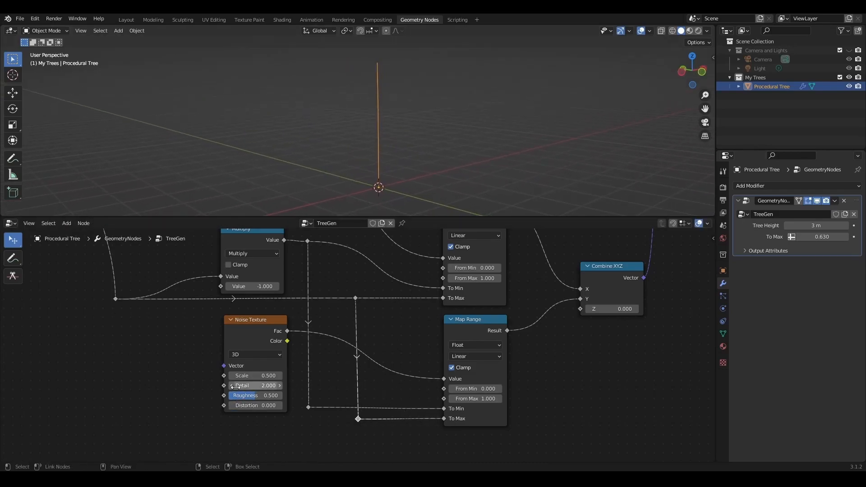
{"action": "left_click_drag", "start_coordinate": [254, 375], "coordinate": [236, 376]}
{"action": "mouse_move", "coordinate": [337, 208]}
{"action": "middle_mouse_down"}
{"action": "mouse_move", "coordinate": [297, 131]}
{"action": "mouse_move", "coordinate": [380, 123]}
{"action": "mouse_move", "coordinate": [326, 135]}
{"action": "mouse_move", "coordinate": [264, 129]}
{"action": "mouse_move", "coordinate": [289, 131]}
{"action": "middle_mouse_up"}
{"action": "left_click_drag", "start_coordinate": [816, 236], "coordinate": [843, 237]}
{"action": "mouse_move", "coordinate": [370, 128]}
{"action": "middle_mouse_down"}
{"action": "mouse_move", "coordinate": [479, 132]}
{"action": "mouse_move", "coordinate": [359, 121]}
{"action": "middle_mouse_up"}
{"action": "mouse_move", "coordinate": [822, 237]}
{"action": "left_mouse_down"}
{"action": "mouse_move", "coordinate": [807, 236]}
{"action": "mouse_move", "coordinate": [817, 237]}
{"action": "left_mouse_up"}
{"action": "middle_click_drag", "start_coordinate": [319, 116], "coordinate": [319, 131]}
{"action": "scroll", "coordinate": [496, 291], "scroll_direction": "down", "scroll_amount": 4}
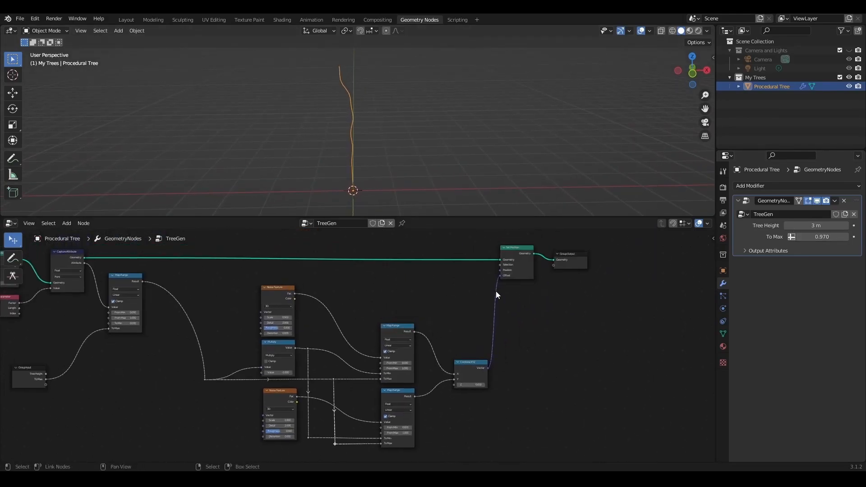
- Move the Group Output node farther from Set Position to make room for more nodes
{"action": "left_click_drag", "start_coordinate": [528, 233], "coordinate": [232, 457]}
{"action": "key", "text": "Home"}
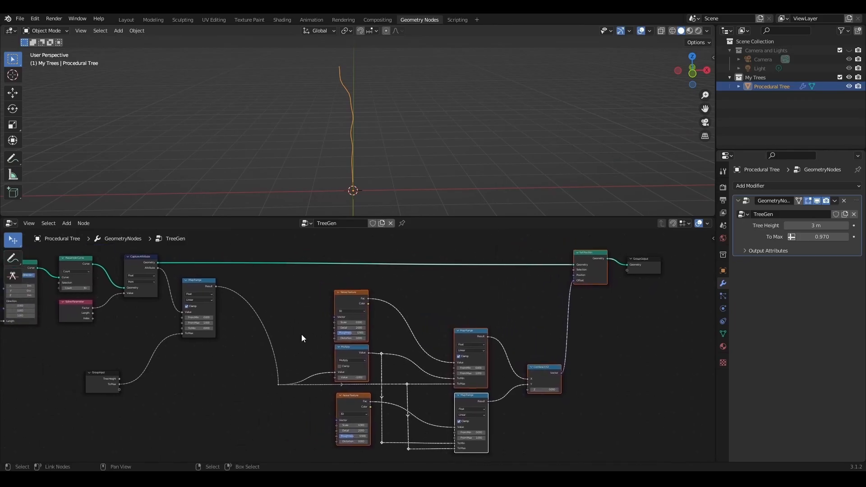
{"action": "scroll", "coordinate": [270, 323], "scroll_direction": "down", "scroll_amount": 2}
{"action": "middle_click_drag", "start_coordinate": [433, 321], "coordinate": [161, 319]}
{"action": "scroll", "coordinate": [379, 285], "scroll_direction": "up", "scroll_amount": 6}
{"action": "middle_click_drag", "start_coordinate": [379, 285], "coordinate": [324, 375]}
{"action": "scroll", "coordinate": [315, 357], "scroll_direction": "up", "scroll_amount": 4}
{"action": "left_click", "coordinate": [264, 321]}
{"action": "key", "text": "g"}
{"action": "left_click", "coordinate": [630, 321]}
- Insert a Trim Curve node between Set Position and Group Output
{"action": "scroll", "coordinate": [362, 372], "scroll_direction": "up", "scroll_amount": 1}
{"action": "key", "text": "shift+a"}
{"action": "left_click", "coordinate": [291, 280]}
{"action": "type", "text": "trim"}
{"action": "left_click", "coordinate": [320, 296]}
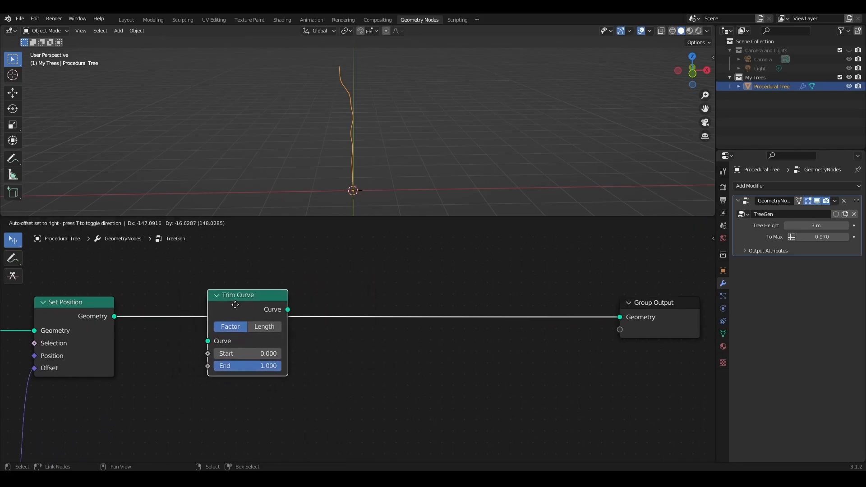
{"action": "left_click", "coordinate": [234, 309]}
- Try shortening the trunk with the Trim Curve's End factor at 0.725, then restore it to 1.000
{"action": "left_click_drag", "start_coordinate": [257, 365], "coordinate": [224, 366]}
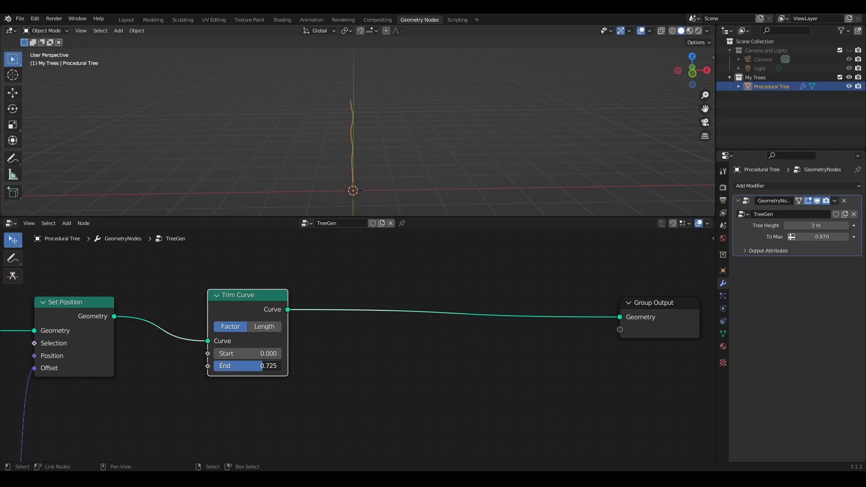
{"action": "key", "text": "KP_1"}
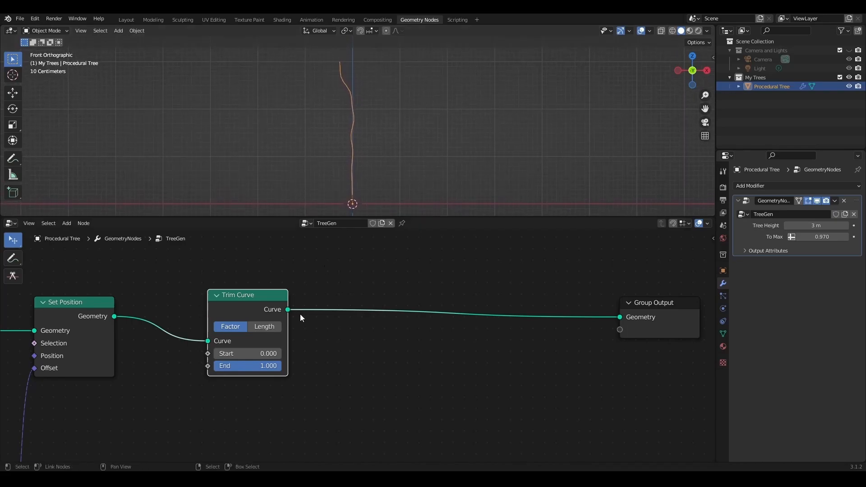
{"action": "mouse_move", "coordinate": [268, 366]}
{"action": "left_mouse_down"}
{"action": "mouse_move", "coordinate": [236, 365]}
{"action": "mouse_move", "coordinate": [282, 366]}
{"action": "left_mouse_up"}
- Move Trim Curve away from Set Position and expose its End value through a new Group Input node
{"action": "left_click_drag", "start_coordinate": [264, 304], "coordinate": [367, 306]}
{"action": "middle_click_drag", "start_coordinate": [262, 396], "coordinate": [366, 353]}
{"action": "key", "text": "shift+a"}
{"action": "left_click", "coordinate": [322, 286]}
{"action": "type", "text": "group"}
{"action": "left_click", "coordinate": [343, 302]}
{"action": "left_click", "coordinate": [269, 364]}
{"action": "left_click_drag", "start_coordinate": [416, 325], "coordinate": [328, 394]}
{"action": "scroll", "coordinate": [467, 360], "scroll_direction": "down", "scroll_amount": 2}
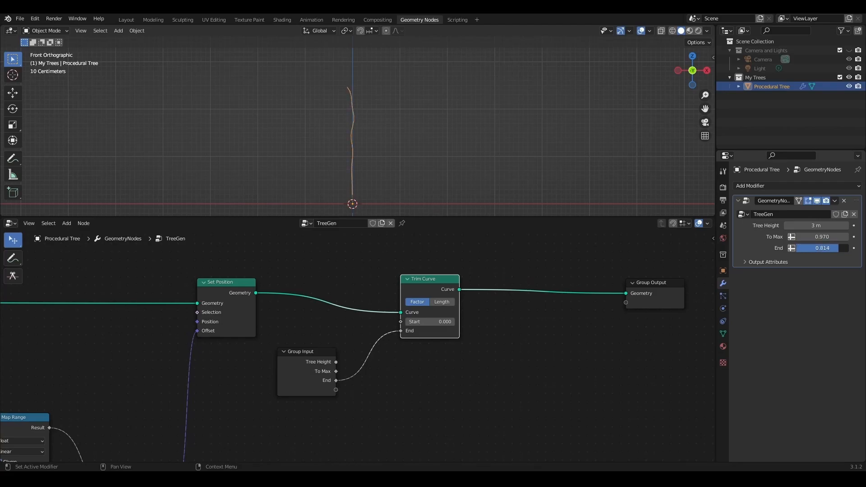
- Move the Group Input that feeds the captured attribute's Map Range farther away from that node
{"action": "scroll", "coordinate": [354, 346], "scroll_direction": "down", "scroll_amount": 7}
{"action": "middle_click_drag", "start_coordinate": [81, 376], "coordinate": [605, 323]}
{"action": "scroll", "coordinate": [407, 361], "scroll_direction": "up", "scroll_amount": 5}
{"action": "left_click_drag", "start_coordinate": [297, 382], "coordinate": [203, 380]}
{"action": "scroll", "coordinate": [215, 392], "scroll_direction": "up", "scroll_amount": 4}
{"action": "left_click_drag", "start_coordinate": [139, 396], "coordinate": [131, 393]}
{"action": "right_click_drag", "start_coordinate": [194, 405], "coordinate": [231, 419], "text": "ctrl"}
{"action": "key", "text": "ctrl+z"}
{"action": "left_click_drag", "start_coordinate": [133, 389], "coordinate": [122, 386]}
{"action": "scroll", "coordinate": [173, 383], "scroll_direction": "down", "scroll_amount": 1}
{"action": "scroll", "coordinate": [348, 356], "scroll_direction": "down", "scroll_amount": 1}
{"action": "middle_click_drag", "start_coordinate": [348, 356], "coordinate": [359, 353]}
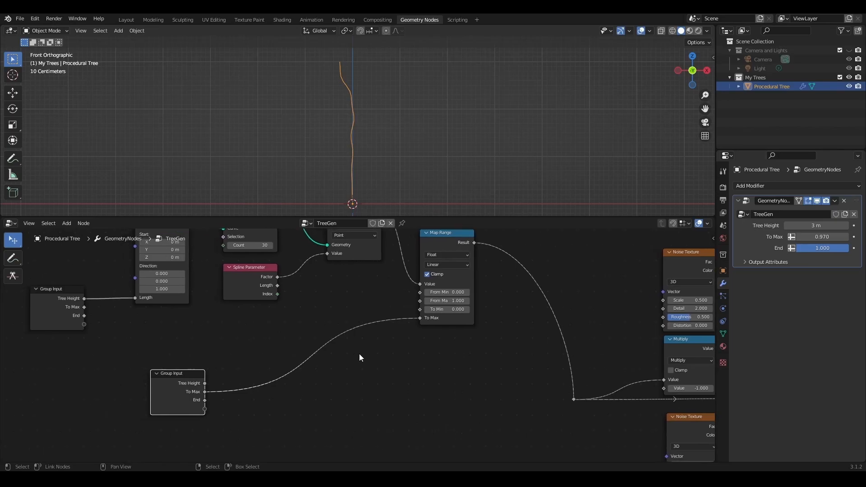
- Duplicate the captured attribute's Map Range node below the original and connect the Group Input's End to the copy's Value
{"action": "left_click", "coordinate": [447, 234]}
{"action": "key", "text": "shift+d"}
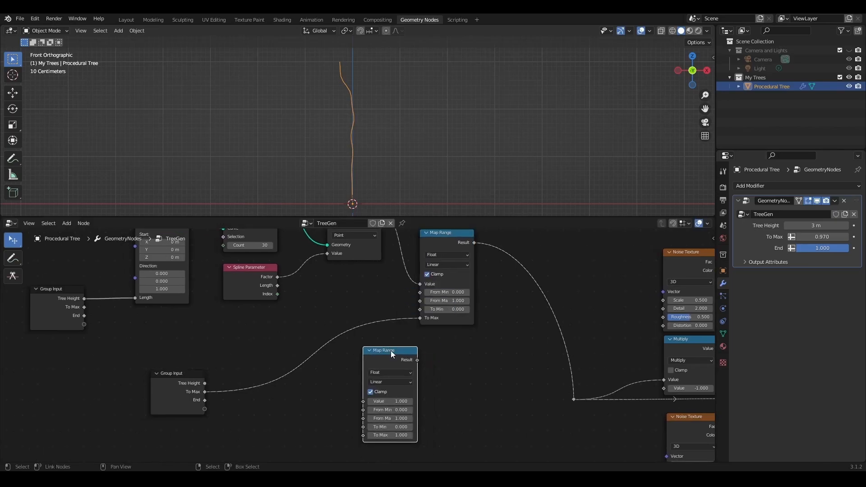
{"action": "left_click", "coordinate": [391, 351]}
{"action": "scroll", "coordinate": [379, 338], "scroll_direction": "up", "scroll_amount": 1}
{"action": "middle_click_drag", "start_coordinate": [312, 403], "coordinate": [336, 377]}
{"action": "left_click_drag", "start_coordinate": [188, 390], "coordinate": [228, 394]}
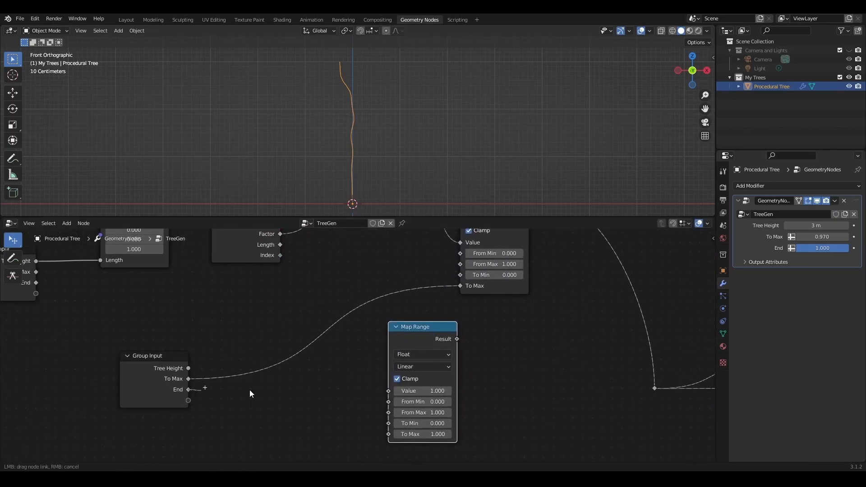
{"action": "left_click_drag", "start_coordinate": [387, 389], "coordinate": [388, 391]}
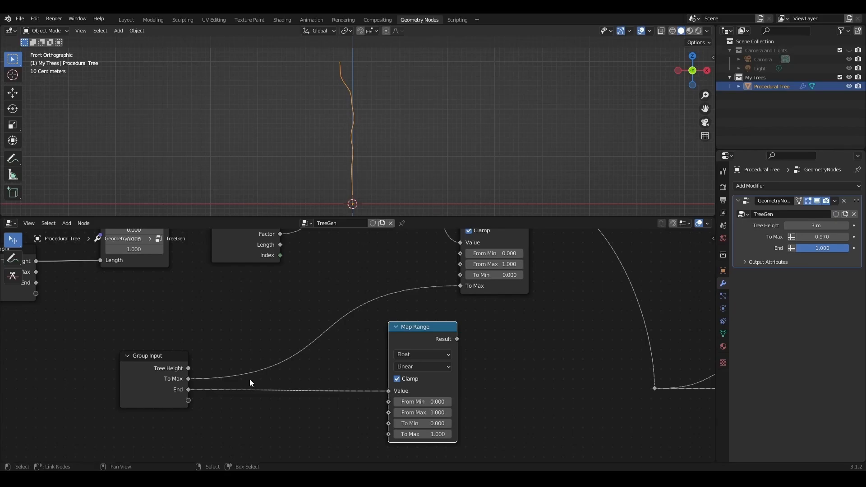
- Feed the Group Input's To Max through the duplicated Map Range's To Max, and its Result into the original Map Range's To Max
{"action": "left_click_drag", "start_coordinate": [188, 379], "coordinate": [388, 433]}
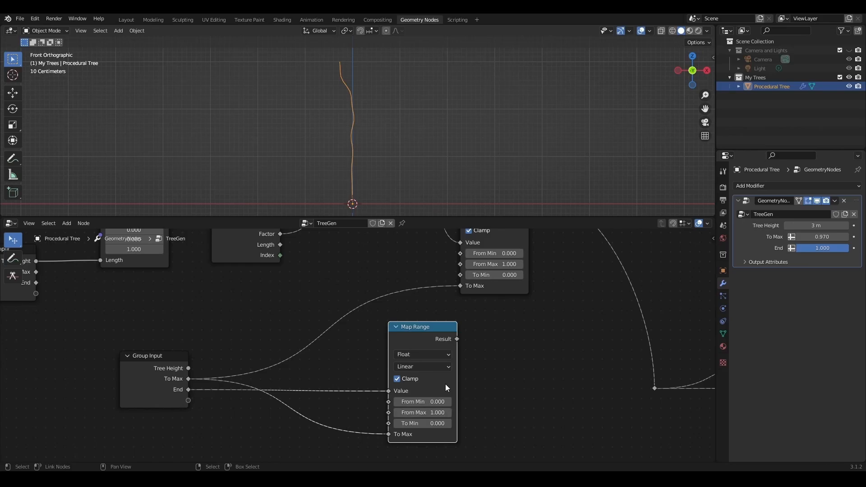
{"action": "left_click_drag", "start_coordinate": [458, 339], "coordinate": [461, 285]}
{"action": "left_click_drag", "start_coordinate": [435, 326], "coordinate": [365, 325]}
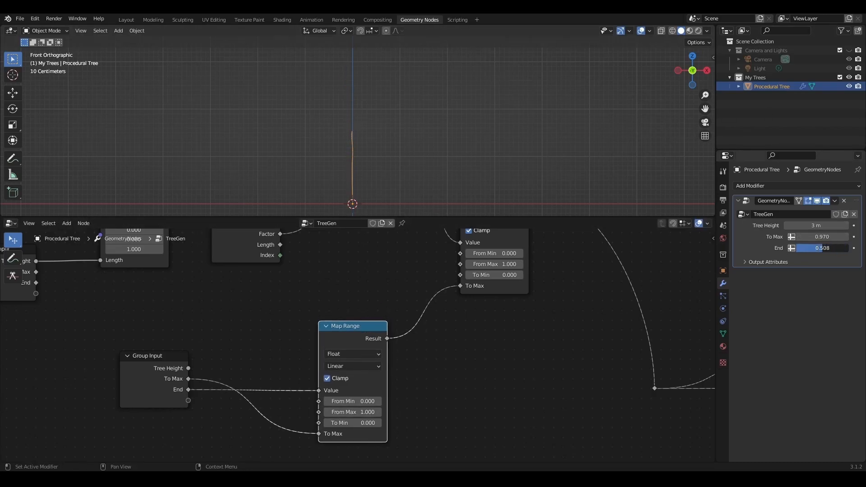
- Test the modifier's End and To Max parameters, then set both to 1.000
{"action": "left_click_drag", "start_coordinate": [841, 238], "coordinate": [818, 248]}
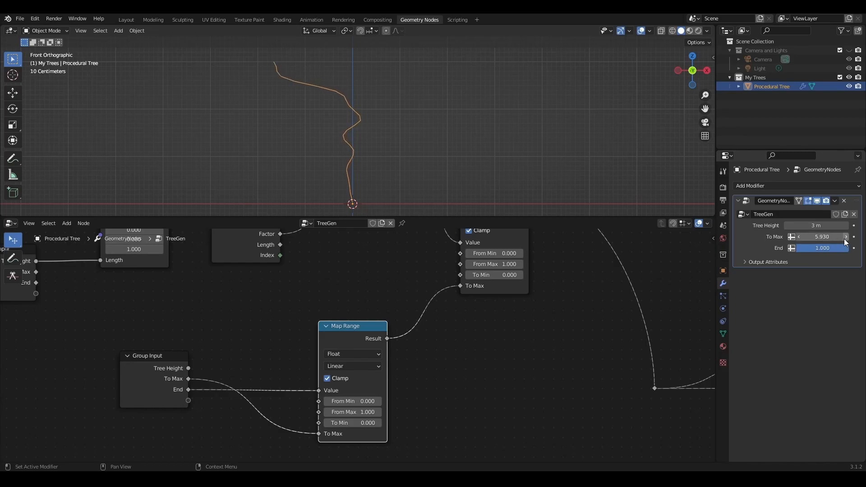
{"action": "key", "text": "Return"}
{"action": "scroll", "coordinate": [496, 386], "scroll_direction": "down", "scroll_amount": 2}
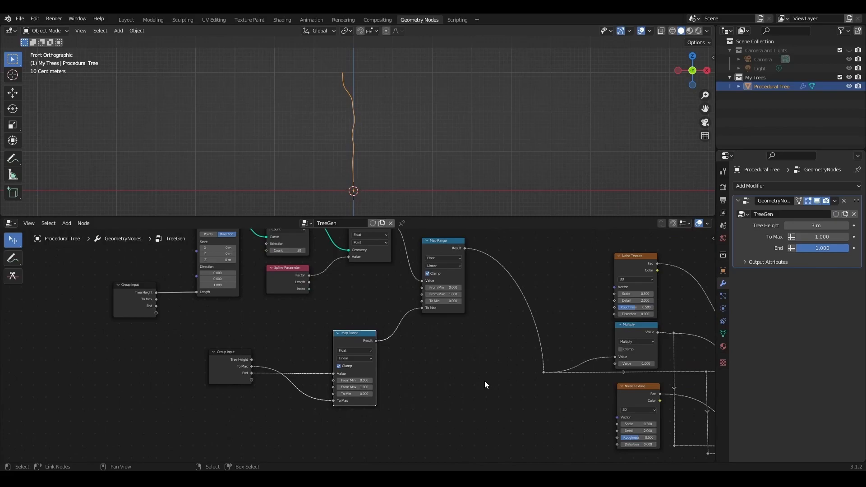
- Examine the Noise Texture, Multiply and Map Range nodes that feed Combine XYZ
{"action": "scroll", "coordinate": [485, 382], "scroll_direction": "down", "scroll_amount": 1}
{"action": "middle_click_drag", "start_coordinate": [484, 382], "coordinate": [135, 376]}
{"action": "scroll", "coordinate": [216, 347], "scroll_direction": "up", "scroll_amount": 2}
{"action": "middle_click_drag", "start_coordinate": [219, 344], "coordinate": [168, 345]}
{"action": "middle_click_drag", "start_coordinate": [206, 296], "coordinate": [376, 281]}
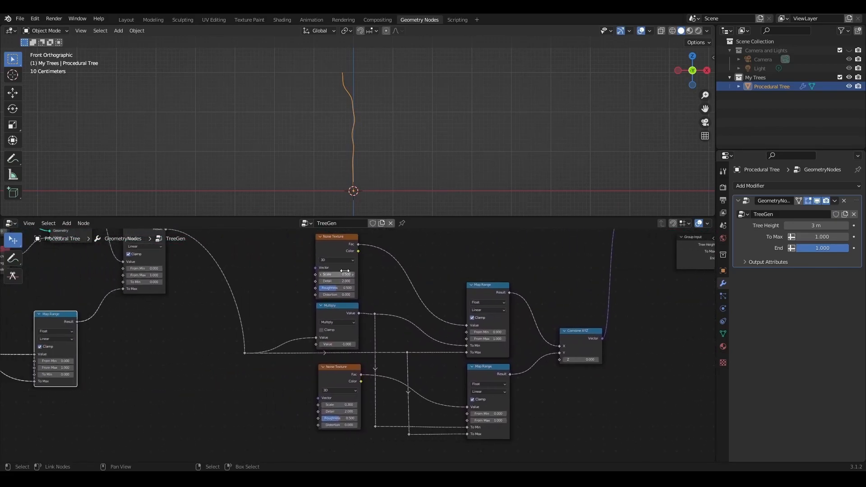
{"action": "scroll", "coordinate": [345, 273], "scroll_direction": "up", "scroll_amount": 1}
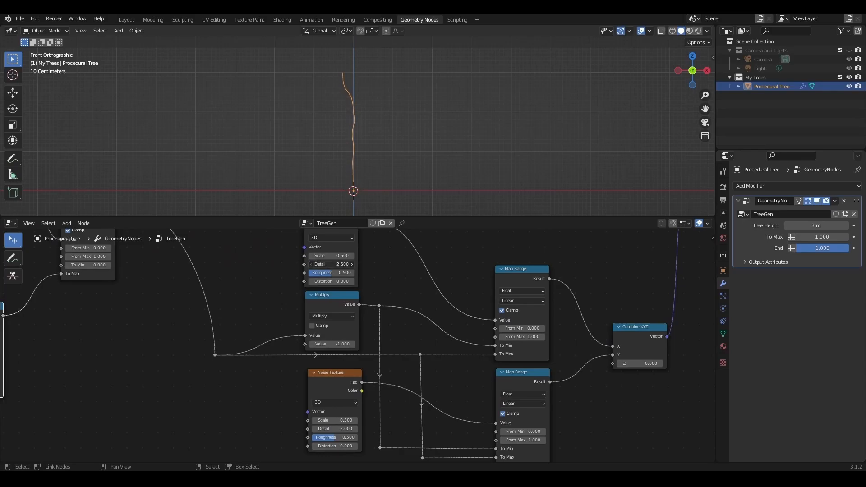
{"action": "scroll", "coordinate": [404, 290], "scroll_direction": "down", "scroll_amount": 2}
{"action": "scroll", "coordinate": [596, 291], "scroll_direction": "down", "scroll_amount": 1}
- Move Group Output farther away from Trim Curve to make room for more nodes
{"action": "middle_click_drag", "start_coordinate": [596, 291], "coordinate": [231, 416]}
{"action": "scroll", "coordinate": [350, 343], "scroll_direction": "up", "scroll_amount": 2}
{"action": "scroll", "coordinate": [385, 167], "scroll_direction": "up", "scroll_amount": 1}
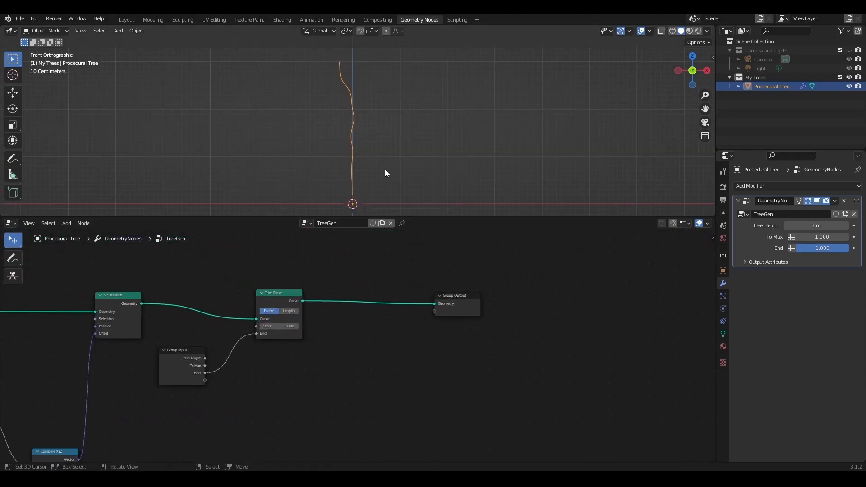
{"action": "middle_click_drag", "start_coordinate": [356, 360], "coordinate": [321, 354]}
{"action": "scroll", "coordinate": [359, 324], "scroll_direction": "up", "scroll_amount": 1}
{"action": "middle_click_drag", "start_coordinate": [455, 278], "coordinate": [381, 291]}
{"action": "left_click_drag", "start_coordinate": [381, 290], "coordinate": [611, 289]}
- Insert a Curve to Mesh node between Trim Curve and Group Output
{"action": "key", "text": "shift+a"}
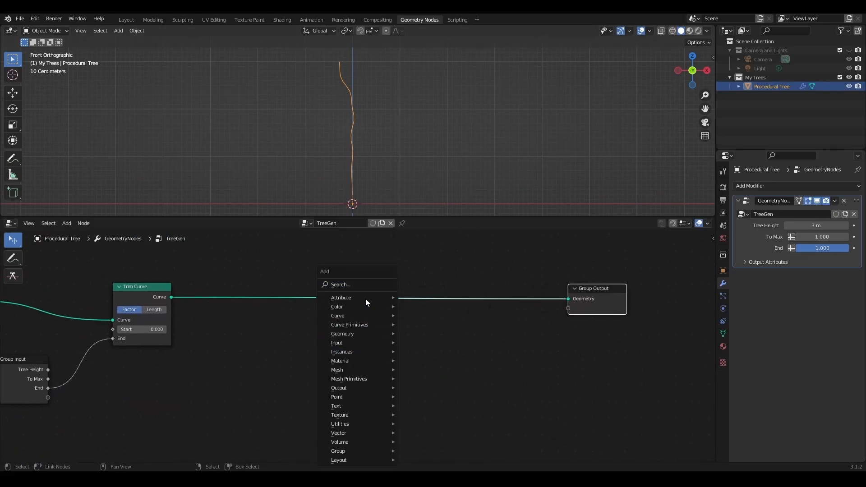
{"action": "left_click", "coordinate": [362, 281]}
{"action": "type", "text": "curve to"}
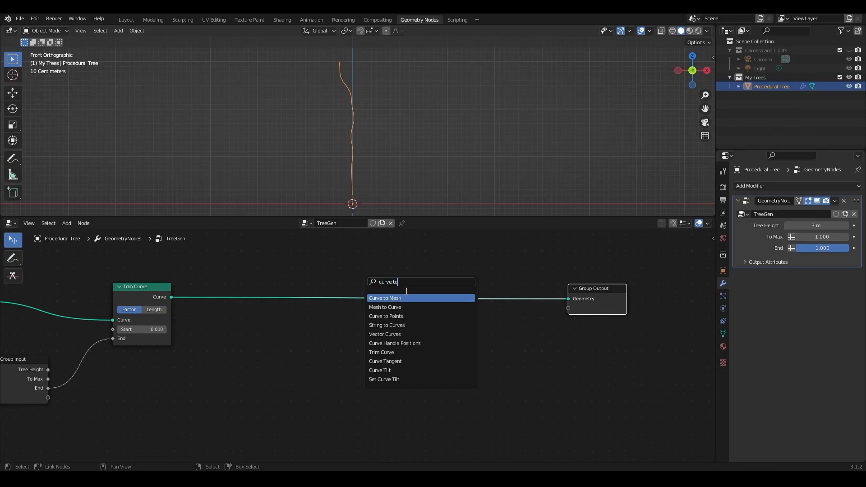
{"action": "key", "text": "Return"}
{"action": "left_click", "coordinate": [502, 294]}
{"action": "left_click_drag", "start_coordinate": [492, 287], "coordinate": [494, 281]}
- Add a Curve Circle node and connect it to Curve to Mesh's Profile Curve
{"action": "key", "text": "shift+a"}
{"action": "mouse_move", "coordinate": [347, 325]}
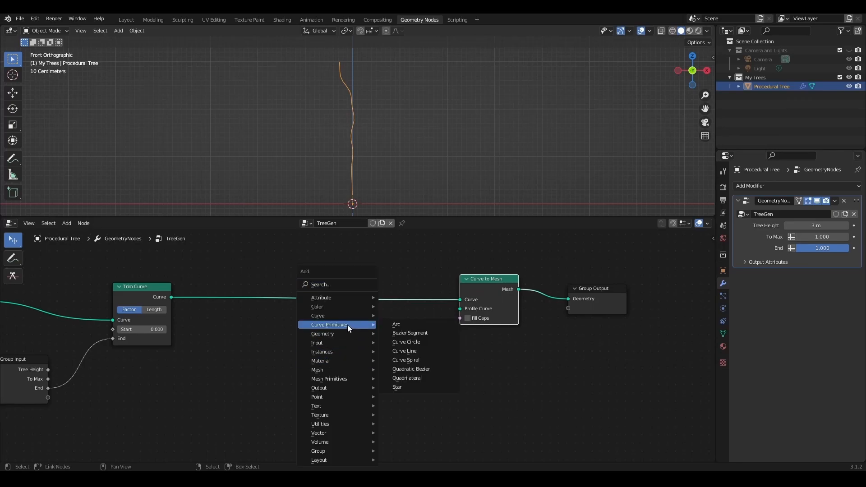
{"action": "left_click", "coordinate": [407, 342]}
{"action": "left_click", "coordinate": [416, 325]}
{"action": "left_click_drag", "start_coordinate": [418, 332], "coordinate": [460, 308]}
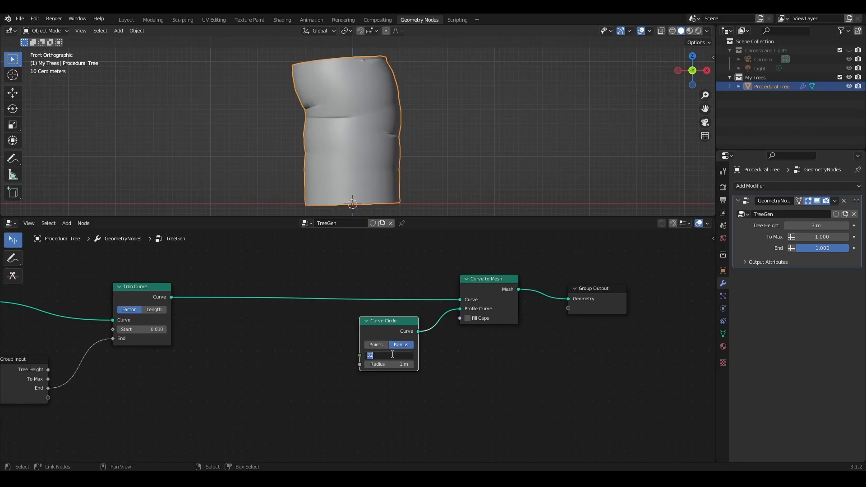
- Set the Curve Circle's Resolution to 8 and its Radius to 0.1 m
{"action": "key", "text": "Return"}
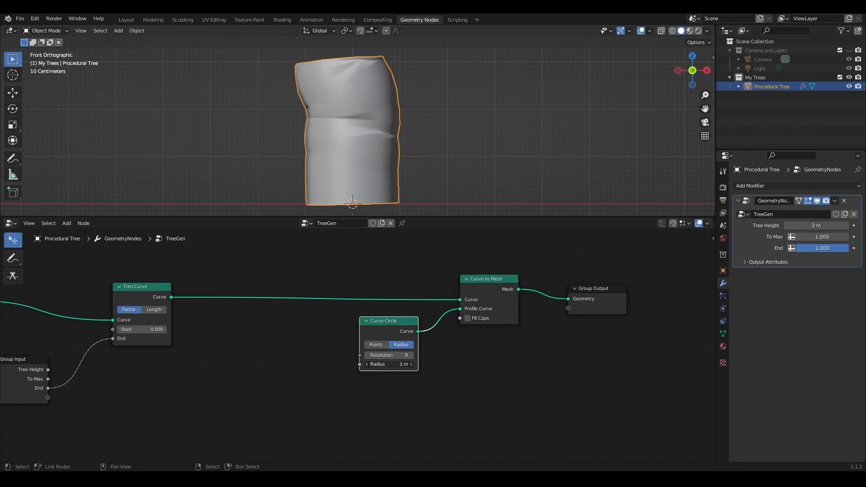
{"action": "left_click", "coordinate": [390, 366]}
{"action": "type", "text": ".1"}
{"action": "key", "text": "Return"}
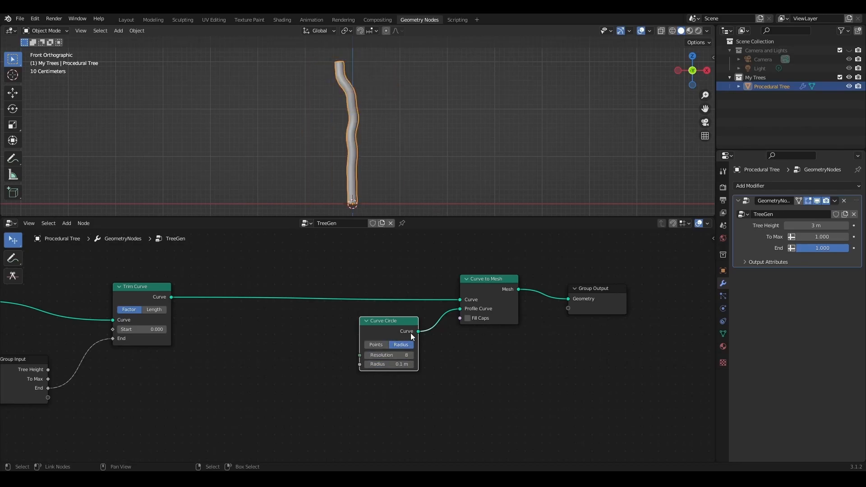
{"action": "left_click_drag", "start_coordinate": [391, 325], "coordinate": [400, 323]}
- Insert a Set Curve Radius node between Trim Curve and Curve to Mesh
{"action": "scroll", "coordinate": [375, 129], "scroll_direction": "down", "scroll_amount": 1}
{"action": "key", "text": "shift+a"}
{"action": "type", "text": "rad"}
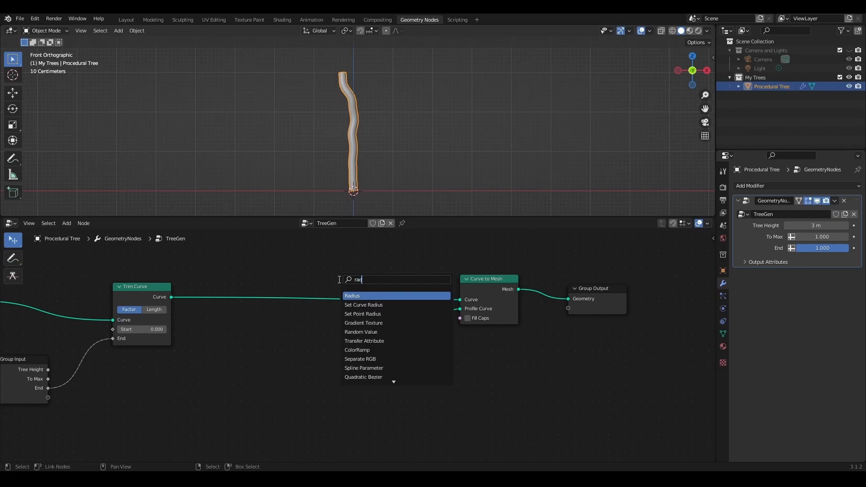
{"action": "left_click", "coordinate": [356, 305]}
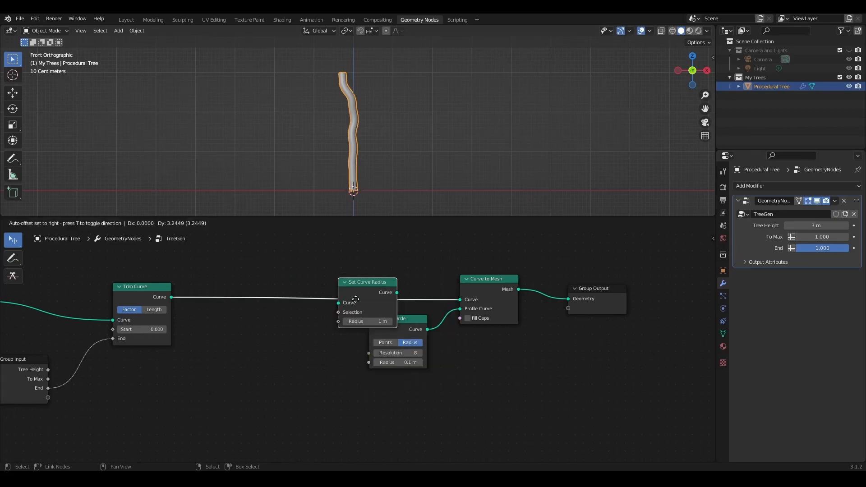
{"action": "left_click", "coordinate": [388, 289]}
- Move Set Curve Radius, Curve Circle, Curve to Mesh and Group Output away from Trim Curve, placing Curve Circle below Set Curve Radius
{"action": "left_click_drag", "start_coordinate": [633, 261], "coordinate": [384, 388]}
{"action": "key", "text": "g"}
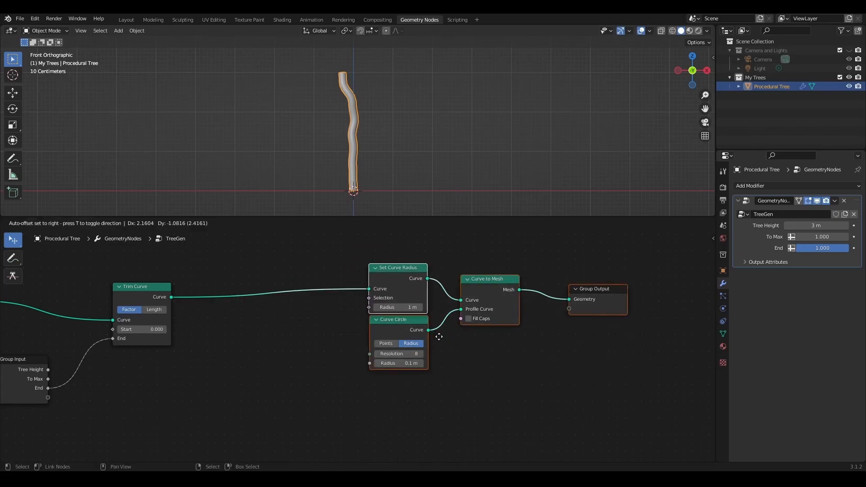
{"action": "left_click", "coordinate": [460, 347]}
{"action": "left_click_drag", "start_coordinate": [434, 334], "coordinate": [432, 339]}
- Insert a Capture Attribute node between Trim Curve and Set Curve Radius
{"action": "middle_click_drag", "start_coordinate": [245, 330], "coordinate": [356, 332]}
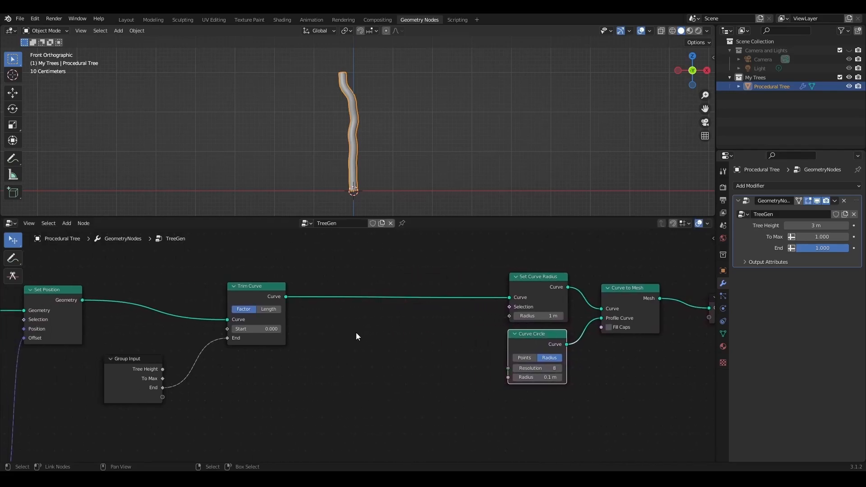
{"action": "key", "text": "shift+a"}
{"action": "left_click", "coordinate": [340, 285]}
{"action": "type", "text": "cap"}
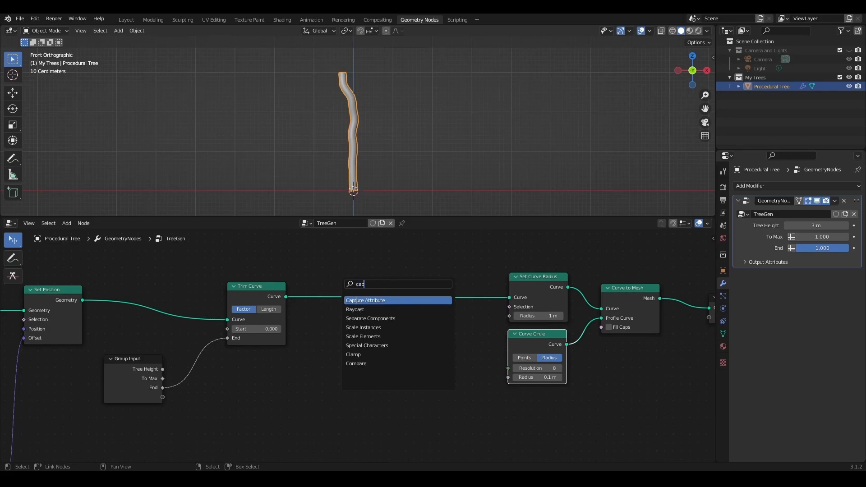
{"action": "key", "text": "Return"}
{"action": "left_click", "coordinate": [354, 294]}
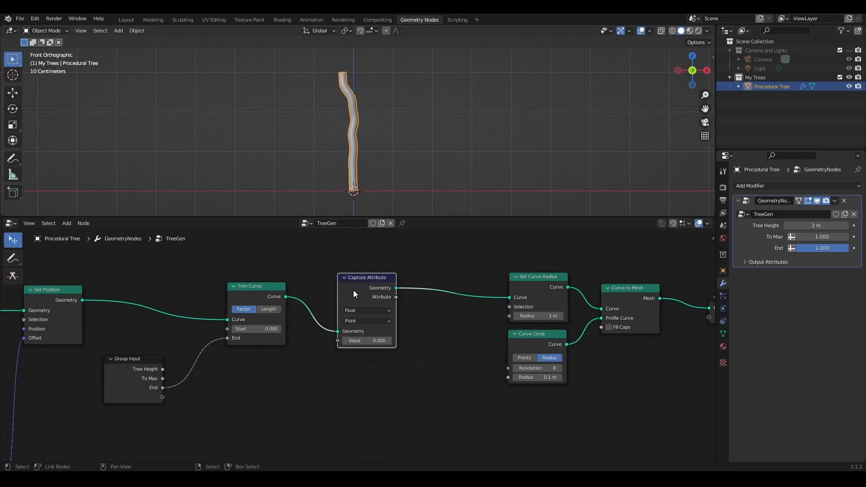
- Add a Spline Parameter node and connect its Factor to the new Capture Attribute's Value
{"action": "key", "text": "shift+a"}
{"action": "left_click", "coordinate": [261, 286]}
{"action": "type", "text": "spl"}
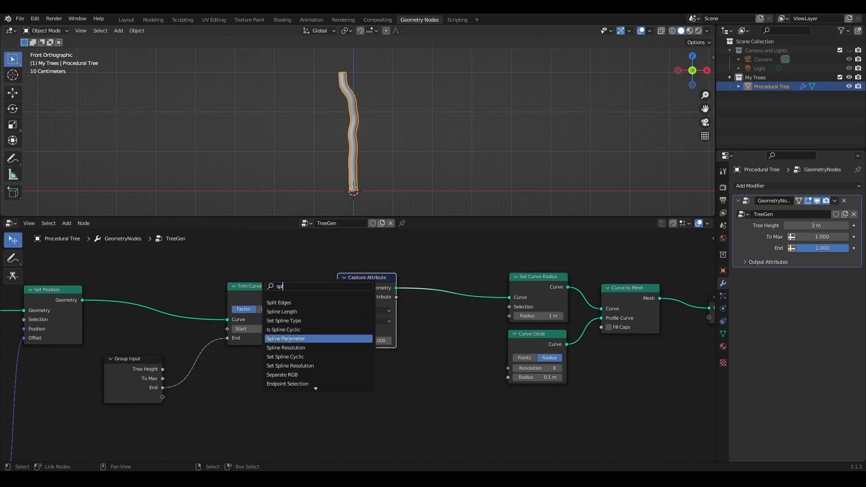
{"action": "left_click", "coordinate": [287, 339]}
{"action": "left_click", "coordinate": [259, 414]}
{"action": "left_click_drag", "start_coordinate": [288, 376], "coordinate": [336, 341]}
- Connect the captured Attribute to Set Curve Radius's Radius and move the radius, circle, mesh and output nodes farther away
{"action": "middle_click_drag", "start_coordinate": [448, 350], "coordinate": [246, 342]}
{"action": "left_click_drag", "start_coordinate": [208, 307], "coordinate": [322, 328]}
{"action": "left_click_drag", "start_coordinate": [577, 257], "coordinate": [323, 395]}
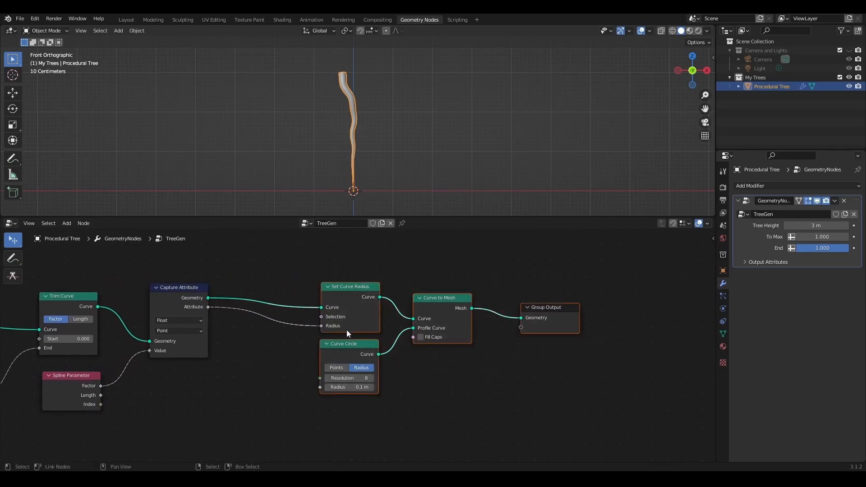
{"action": "key", "text": "g"}
{"action": "left_click", "coordinate": [463, 333]}
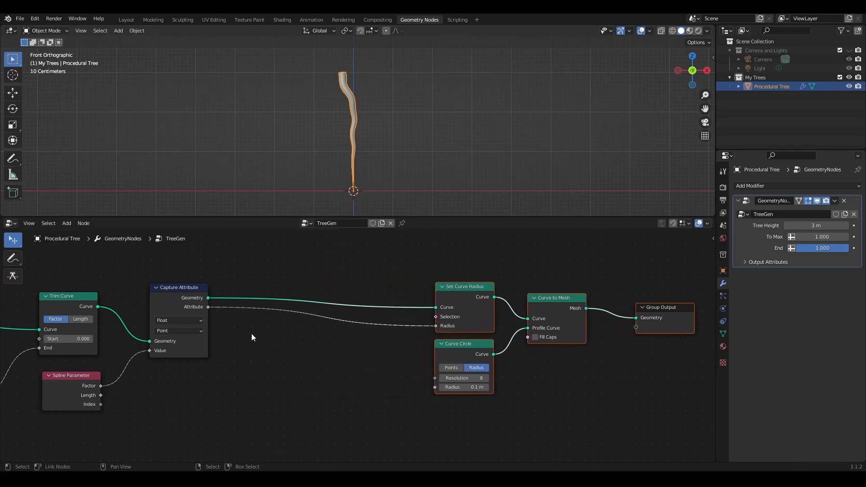
- Insert a Map Range node between the captured Attribute and Set Curve Radius's Radius
{"action": "scroll", "coordinate": [251, 335], "scroll_direction": "up", "scroll_amount": 2}
{"action": "middle_click_drag", "start_coordinate": [239, 347], "coordinate": [294, 338]}
{"action": "scroll", "coordinate": [288, 343], "scroll_direction": "up", "scroll_amount": 1}
{"action": "key", "text": "shift+a"}
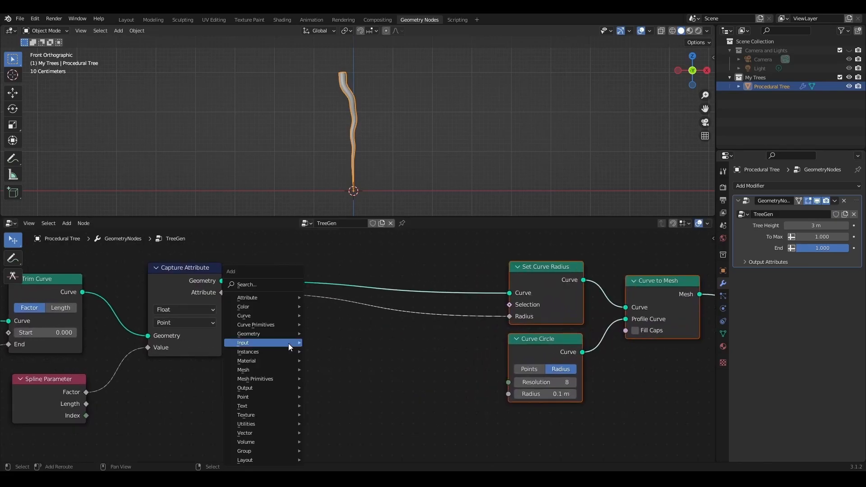
{"action": "left_click", "coordinate": [261, 285]}
{"action": "type", "text": "ap"}
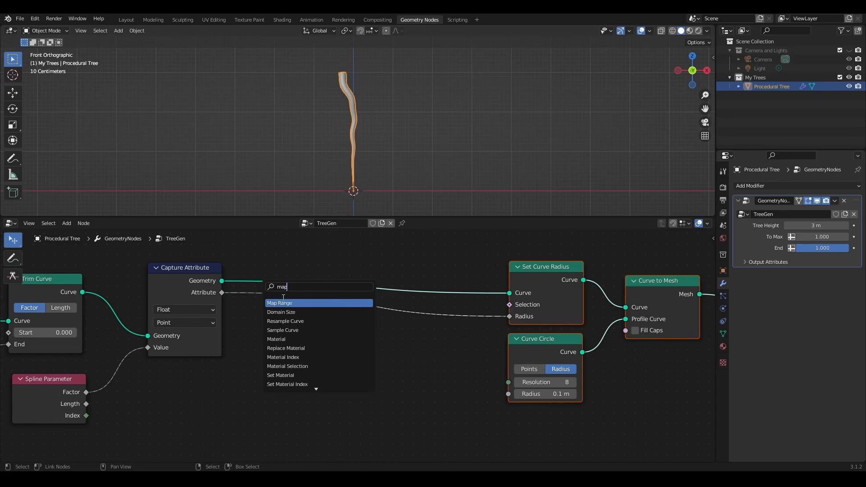
{"action": "key", "text": "Return"}
{"action": "left_click", "coordinate": [281, 324]}
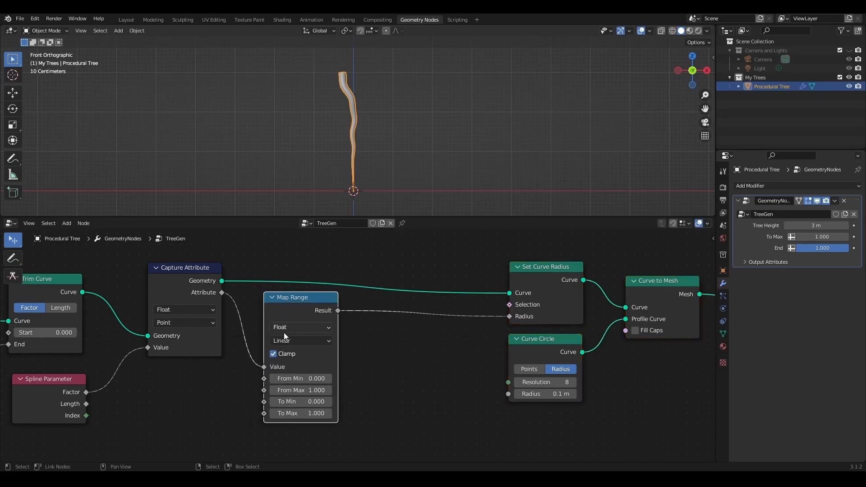
- Reverse the trunk taper by setting the new Map Range's To Min to 1 and To Max to 0
{"action": "double_click", "coordinate": [307, 402]}
{"action": "type", "text": "1"}
{"action": "key", "text": "Return"}
{"action": "double_click", "coordinate": [306, 412]}
{"action": "type", "text": "0"}
{"action": "key", "text": "Return"}
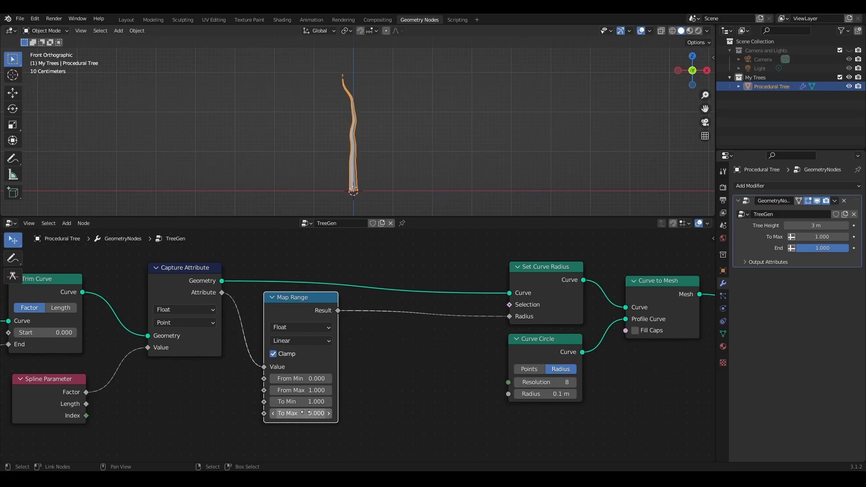
- Move Set Curve Radius, Curve Circle, Curve to Mesh and Group Output farther from the taper's Map Range
{"action": "middle_click_drag", "start_coordinate": [404, 359], "coordinate": [239, 356]}
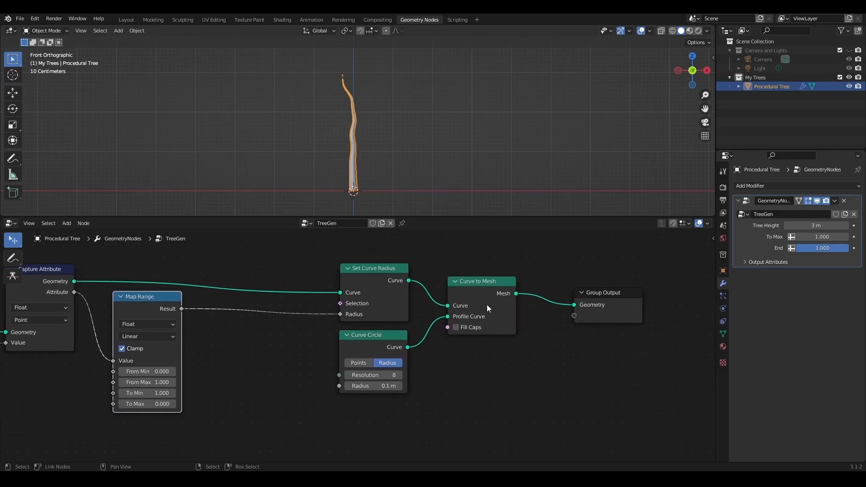
{"action": "left_click_drag", "start_coordinate": [636, 251], "coordinate": [339, 393]}
{"action": "key", "text": "g"}
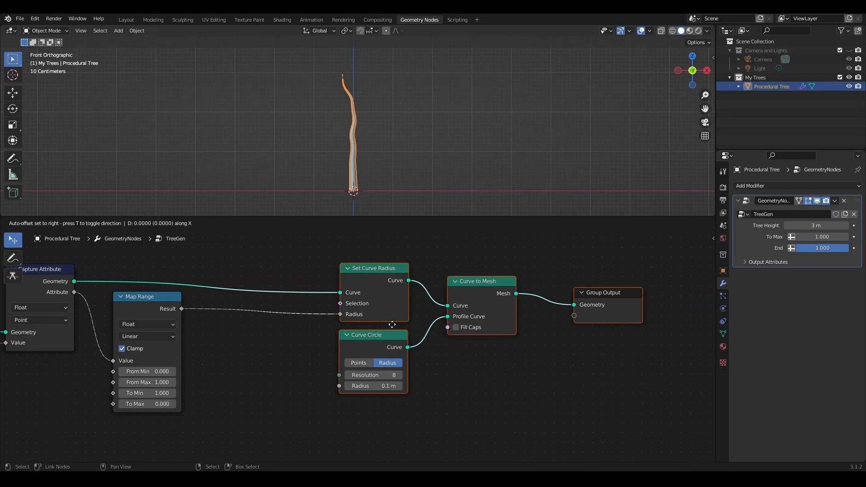
{"action": "left_click", "coordinate": [467, 328]}
- Insert a Float Curve node between the taper's Map Range and Set Curve Radius's Radius
{"action": "key", "text": "shift+a"}
{"action": "left_click", "coordinate": [291, 282]}
{"action": "type", "text": "flo"}
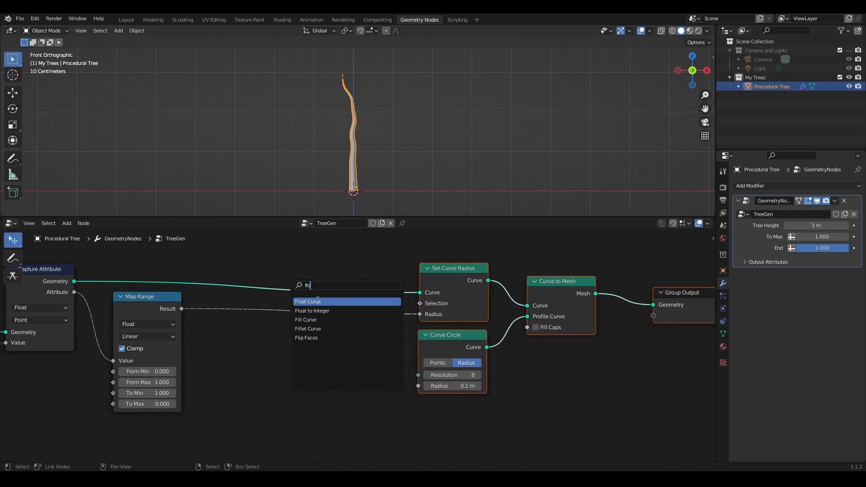
{"action": "left_click", "coordinate": [318, 300]}
{"action": "left_click", "coordinate": [273, 315]}
- Shape the Float Curve into a wavy profile with added control points, one at 0.8000, 0.9437, and set its Factor to 0.577
{"action": "left_click_drag", "start_coordinate": [266, 405], "coordinate": [263, 403]}
{"action": "left_click", "coordinate": [281, 388]}
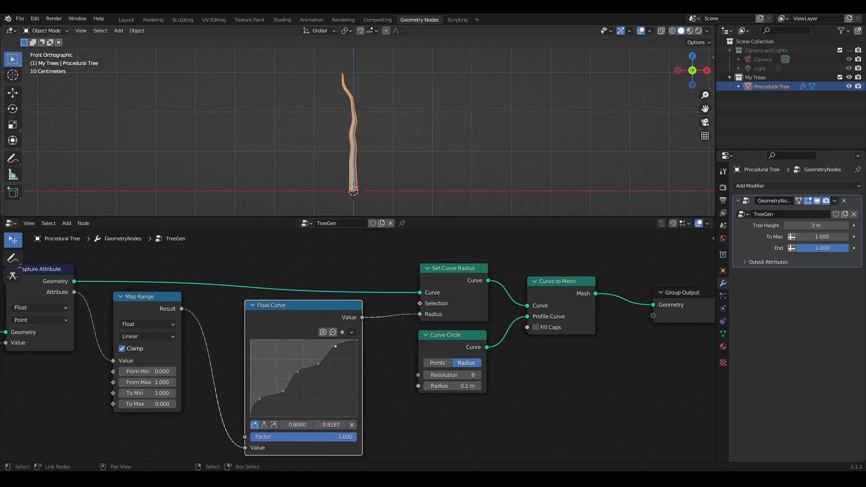
{"action": "middle_click_drag", "start_coordinate": [365, 168], "coordinate": [362, 200]}
{"action": "left_click_drag", "start_coordinate": [354, 436], "coordinate": [303, 436]}
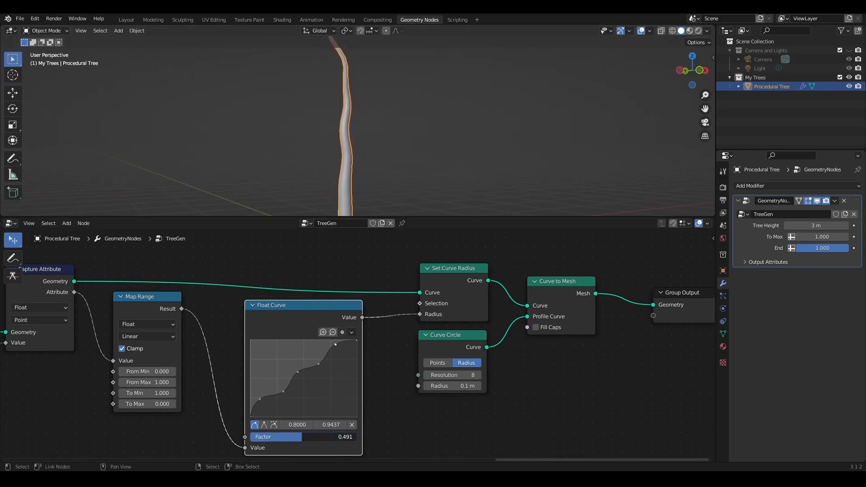
{"action": "scroll", "coordinate": [393, 360], "scroll_direction": "down", "scroll_amount": 2}
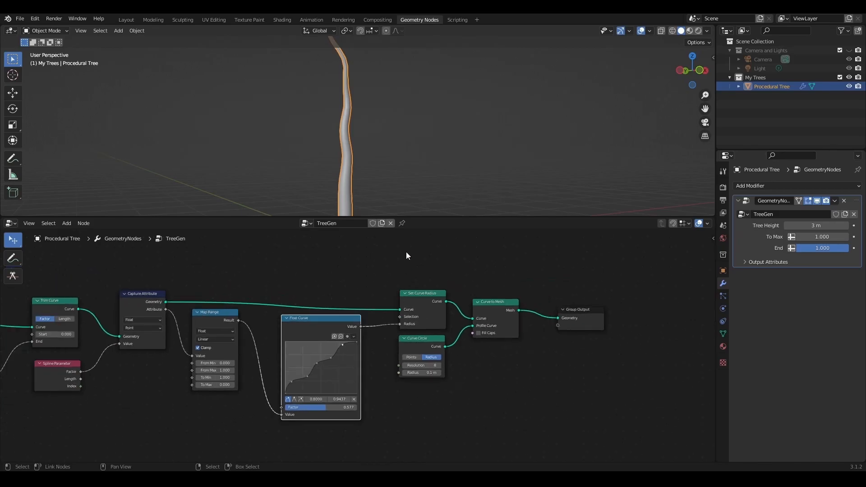
- Enlarge the 3D viewport and lower the modifier's End value to 0.085
{"action": "left_click_drag", "start_coordinate": [412, 216], "coordinate": [412, 276]}
{"action": "middle_click_drag", "start_coordinate": [369, 182], "coordinate": [338, 181]}
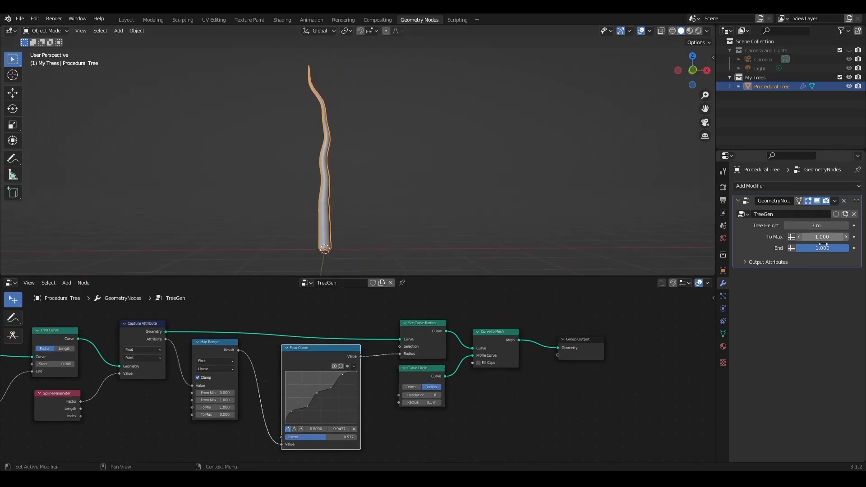
{"action": "left_click_drag", "start_coordinate": [834, 248], "coordinate": [814, 248]}
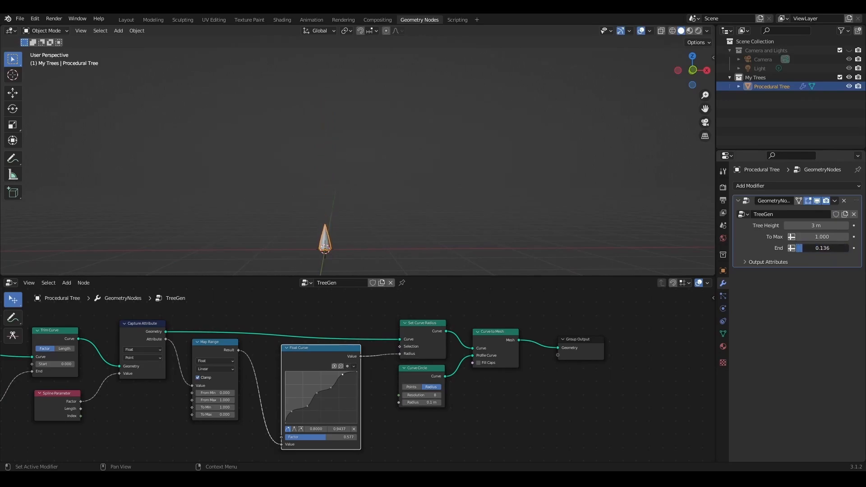
- Connect Group Input's End to the taper Map Range's To Min, move that node down, and set End to 0.119
{"action": "middle_click_drag", "start_coordinate": [175, 434], "coordinate": [458, 372]}
{"action": "left_click_drag", "start_coordinate": [236, 321], "coordinate": [506, 329]}
{"action": "scroll", "coordinate": [302, 379], "scroll_direction": "up", "scroll_amount": 2}
{"action": "middle_click_drag", "start_coordinate": [550, 381], "coordinate": [421, 393]}
{"action": "left_click_drag", "start_coordinate": [419, 321], "coordinate": [422, 383]}
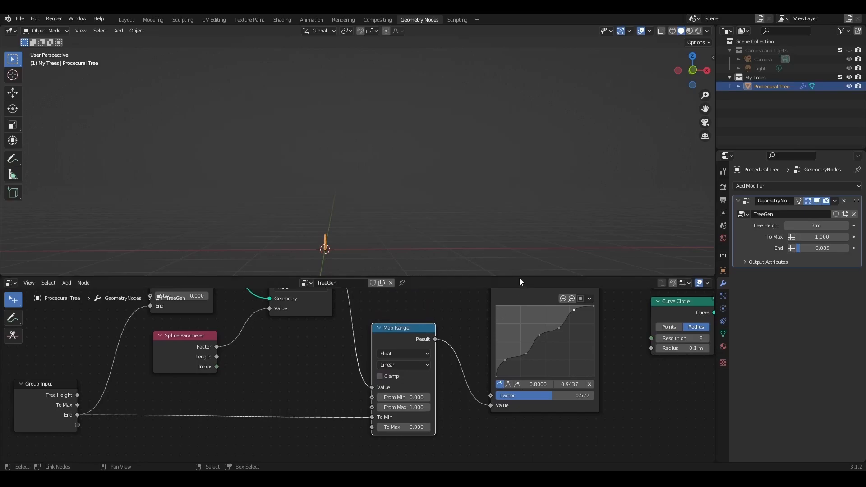
{"action": "mouse_move", "coordinate": [802, 248]}
{"action": "left_mouse_down"}
{"action": "mouse_move", "coordinate": [842, 248]}
{"action": "mouse_move", "coordinate": [804, 248]}
{"action": "left_mouse_up"}
{"action": "middle_click_drag", "start_coordinate": [339, 190], "coordinate": [328, 219]}
- Move Curve Circle down, expose its Radius through Group Input, and try a radius of 0.31 m before undoing that value
{"action": "scroll", "coordinate": [332, 393], "scroll_direction": "down", "scroll_amount": 2}
{"action": "middle_click_drag", "start_coordinate": [331, 393], "coordinate": [157, 388]}
{"action": "left_click_drag", "start_coordinate": [425, 319], "coordinate": [427, 401]}
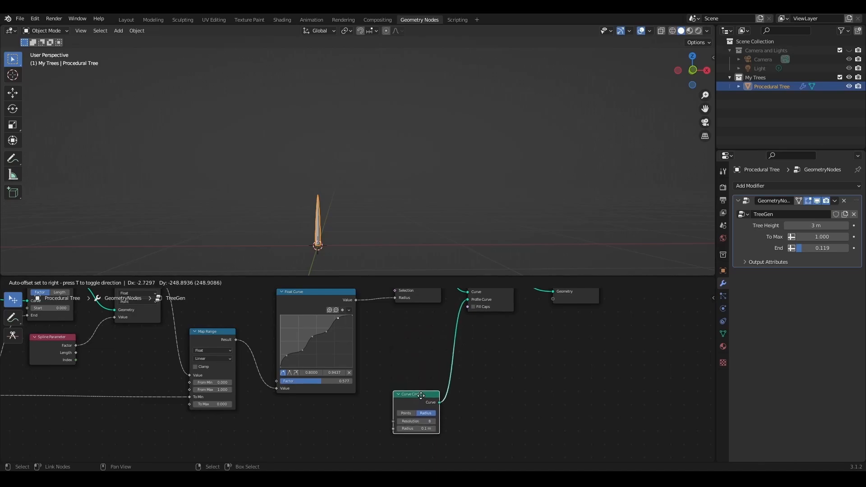
{"action": "middle_click_drag", "start_coordinate": [373, 392], "coordinate": [512, 340]}
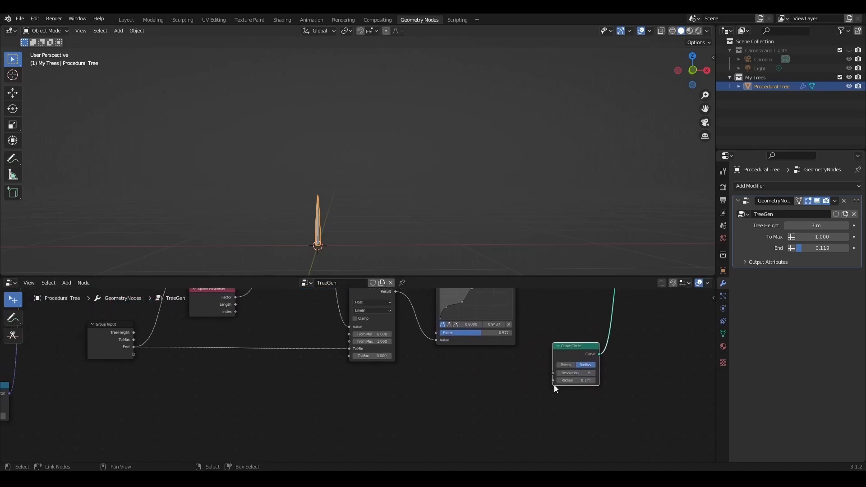
{"action": "left_click_drag", "start_coordinate": [552, 381], "coordinate": [113, 361]}
{"action": "left_click_drag", "start_coordinate": [816, 260], "coordinate": [829, 259]}
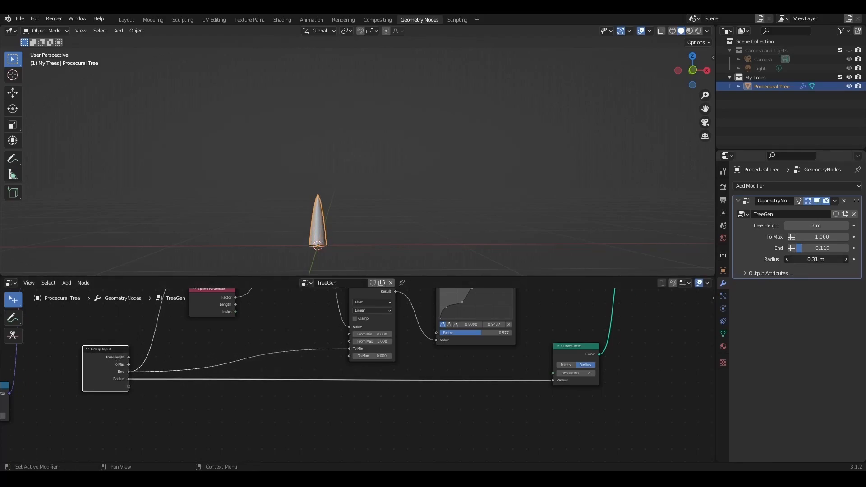
{"action": "key", "text": "ctrl+z"}
- Add a Math node below the Radius link, unconnected, and set its operation to Multiply
{"action": "scroll", "coordinate": [358, 377], "scroll_direction": "up", "scroll_amount": 3}
{"action": "middle_click_drag", "start_coordinate": [261, 364], "coordinate": [346, 374]}
{"action": "scroll", "coordinate": [358, 332], "scroll_direction": "up", "scroll_amount": 3}
{"action": "key", "text": "shift+a"}
{"action": "left_click", "coordinate": [329, 284]}
{"action": "type", "text": "add"}
{"action": "left_click", "coordinate": [347, 298]}
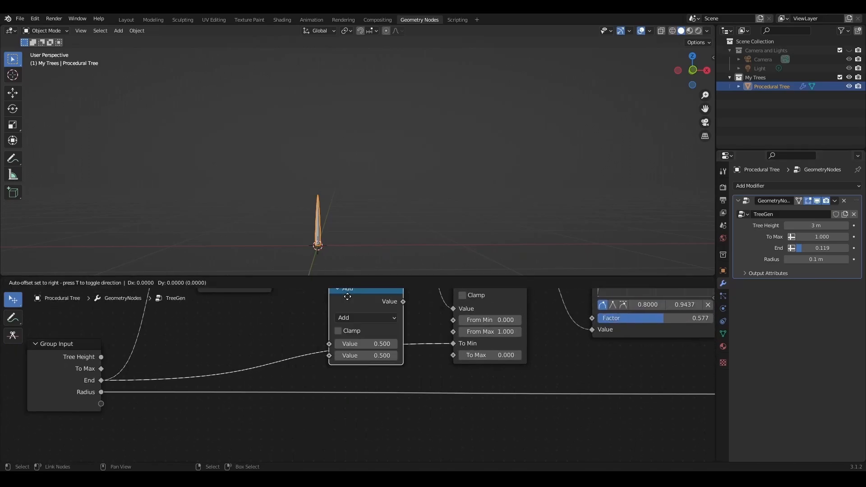
{"action": "left_click", "coordinate": [366, 419]}
{"action": "scroll", "coordinate": [379, 406], "scroll_direction": "down", "scroll_amount": 3, "text": "shift"}
{"action": "left_click", "coordinate": [364, 386]}
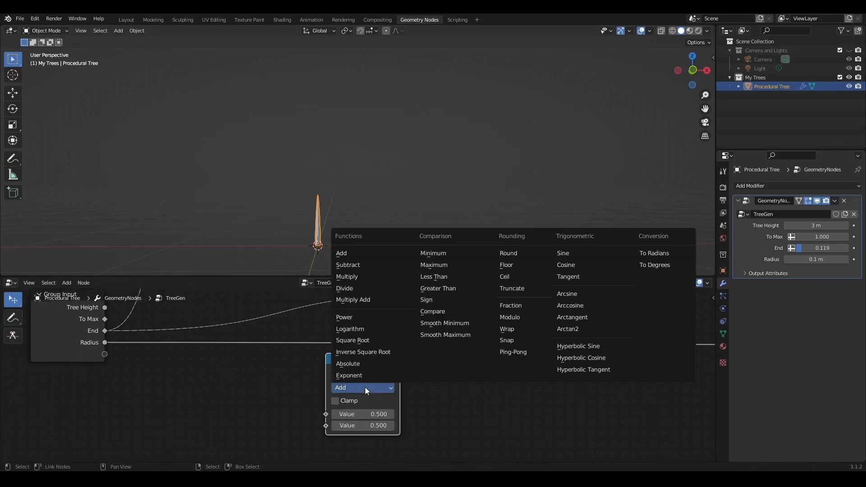
{"action": "left_click", "coordinate": [359, 277]}
- Feed Group Input's End and Radius into the Multiply node and connect its Value to Curve Circle's Radius
{"action": "left_click_drag", "start_coordinate": [108, 333], "coordinate": [110, 334]}
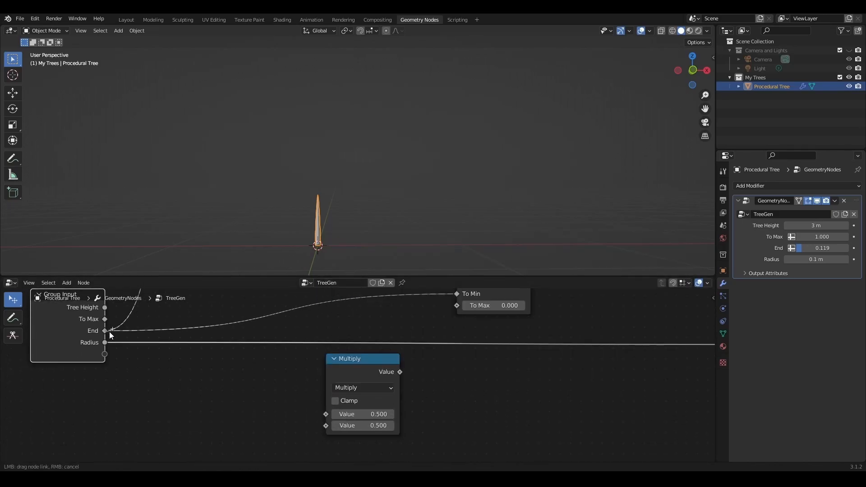
{"action": "left_click_drag", "start_coordinate": [210, 382], "coordinate": [326, 415]}
{"action": "left_click_drag", "start_coordinate": [105, 342], "coordinate": [326, 425]}
{"action": "middle_click_drag", "start_coordinate": [328, 426], "coordinate": [116, 449]}
{"action": "left_click_drag", "start_coordinate": [187, 392], "coordinate": [568, 365]}
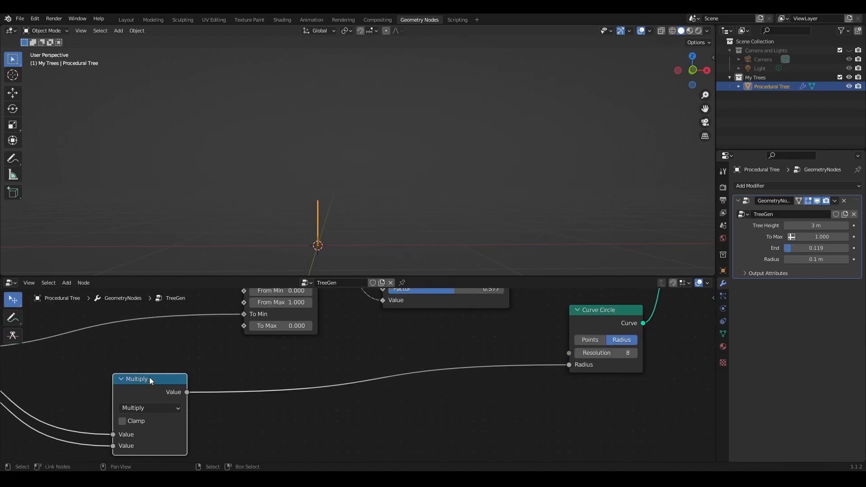
{"action": "left_click_drag", "start_coordinate": [151, 383], "coordinate": [159, 347]}
- Set the modifier's End to 1.000 and inspect the full trunk
{"action": "middle_click_drag", "start_coordinate": [317, 226], "coordinate": [415, 170]}
{"action": "scroll", "coordinate": [393, 175], "scroll_direction": "down", "scroll_amount": 4}
{"action": "left_click_drag", "start_coordinate": [807, 248], "coordinate": [854, 248]}
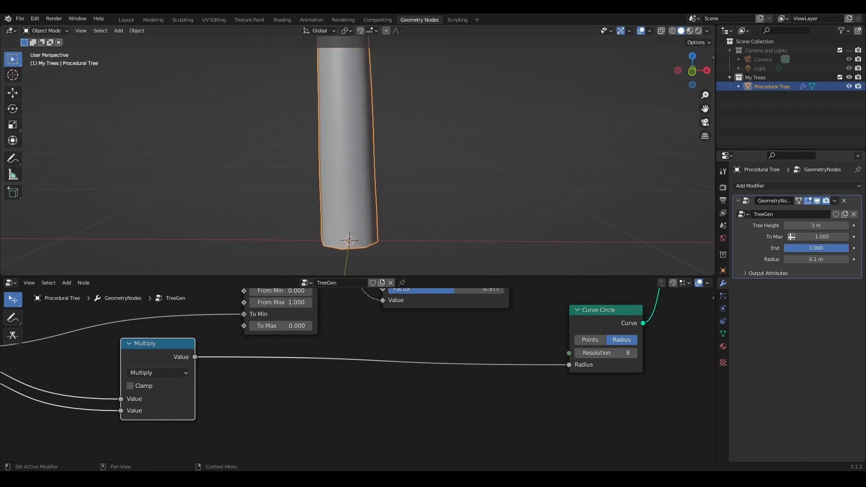
{"action": "scroll", "coordinate": [448, 144], "scroll_direction": "down", "scroll_amount": 10}
{"action": "middle_click_drag", "start_coordinate": [413, 100], "coordinate": [421, 156], "text": "shift"}
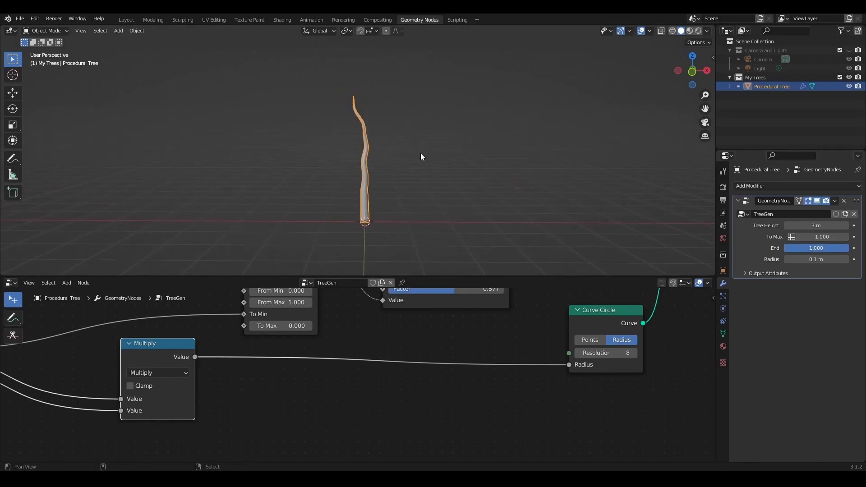
{"action": "mouse_move", "coordinate": [847, 248]}
{"action": "left_mouse_down"}
{"action": "mouse_move", "coordinate": [823, 248]}
{"action": "mouse_move", "coordinate": [849, 249]}
{"action": "left_mouse_up"}
{"action": "scroll", "coordinate": [456, 336], "scroll_direction": "down", "scroll_amount": 4}
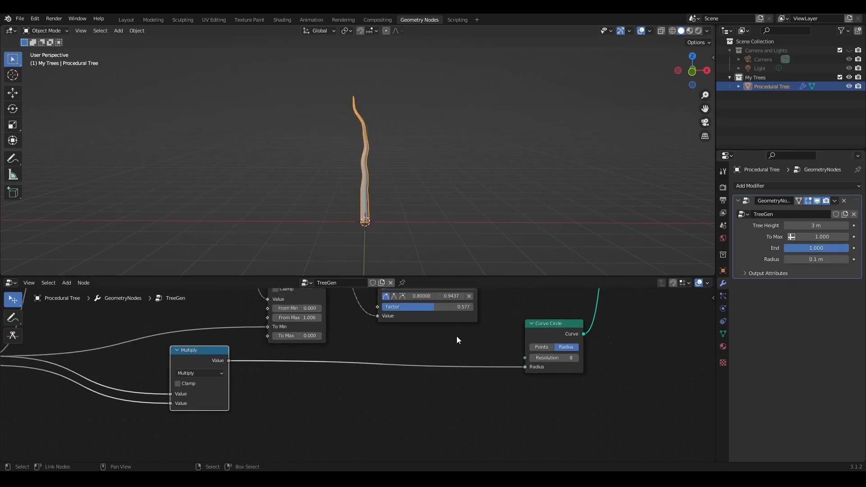
- Enlarge the node editor and expose Resample Curve's Count through the first Group Input, repositioning the nodes around it
{"action": "left_click_drag", "start_coordinate": [460, 275], "coordinate": [465, 197]}
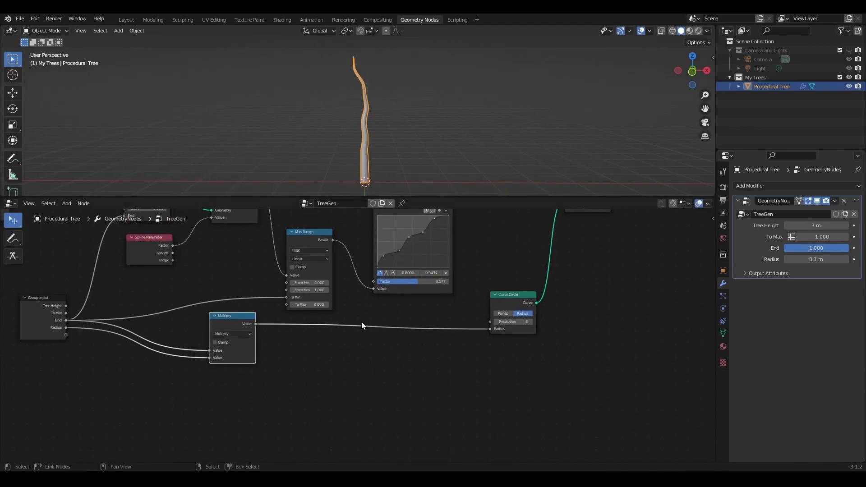
{"action": "scroll", "coordinate": [372, 318], "scroll_direction": "down", "scroll_amount": 6}
{"action": "middle_click_drag", "start_coordinate": [141, 328], "coordinate": [623, 322]}
{"action": "scroll", "coordinate": [199, 302], "scroll_direction": "up", "scroll_amount": 3}
{"action": "middle_click_drag", "start_coordinate": [192, 304], "coordinate": [416, 364]}
{"action": "scroll", "coordinate": [456, 320], "scroll_direction": "up", "scroll_amount": 5}
{"action": "left_click_drag", "start_coordinate": [416, 237], "coordinate": [267, 304]}
{"action": "key", "text": "g"}
{"action": "left_click", "coordinate": [228, 318]}
{"action": "left_click_drag", "start_coordinate": [286, 294], "coordinate": [157, 366]}
{"action": "middle_click_drag", "start_coordinate": [371, 359], "coordinate": [368, 324]}
{"action": "middle_click_drag", "start_coordinate": [496, 302], "coordinate": [442, 294]}
- Duplicate the Group Input next to the noise nodes and expose the Scale of both Noise Textures through it
{"action": "left_click", "coordinate": [64, 279]}
{"action": "key", "text": "shift+d"}
{"action": "left_click", "coordinate": [564, 367]}
{"action": "middle_click_drag", "start_coordinate": [560, 389], "coordinate": [230, 335]}
{"action": "scroll", "coordinate": [333, 325], "scroll_direction": "up", "scroll_amount": 2}
{"action": "middle_click_drag", "start_coordinate": [334, 326], "coordinate": [361, 371]}
{"action": "left_click_drag", "start_coordinate": [267, 357], "coordinate": [273, 338]}
{"action": "left_click_drag", "start_coordinate": [462, 262], "coordinate": [289, 392]}
{"action": "left_click_drag", "start_coordinate": [465, 440], "coordinate": [289, 401]}
{"action": "middle_click_drag", "start_coordinate": [368, 387], "coordinate": [291, 384]}
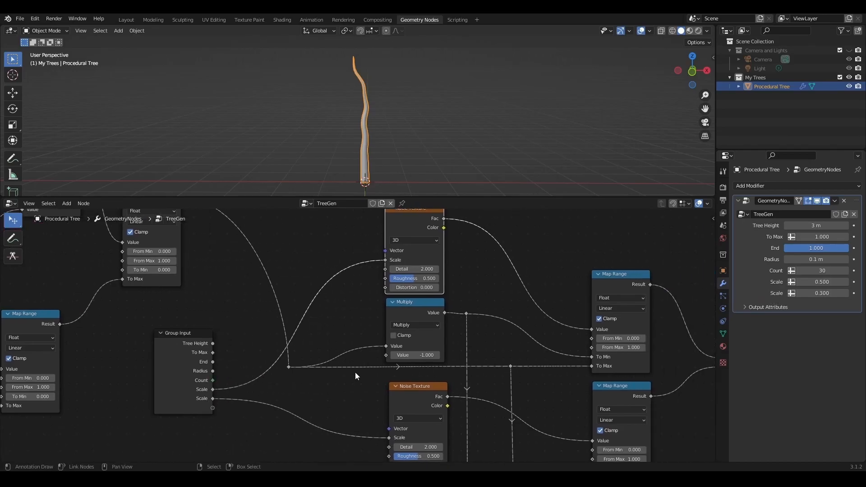
- Rename the remaining inputs Trunk Displ Strength, Tree Growth, Trunk Width, Trunk Resolution, Trunk Displ Scale X and Trunk Displ Scale Y
{"action": "key", "text": "n"}
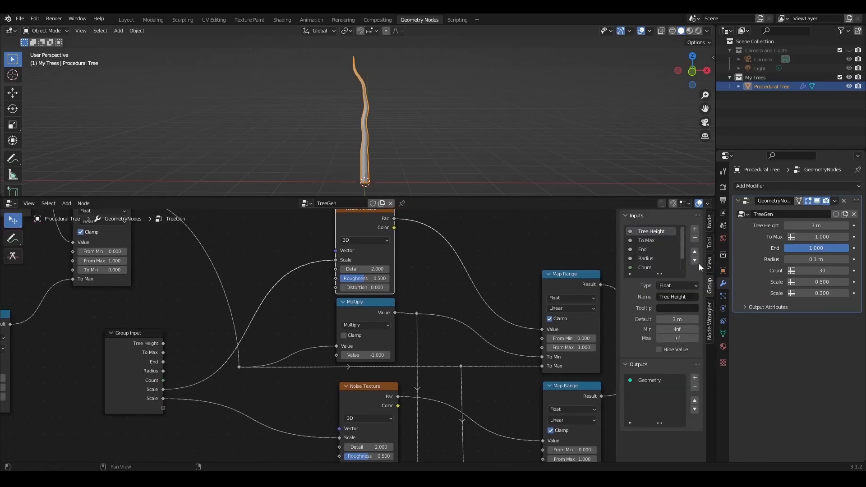
{"action": "double_click", "coordinate": [651, 240]}
{"action": "type", "text": "Trunk Displ Strength"}
{"action": "key", "text": "Tab"}
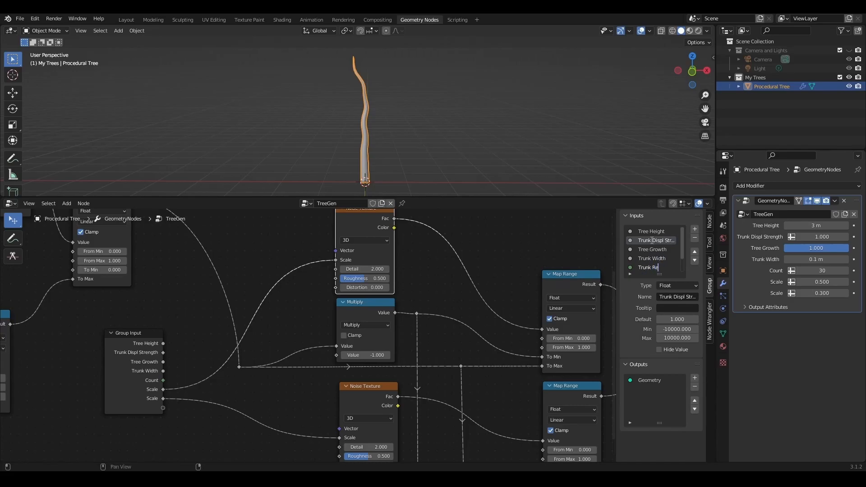
{"action": "key", "text": "Tab"}
{"action": "type", "text": "Trunk Displ Scale X"}
{"action": "key", "text": "Tab"}
{"action": "type", "text": "Tr"}
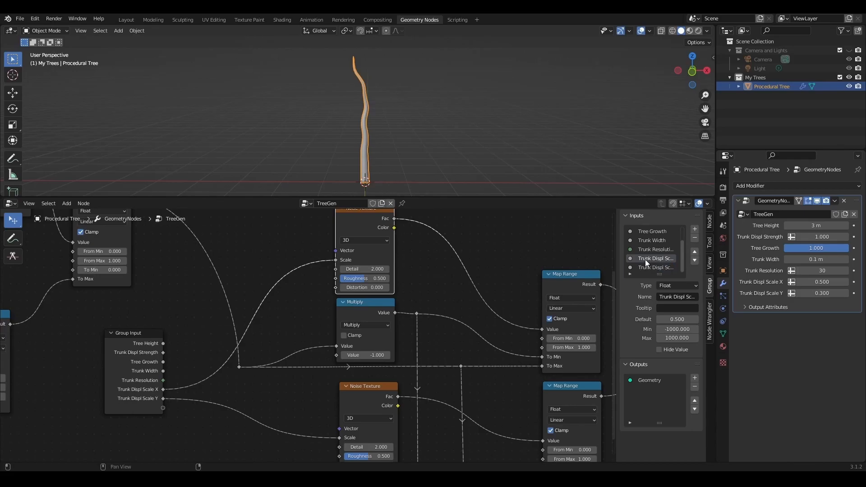
- Reorder the group inputs to Tree Growth, Trunk Resolution, Tree Height, Trunk Width, Trunk Displ Strength, Trunk Displ Scale X and Y
{"action": "left_click", "coordinate": [653, 249]}
{"action": "left_click", "coordinate": [695, 252]}
{"action": "left_click", "coordinate": [695, 252]}
{"action": "left_click", "coordinate": [659, 258]}
{"action": "left_click", "coordinate": [692, 252]}
{"action": "scroll", "coordinate": [660, 250], "scroll_direction": "down", "scroll_amount": 1}
{"action": "left_click", "coordinate": [660, 251]}
{"action": "left_click", "coordinate": [660, 259]}
{"action": "left_click", "coordinate": [695, 251]}
{"action": "left_click", "coordinate": [694, 251]}
{"action": "left_click", "coordinate": [694, 251]}
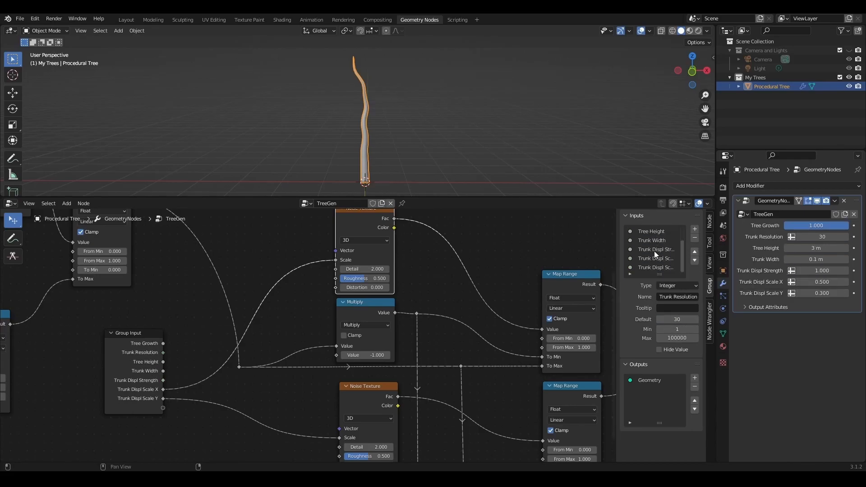
- Tidy the spacing of the trunk displacement nodes across the node tree
{"action": "key", "text": "Home"}
{"action": "middle_click_drag", "start_coordinate": [279, 340], "coordinate": [319, 343]}
{"action": "mouse_move", "coordinate": [258, 339]}
{"action": "left_mouse_down"}
{"action": "mouse_move", "coordinate": [273, 338]}
{"action": "mouse_move", "coordinate": [262, 338]}
{"action": "left_mouse_up"}
{"action": "left_click", "coordinate": [313, 356]}
{"action": "left_click_drag", "start_coordinate": [313, 356], "coordinate": [337, 357]}
{"action": "left_click_drag", "start_coordinate": [259, 337], "coordinate": [287, 337]}
{"action": "middle_click_drag", "start_coordinate": [223, 341], "coordinate": [339, 339]}
{"action": "left_click_drag", "start_coordinate": [198, 343], "coordinate": [241, 342]}
{"action": "middle_click_drag", "start_coordinate": [434, 336], "coordinate": [322, 328]}
{"action": "scroll", "coordinate": [321, 330], "scroll_direction": "down", "scroll_amount": 2}
- Group the trunk displacement nodes, up to Set Position, in a frame
{"action": "left_click_drag", "start_coordinate": [558, 223], "coordinate": [182, 418]}
{"action": "middle_click_drag", "start_coordinate": [383, 357], "coordinate": [280, 357]}
{"action": "left_click_drag", "start_coordinate": [491, 318], "coordinate": [509, 318]}
{"action": "left_click_drag", "start_coordinate": [468, 220], "coordinate": [35, 411]}
{"action": "key", "text": "ctrl+j"}
{"action": "scroll", "coordinate": [315, 340], "scroll_direction": "up", "scroll_amount": 1}
- Group the nodes from Trim Curve to Curve to Mesh, with their Group Input and Multiply, in a second frame
{"action": "middle_click_drag", "start_coordinate": [472, 360], "coordinate": [150, 393]}
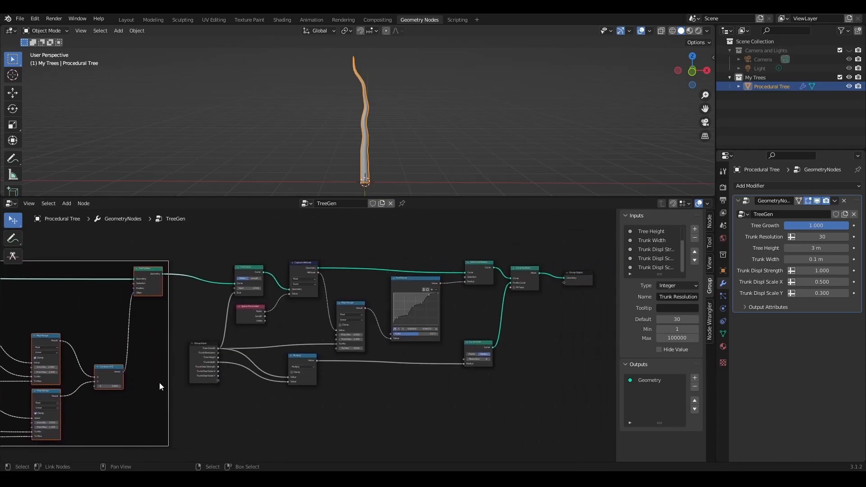
{"action": "scroll", "coordinate": [361, 348], "scroll_direction": "up", "scroll_amount": 1}
{"action": "left_click_drag", "start_coordinate": [510, 223], "coordinate": [77, 457]}
{"action": "key", "text": "ctrl+j"}
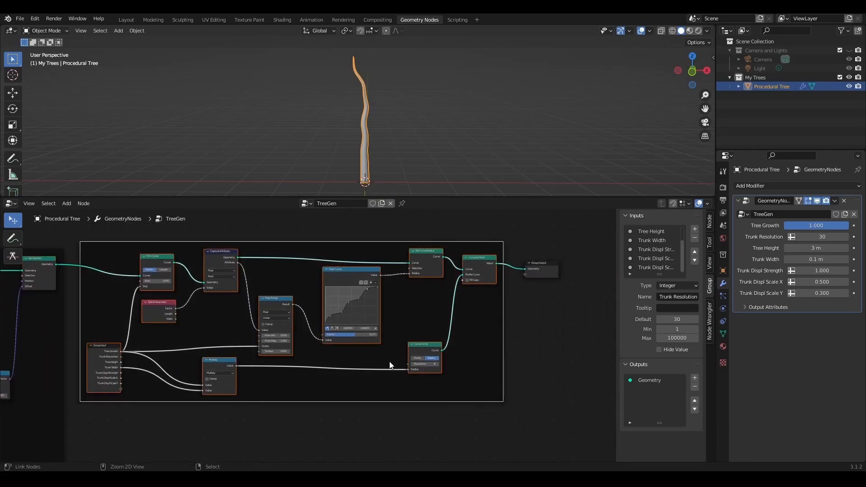
- Move the starting Curve Line node up and shift its Group Input slightly
{"action": "scroll", "coordinate": [391, 366], "scroll_direction": "down", "scroll_amount": 5}
{"action": "middle_click_drag", "start_coordinate": [85, 387], "coordinate": [639, 386]}
{"action": "scroll", "coordinate": [276, 299], "scroll_direction": "up", "scroll_amount": 5}
{"action": "scroll", "coordinate": [357, 310], "scroll_direction": "up", "scroll_amount": 3}
{"action": "middle_click_drag", "start_coordinate": [309, 237], "coordinate": [305, 317]}
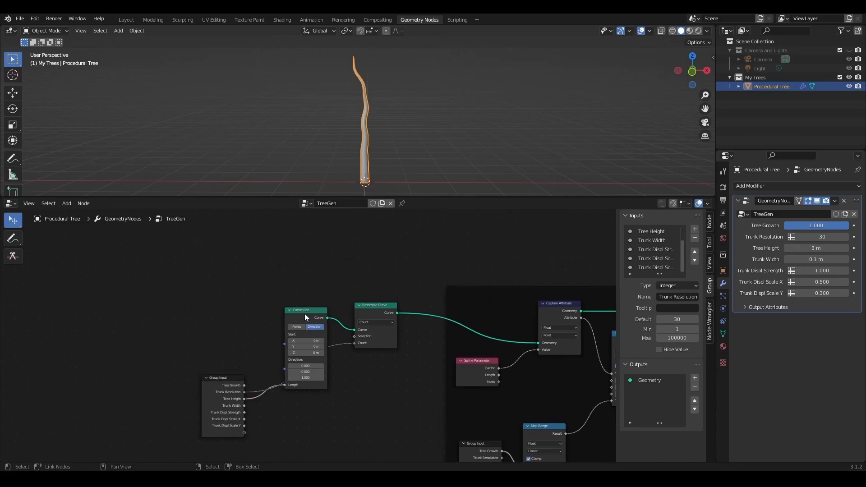
{"action": "left_click_drag", "start_coordinate": [305, 317], "coordinate": [304, 272]}
{"action": "mouse_move", "coordinate": [221, 379]}
{"action": "left_mouse_down"}
{"action": "mouse_move", "coordinate": [194, 364]}
{"action": "mouse_move", "coordinate": [215, 372]}
{"action": "left_mouse_up"}
- Review the framed trunk node tree and the Tree Growth parameter
{"action": "scroll", "coordinate": [379, 401], "scroll_direction": "down", "scroll_amount": 4}
{"action": "middle_click_drag", "start_coordinate": [386, 410], "coordinate": [155, 355]}
{"action": "scroll", "coordinate": [269, 360], "scroll_direction": "down", "scroll_amount": 1}
{"action": "scroll", "coordinate": [315, 334], "scroll_direction": "down", "scroll_amount": 4}
{"action": "middle_click_drag", "start_coordinate": [479, 262], "coordinate": [93, 277]}
{"action": "scroll", "coordinate": [364, 273], "scroll_direction": "up", "scroll_amount": 5}
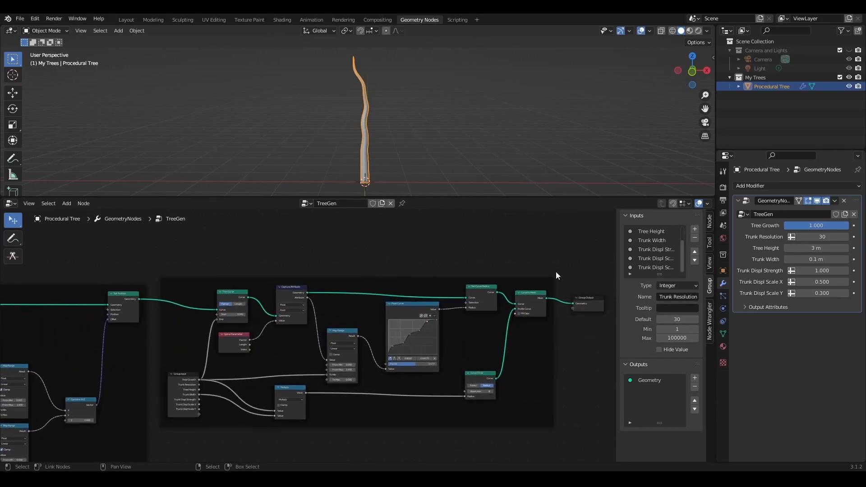
{"action": "mouse_move", "coordinate": [825, 226]}
{"action": "left_mouse_down"}
{"action": "mouse_move", "coordinate": [773, 225]}
{"action": "mouse_move", "coordinate": [825, 226]}
{"action": "left_mouse_up"}
{"action": "middle_click_drag", "start_coordinate": [446, 334], "coordinate": [499, 345]}
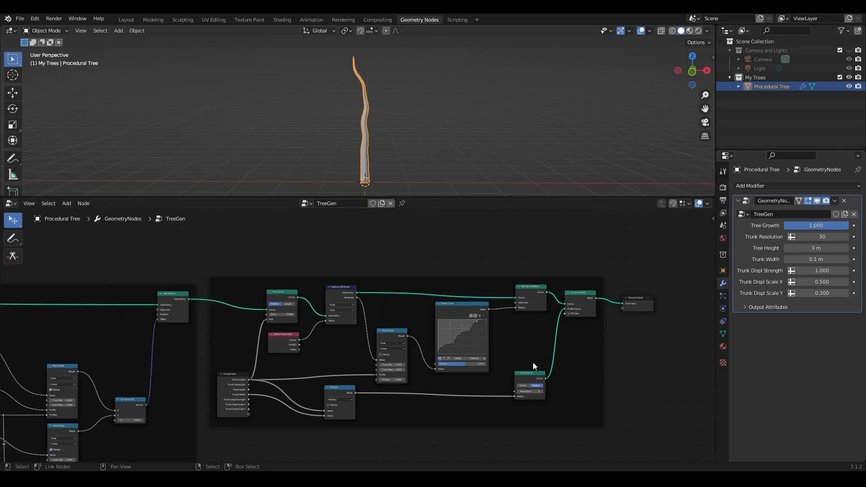
- Add an Instance on Points node in the empty space above the trunk mesh frame
{"action": "scroll", "coordinate": [533, 361], "scroll_direction": "up", "scroll_amount": 1}
{"action": "middle_click_drag", "start_coordinate": [509, 246], "coordinate": [433, 304]}
{"action": "scroll", "coordinate": [379, 334], "scroll_direction": "up", "scroll_amount": 2}
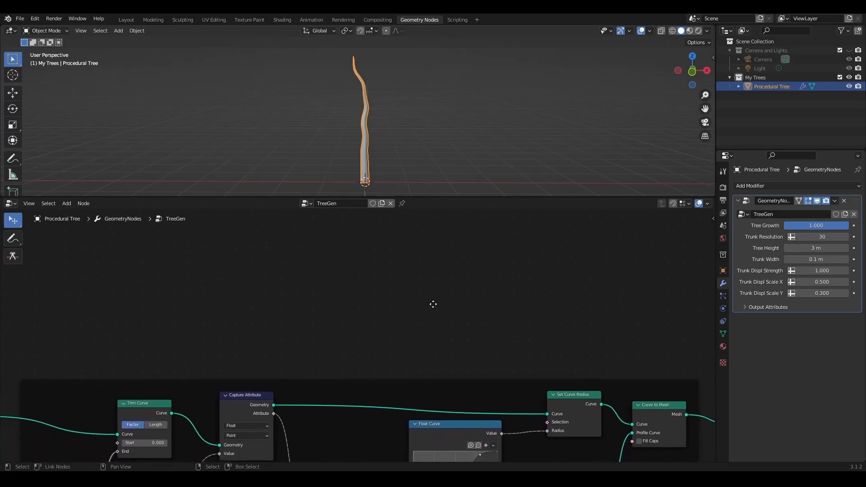
{"action": "key", "text": "shift+a"}
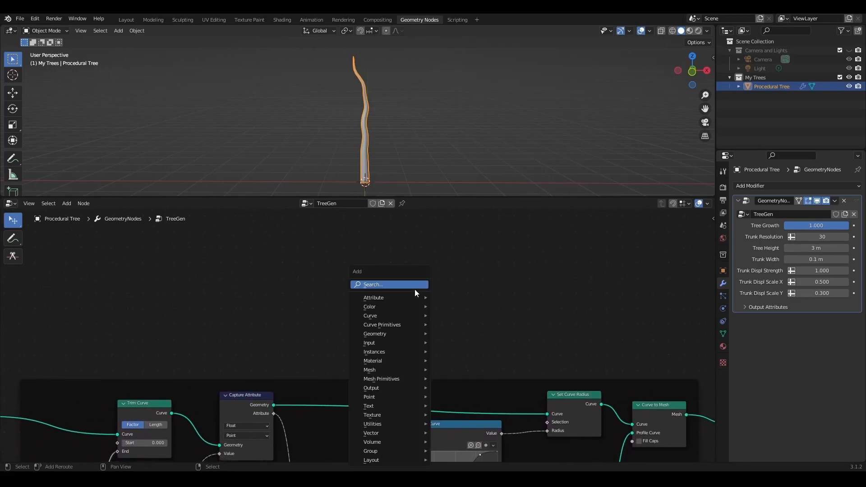
{"action": "left_click", "coordinate": [410, 285]}
{"action": "type", "text": "i"}
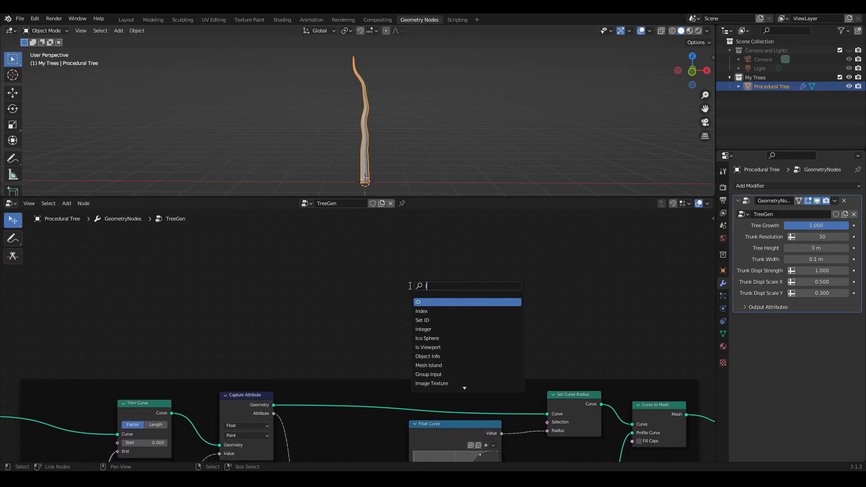
{"action": "type", "text": "nsta"}
{"action": "left_click", "coordinate": [445, 329]}
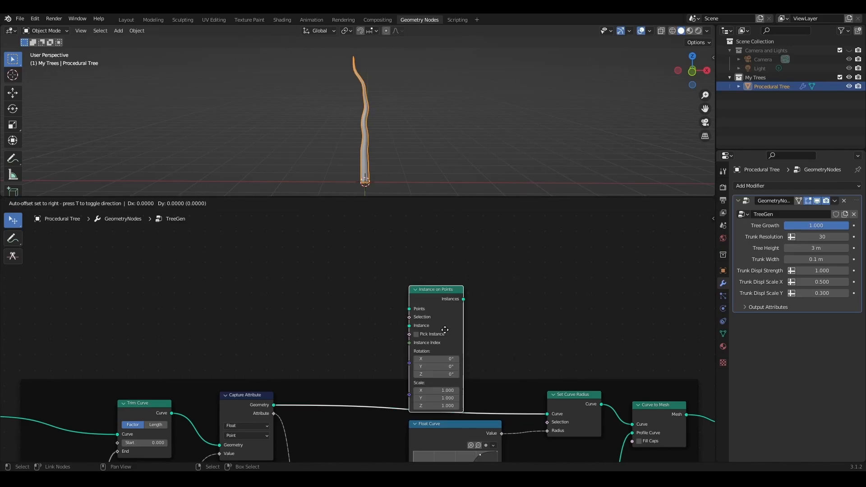
{"action": "left_click", "coordinate": [446, 261]}
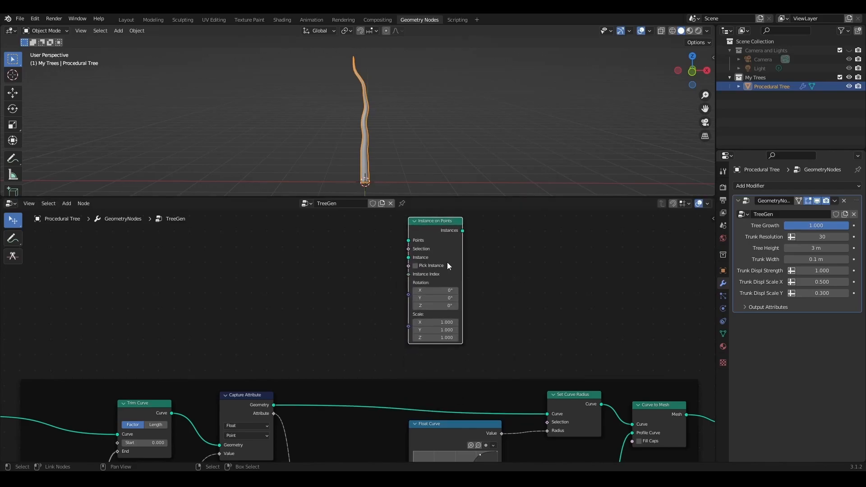
- Branch Capture Attribute's Geometry through a reroute into Instance on Points' Points, and set Trunk Resolution to 20
{"action": "scroll", "coordinate": [447, 262], "scroll_direction": "down", "scroll_amount": 1}
{"action": "middle_click_drag", "start_coordinate": [494, 293], "coordinate": [435, 320]}
{"action": "left_click_drag", "start_coordinate": [374, 264], "coordinate": [492, 254]}
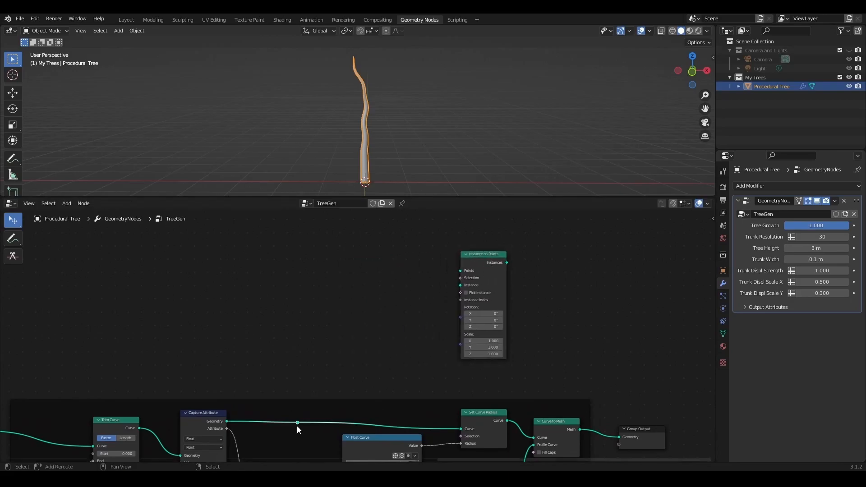
{"action": "left_click_drag", "start_coordinate": [298, 424], "coordinate": [464, 269]}
{"action": "scroll", "coordinate": [443, 314], "scroll_direction": "up", "scroll_amount": 2}
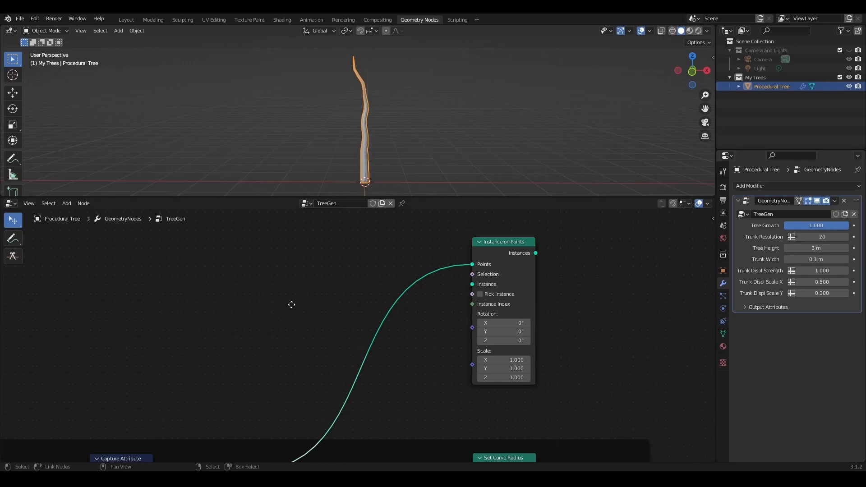
- Add a Curve Line node and connect its Curve to Instance on Points' Instance
{"action": "middle_click_drag", "start_coordinate": [286, 304], "coordinate": [434, 289]}
{"action": "key", "text": "shift+a"}
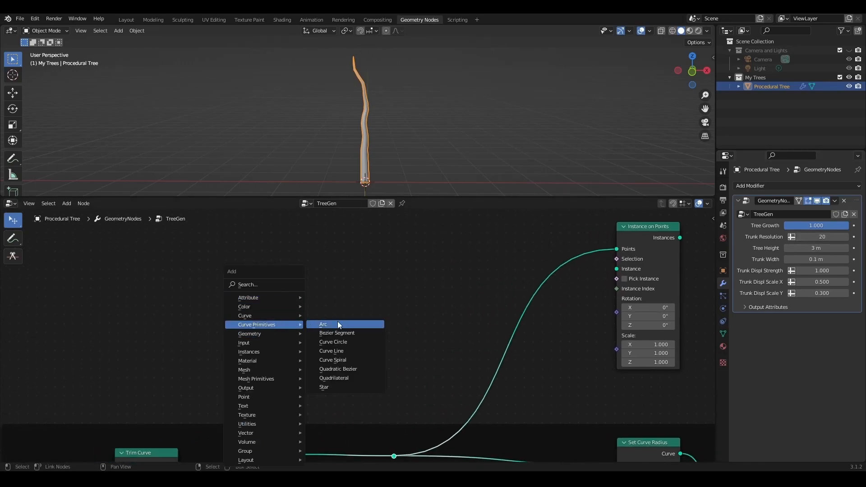
{"action": "left_click", "coordinate": [350, 351]}
{"action": "left_click", "coordinate": [305, 236]}
{"action": "left_click_drag", "start_coordinate": [373, 263], "coordinate": [617, 269]}
{"action": "left_click_drag", "start_coordinate": [350, 253], "coordinate": [318, 261]}
- Insert a reroute on the Points link and place it directly above the existing reroute
{"action": "right_click_drag", "start_coordinate": [480, 333], "coordinate": [530, 359], "text": "shift"}
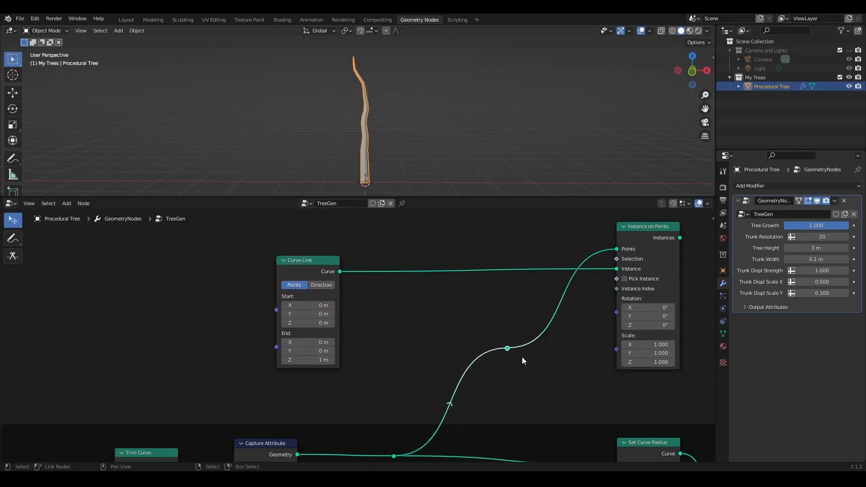
{"action": "left_click_drag", "start_coordinate": [507, 348], "coordinate": [393, 246]}
{"action": "middle_click_drag", "start_coordinate": [497, 328], "coordinate": [346, 331]}
- Move the Group Output up and away from Curve to Mesh to make room beside Instance on Points
{"action": "middle_click_drag", "start_coordinate": [388, 108], "coordinate": [343, 111]}
{"action": "scroll", "coordinate": [601, 391], "scroll_direction": "down", "scroll_amount": 1}
{"action": "scroll", "coordinate": [600, 388], "scroll_direction": "down", "scroll_amount": 3}
{"action": "middle_click_drag", "start_coordinate": [600, 384], "coordinate": [341, 312]}
{"action": "left_click_drag", "start_coordinate": [418, 387], "coordinate": [562, 252]}
{"action": "middle_click_drag", "start_coordinate": [447, 249], "coordinate": [423, 307]}
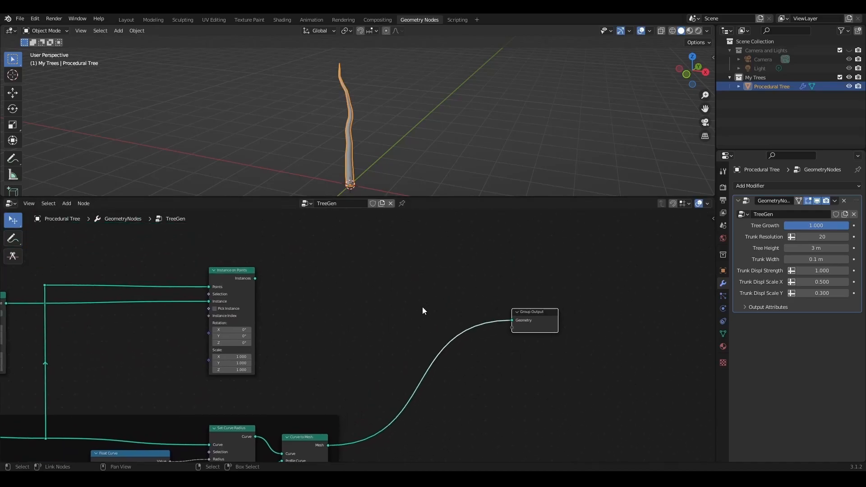
- Insert a Join Geometry node before Group Output's Geometry and connect Instance on Points' Instances to it alongside the trunk mesh
{"action": "scroll", "coordinate": [380, 297], "scroll_direction": "up", "scroll_amount": 1}
{"action": "key", "text": "shift+a"}
{"action": "left_click", "coordinate": [356, 256]}
{"action": "type", "text": "join"}
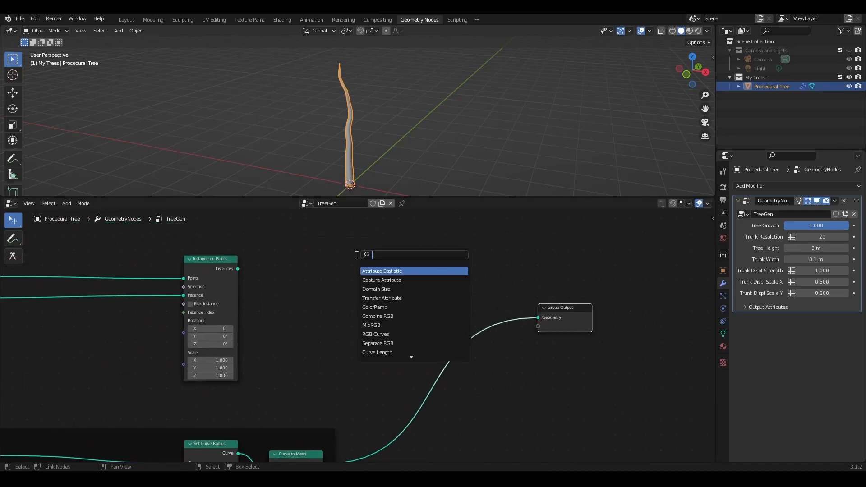
{"action": "key", "text": "Return"}
{"action": "left_click", "coordinate": [467, 350]}
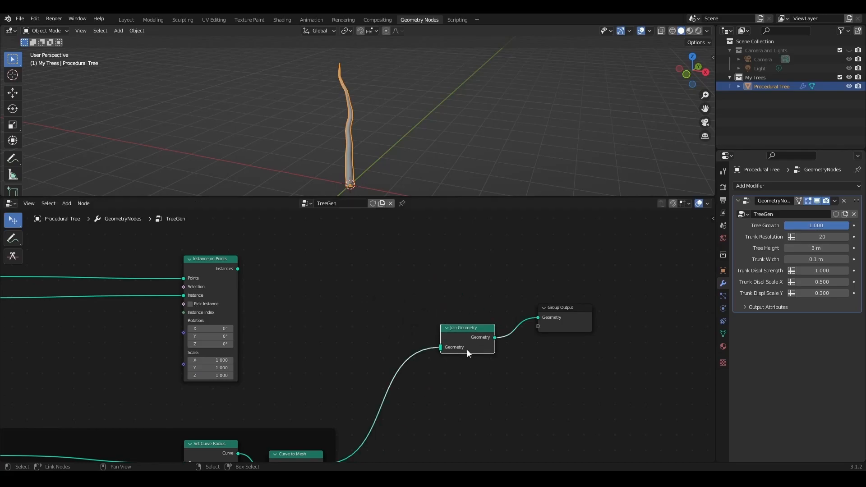
{"action": "left_click_drag", "start_coordinate": [238, 269], "coordinate": [440, 347]}
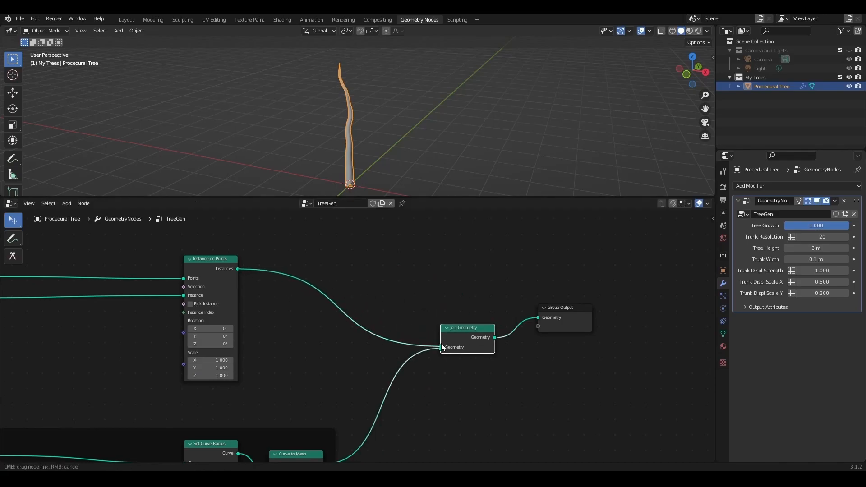
{"action": "middle_click_drag", "start_coordinate": [281, 380], "coordinate": [443, 380]}
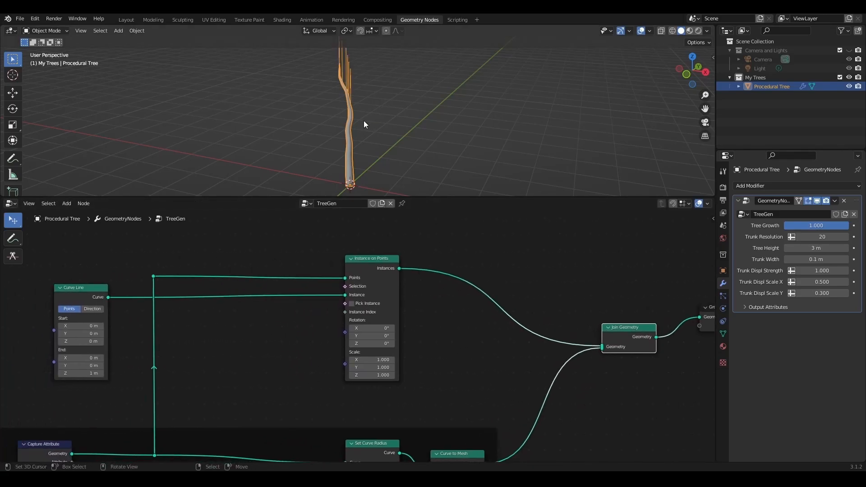
- In front view, set Instance on Points' Y rotation to 90° so the branch lines point sideways
{"action": "key", "text": "KP_1"}
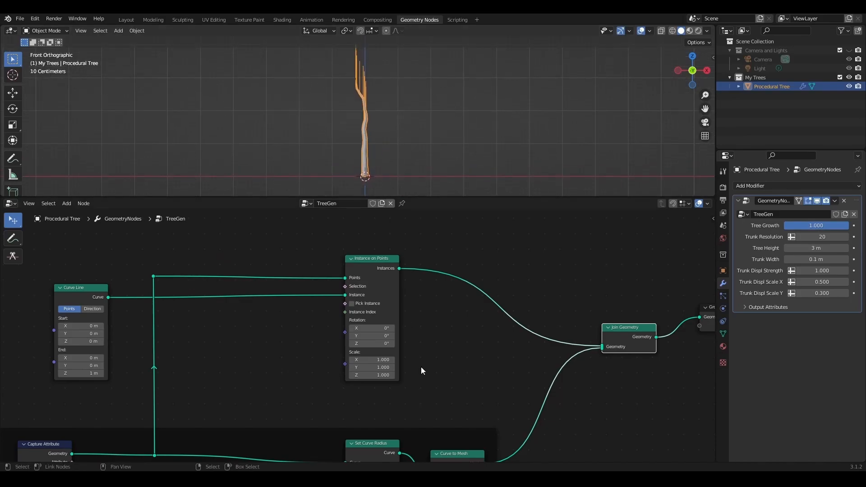
{"action": "scroll", "coordinate": [357, 336], "scroll_direction": "up", "scroll_amount": 2}
{"action": "left_click_drag", "start_coordinate": [357, 336], "coordinate": [385, 335]}
{"action": "left_click", "coordinate": [383, 335]}
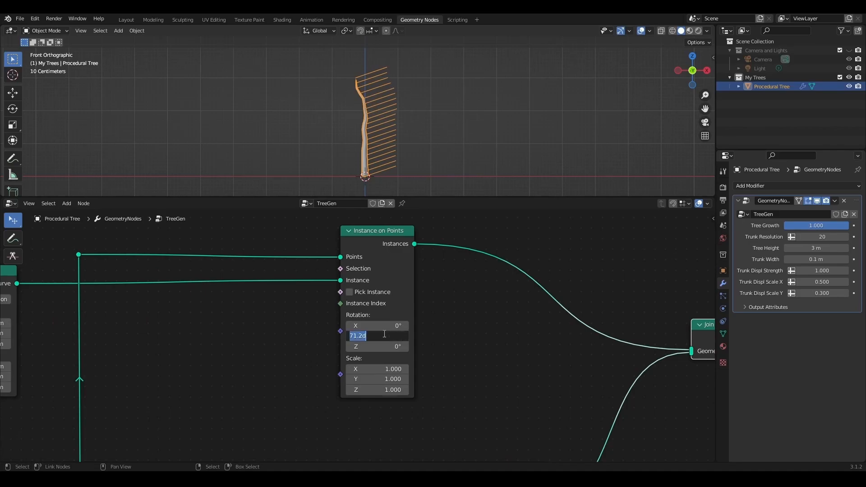
{"action": "key", "text": "Return"}
{"action": "scroll", "coordinate": [439, 312], "scroll_direction": "down", "scroll_amount": 3}
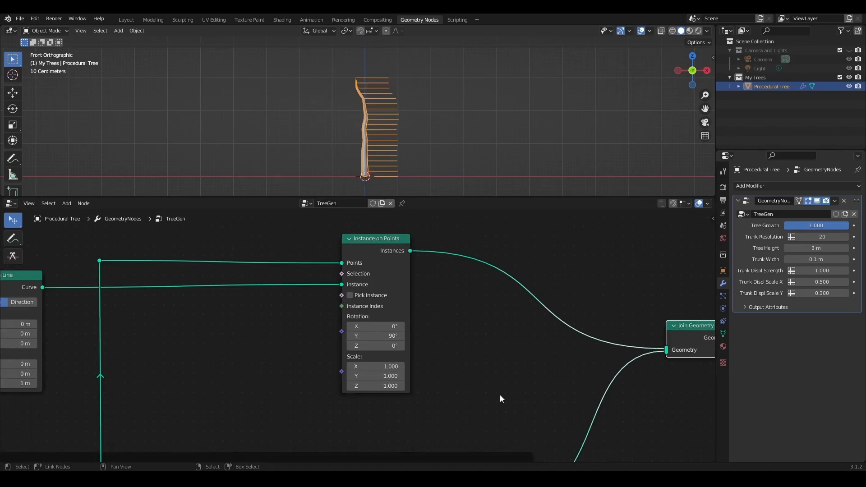
- Bypass Curve to Mesh by linking Set Curve Radius' Curve output directly into Join Geometry
{"action": "middle_click_drag", "start_coordinate": [487, 395], "coordinate": [371, 338]}
{"action": "scroll", "coordinate": [290, 302], "scroll_direction": "up", "scroll_amount": 2}
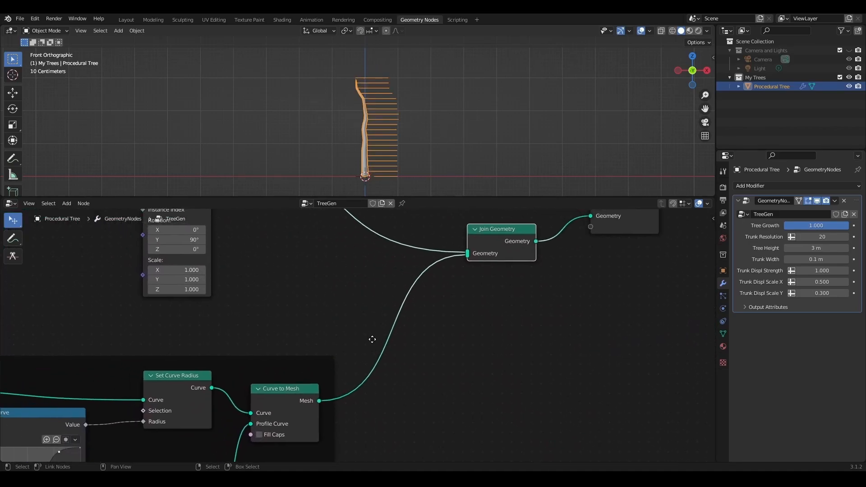
{"action": "left_click_drag", "start_coordinate": [251, 415], "coordinate": [467, 260]}
{"action": "right_click_drag", "start_coordinate": [402, 298], "coordinate": [429, 309], "text": "ctrl"}
{"action": "middle_click_drag", "start_coordinate": [418, 293], "coordinate": [594, 320]}
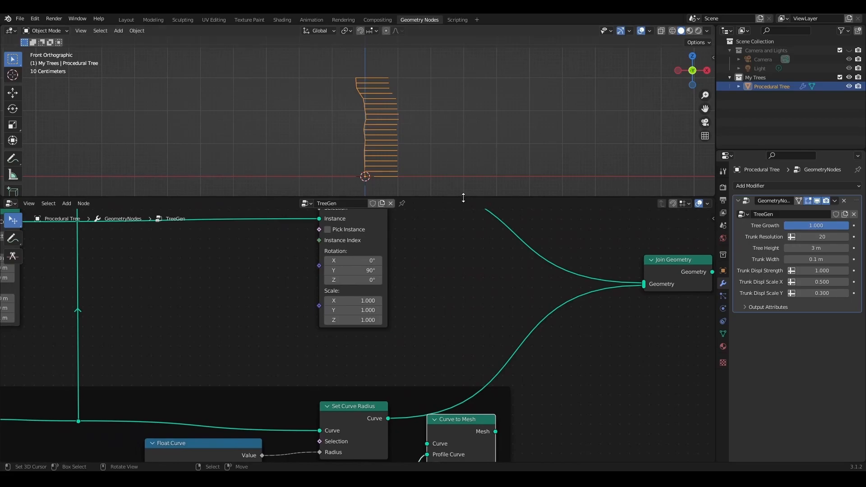
- Make the node editor slightly taller against the 3D viewport and set Trunk Resolution to 28
{"action": "left_click_drag", "start_coordinate": [464, 197], "coordinate": [463, 253]}
{"action": "scroll", "coordinate": [400, 184], "scroll_direction": "up", "scroll_amount": 3}
{"action": "scroll", "coordinate": [410, 191], "scroll_direction": "down", "scroll_amount": 1}
{"action": "middle_click_drag", "start_coordinate": [410, 191], "coordinate": [391, 162], "text": "shift"}
{"action": "left_click_drag", "start_coordinate": [435, 254], "coordinate": [435, 186]}
{"action": "middle_click_drag", "start_coordinate": [389, 270], "coordinate": [491, 337]}
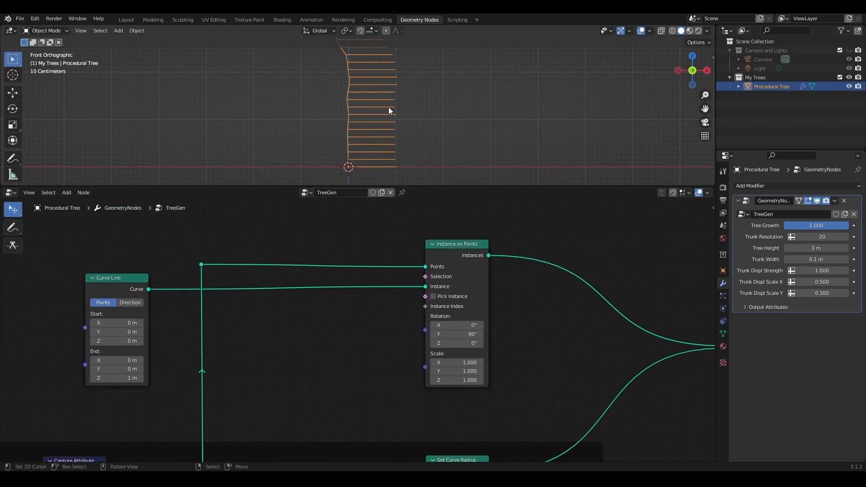
{"action": "scroll", "coordinate": [388, 107], "scroll_direction": "down", "scroll_amount": 2}
{"action": "middle_click_drag", "start_coordinate": [329, 348], "coordinate": [474, 346]}
{"action": "mouse_move", "coordinate": [822, 237]}
{"action": "left_mouse_down"}
{"action": "mouse_move", "coordinate": [839, 237]}
{"action": "mouse_move", "coordinate": [832, 237]}
{"action": "left_mouse_up"}
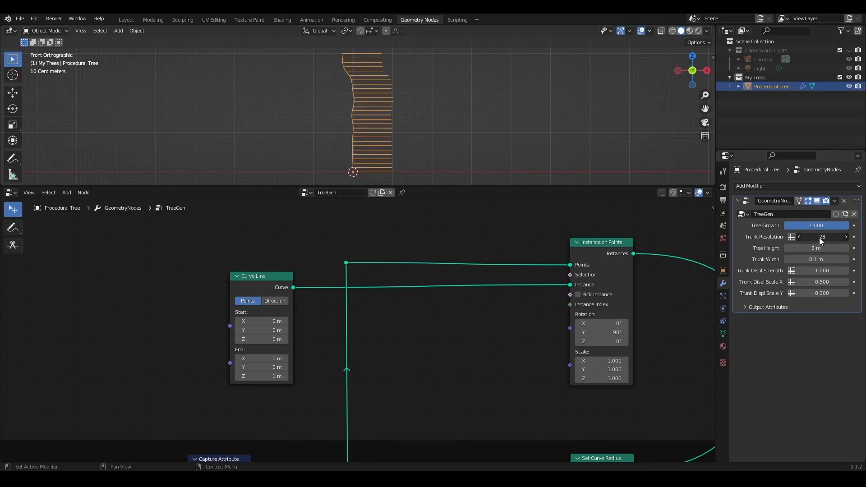
- Add a Compare node in the free space above the Instance on Points link
{"action": "middle_click_drag", "start_coordinate": [449, 325], "coordinate": [328, 425]}
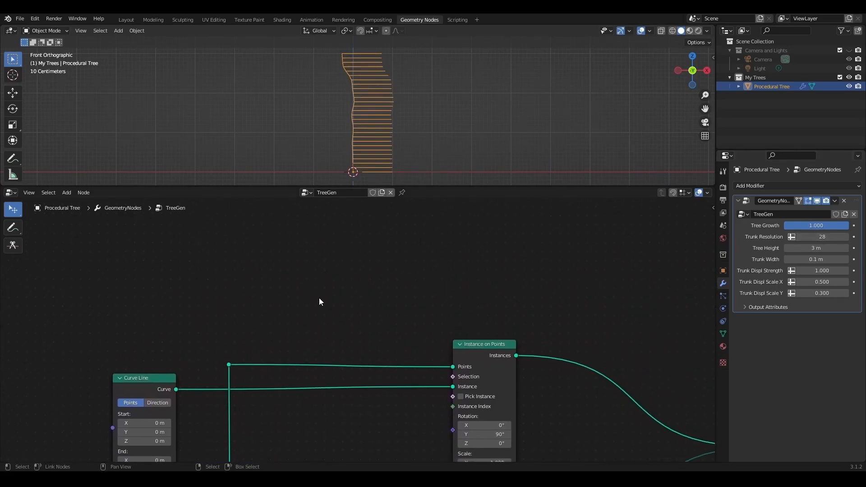
{"action": "scroll", "coordinate": [317, 288], "scroll_direction": "up", "scroll_amount": 2}
{"action": "key", "text": "shift+a"}
{"action": "left_click", "coordinate": [309, 257]}
{"action": "type", "text": "comp"}
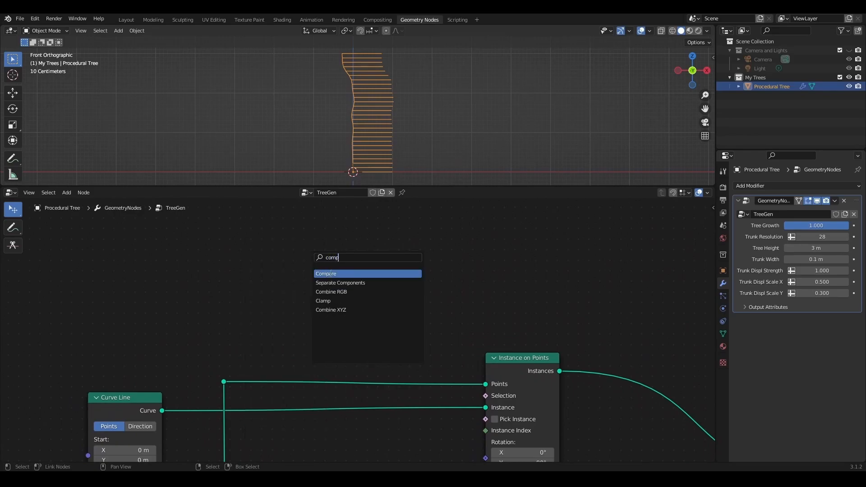
{"action": "left_click", "coordinate": [330, 274]}
{"action": "left_click", "coordinate": [342, 267]}
- Add an Index node beside the Compare node, on its input side
{"action": "key", "text": "shift+a"}
{"action": "left_click", "coordinate": [259, 264]}
{"action": "type", "text": "index"}
{"action": "left_click", "coordinate": [278, 279]}
{"action": "left_click", "coordinate": [207, 289]}
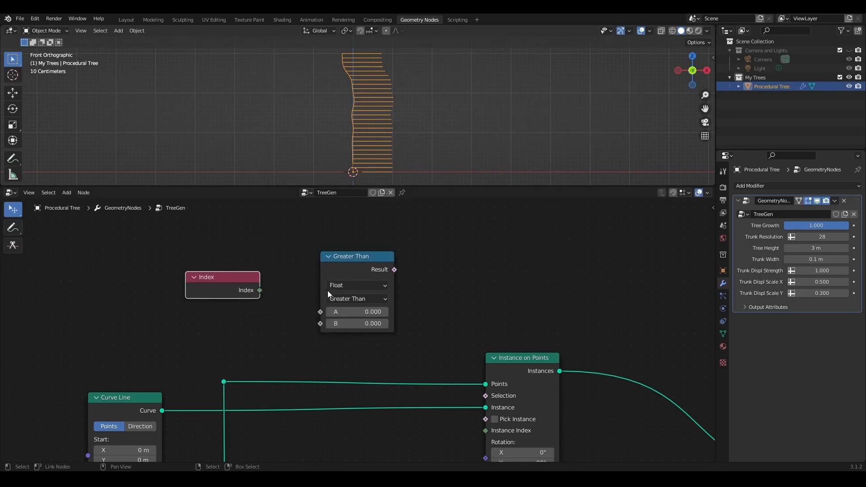
- Switch the Compare node to Integer, feed Index into A, and connect Result to Instance on Points' Selection
{"action": "left_click", "coordinate": [342, 286]}
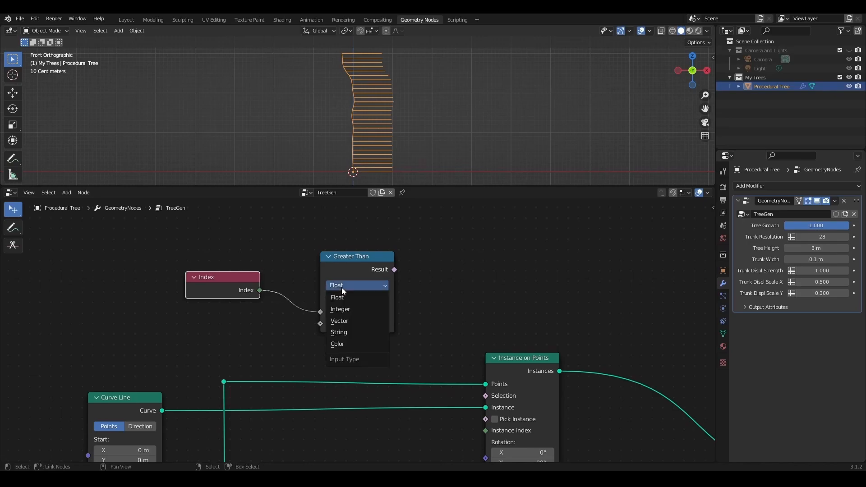
{"action": "left_click", "coordinate": [342, 297]}
{"action": "left_click_drag", "start_coordinate": [260, 291], "coordinate": [320, 312]}
{"action": "left_click_drag", "start_coordinate": [394, 269], "coordinate": [487, 396]}
- Set Trunk Resolution to 42 and the Greater Than node's B threshold to 10
{"action": "middle_click_drag", "start_coordinate": [379, 301], "coordinate": [417, 335]}
{"action": "left_click", "coordinate": [397, 356]}
{"action": "type", "text": "21"}
{"action": "key", "text": "Return"}
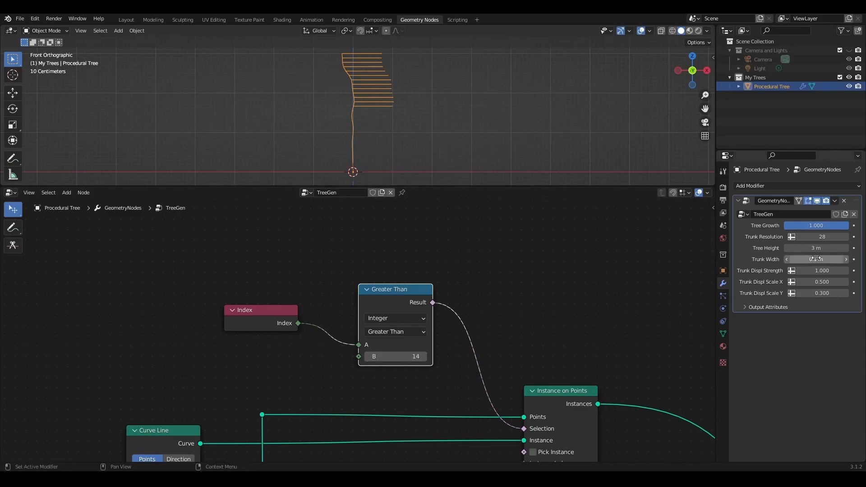
{"action": "left_click_drag", "start_coordinate": [822, 237], "coordinate": [847, 237]}
{"action": "left_click_drag", "start_coordinate": [397, 356], "coordinate": [386, 357]}
- Duplicate the Greater Than node above the original and set the copy's operation to Less Than or Equal
{"action": "scroll", "coordinate": [460, 271], "scroll_direction": "up", "scroll_amount": 2}
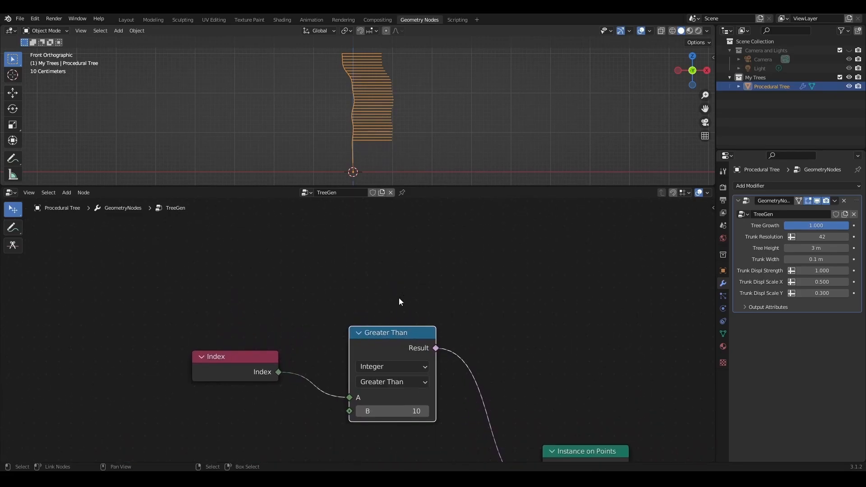
{"action": "key", "text": "shift+d"}
{"action": "left_click", "coordinate": [405, 247]}
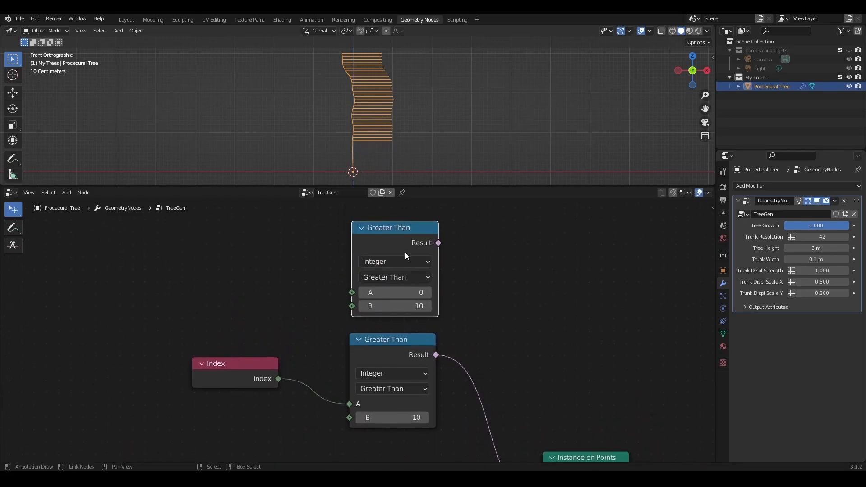
{"action": "left_click", "coordinate": [403, 277]}
{"action": "left_click", "coordinate": [403, 305]}
- Connect Index to the Less Than or Equal node's A, link its Result to Selection, and set B to 26
{"action": "left_click_drag", "start_coordinate": [278, 379], "coordinate": [361, 291]}
{"action": "left_click_drag", "start_coordinate": [437, 243], "coordinate": [544, 381]}
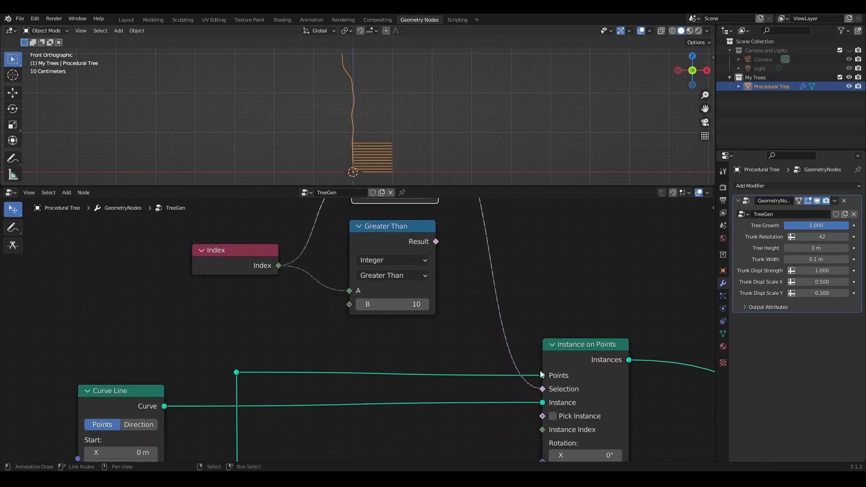
{"action": "middle_click_drag", "start_coordinate": [470, 271], "coordinate": [467, 387]}
{"action": "left_click_drag", "start_coordinate": [400, 310], "coordinate": [413, 310]}
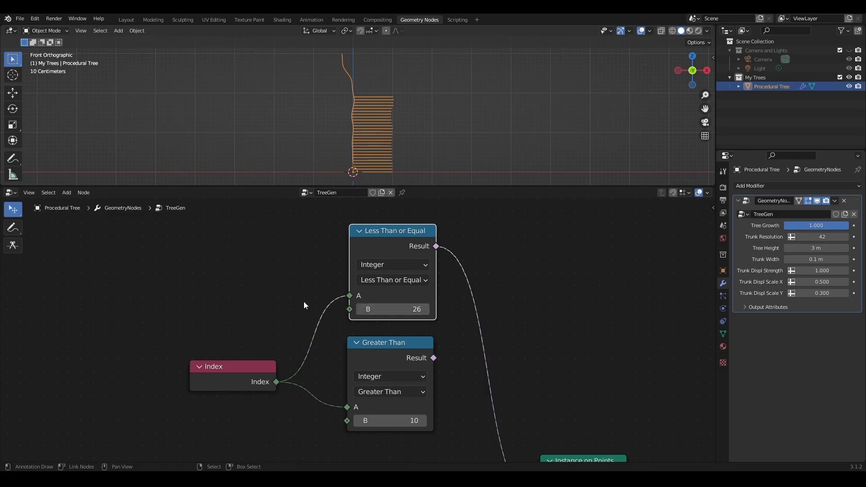
- Add a Spline Length node in the free space above and before the Index node
{"action": "scroll", "coordinate": [267, 293], "scroll_direction": "down", "scroll_amount": 2}
{"action": "middle_click_drag", "start_coordinate": [266, 294], "coordinate": [386, 309]}
{"action": "scroll", "coordinate": [272, 276], "scroll_direction": "up", "scroll_amount": 1}
{"action": "key", "text": "shift+a"}
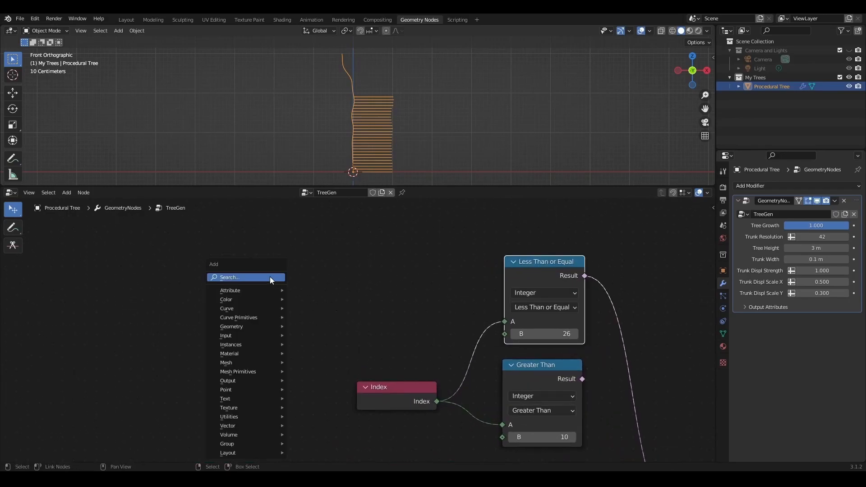
{"action": "type", "text": "spl"}
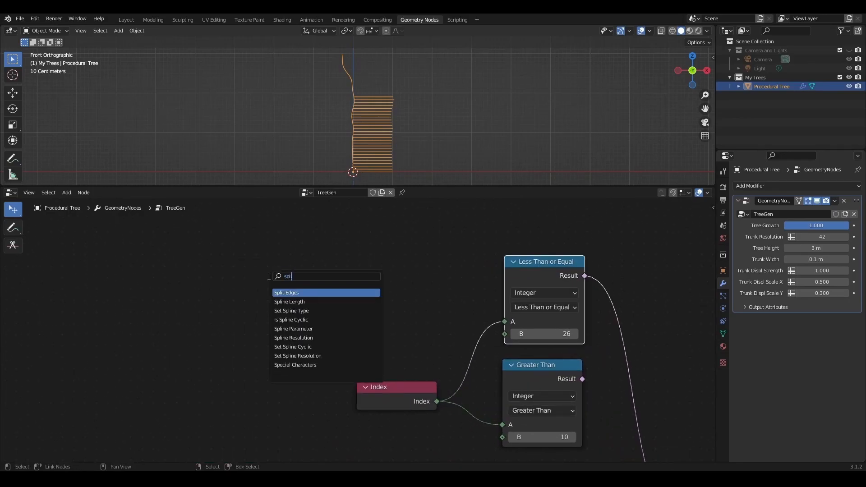
{"action": "key", "text": "Down"}
{"action": "key", "text": "Return"}
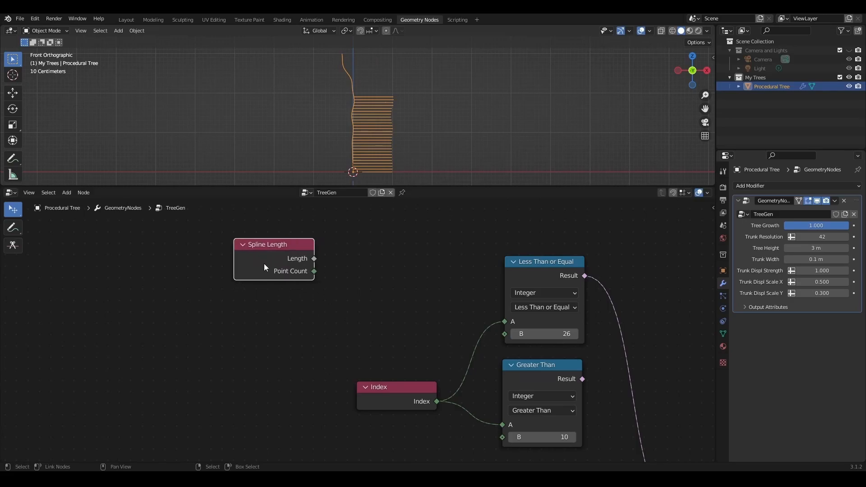
- Add an Integer node directly below the Spline Length node
{"action": "key", "text": "shift+a"}
{"action": "type", "text": "i"}
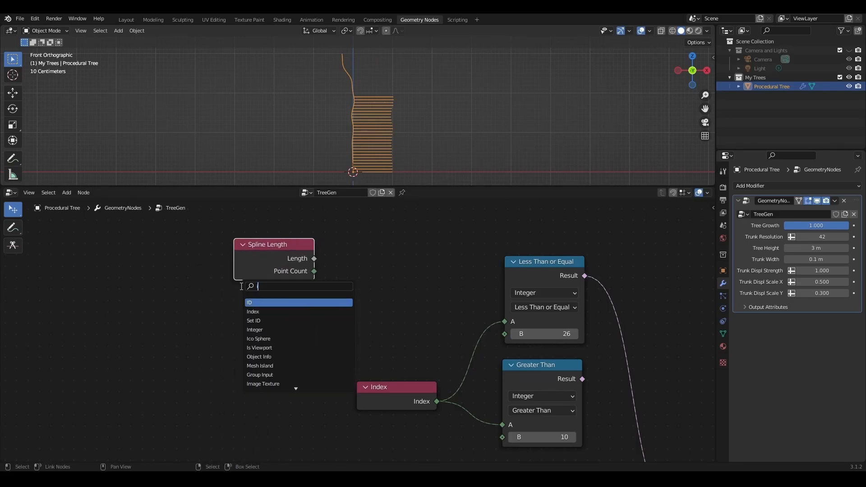
{"action": "type", "text": "nte"}
{"action": "key", "text": "Return"}
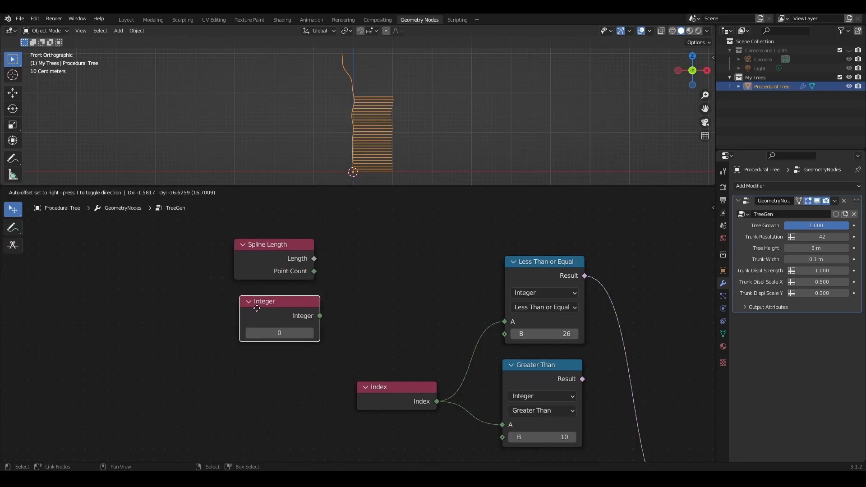
{"action": "left_click", "coordinate": [252, 309]}
- Add a Math node set to Subtract, with Spline Length's Point Count as first value and the Integer as second
{"action": "key", "text": "shift+a"}
{"action": "type", "text": "ma"}
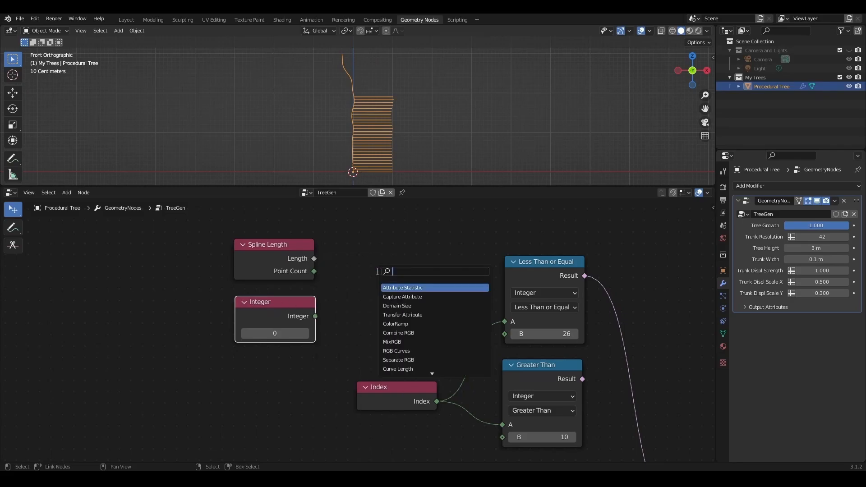
{"action": "type", "text": "th"}
{"action": "key", "text": "Return"}
{"action": "left_click", "coordinate": [326, 247]}
{"action": "left_click_drag", "start_coordinate": [315, 271], "coordinate": [354, 318]}
{"action": "left_click", "coordinate": [377, 277]}
{"action": "left_click", "coordinate": [377, 320]}
- Set the Integer to 26 and connect Subtract's Value to the Less Than or Equal node's B
{"action": "left_click", "coordinate": [270, 333]}
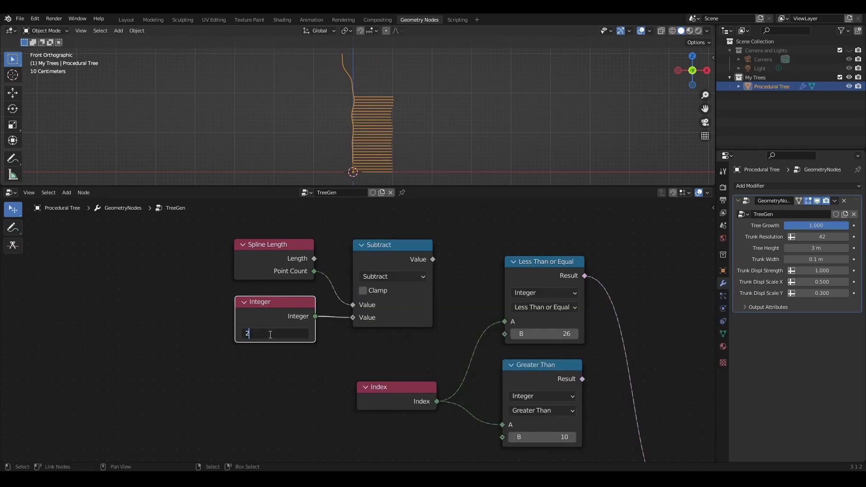
{"action": "key", "text": "Return"}
{"action": "left_click_drag", "start_coordinate": [432, 260], "coordinate": [474, 306]}
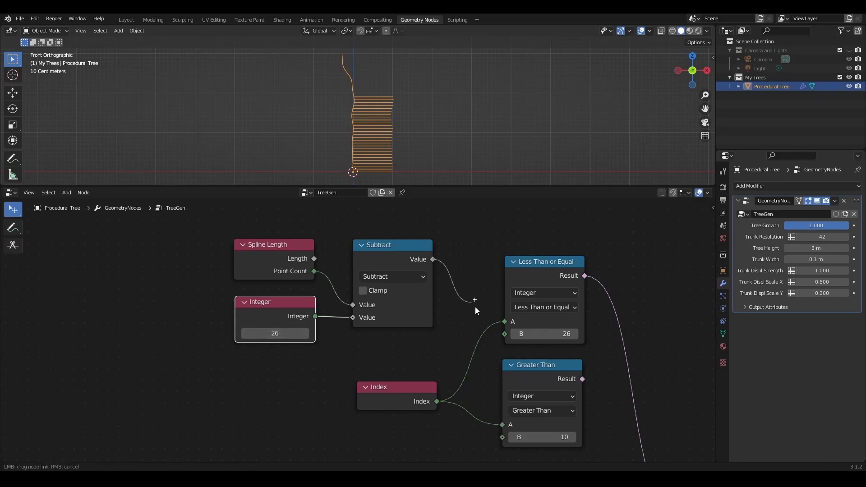
{"action": "left_click_drag", "start_coordinate": [504, 335], "coordinate": [504, 336]}
- Set the Integer node subtracted from the point count to 8
{"action": "scroll", "coordinate": [465, 315], "scroll_direction": "down", "scroll_amount": 1}
{"action": "middle_click_drag", "start_coordinate": [459, 320], "coordinate": [313, 341]}
{"action": "mouse_move", "coordinate": [175, 341]}
{"action": "left_mouse_down"}
{"action": "mouse_move", "coordinate": [135, 341]}
{"action": "mouse_move", "coordinate": [178, 341]}
{"action": "left_mouse_up"}
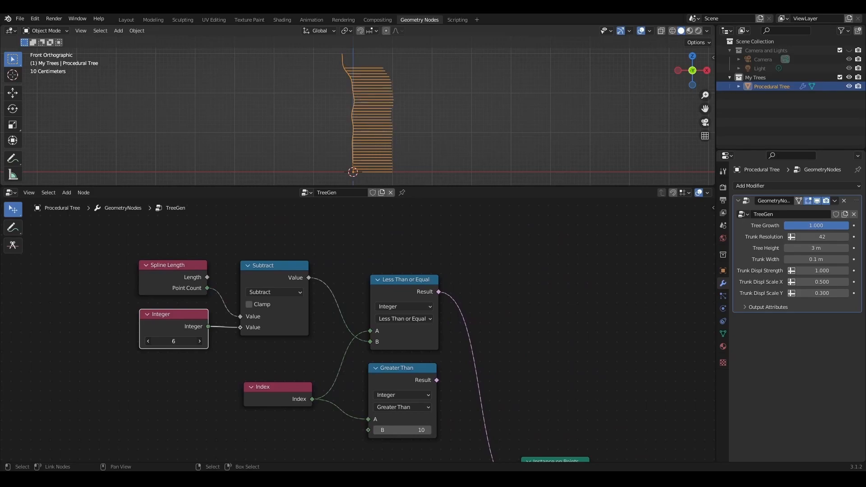
{"action": "left_click_drag", "start_coordinate": [168, 343], "coordinate": [134, 343]}
- Move the Spline Length, Integer, Subtract, Index and both Compare nodes horizontally away from Instance on Points to free space
{"action": "scroll", "coordinate": [566, 349], "scroll_direction": "down", "scroll_amount": 1}
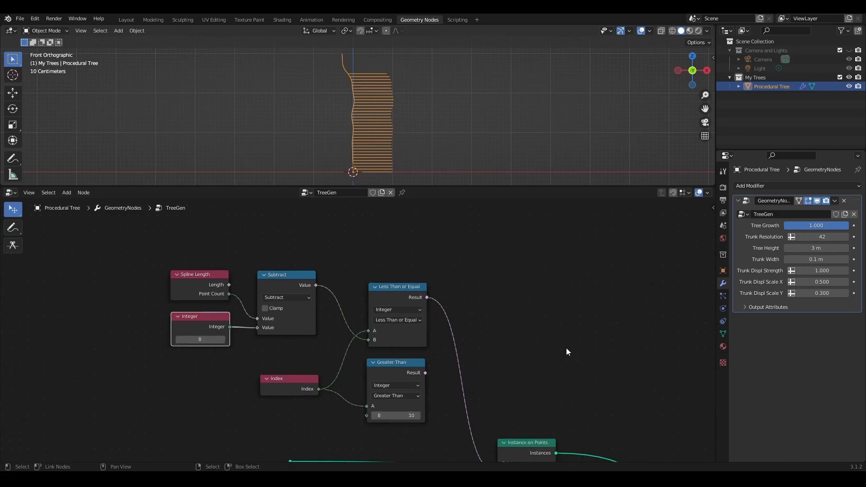
{"action": "left_click_drag", "start_coordinate": [446, 251], "coordinate": [186, 409]}
{"action": "key", "text": "g"}
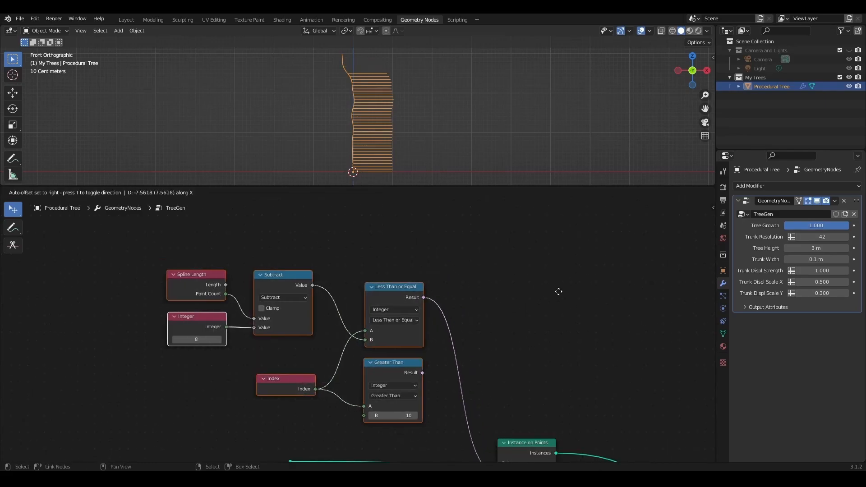
{"action": "left_click", "coordinate": [474, 291]}
- Duplicate the Subtract node to the far side of the Compare nodes and set its operation to Multiply
{"action": "scroll", "coordinate": [423, 371], "scroll_direction": "up", "scroll_amount": 1}
{"action": "left_click", "coordinate": [153, 264]}
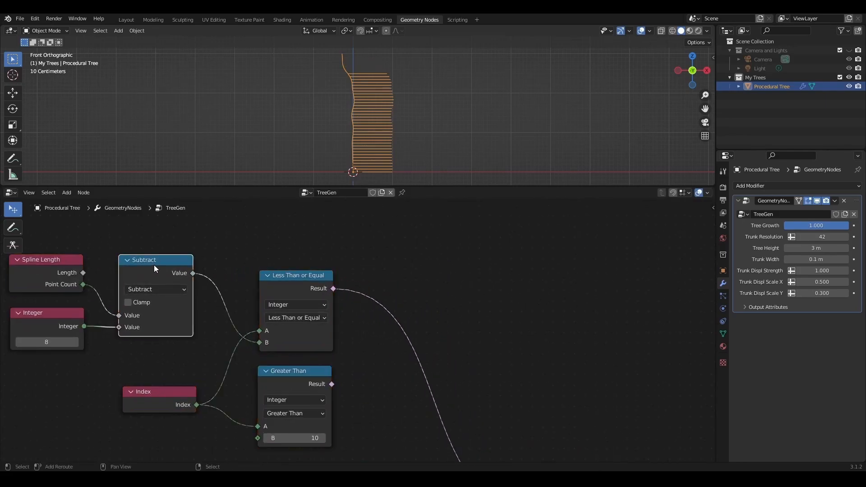
{"action": "key", "text": "shift+d"}
{"action": "left_click", "coordinate": [486, 275]}
{"action": "left_click", "coordinate": [485, 278]}
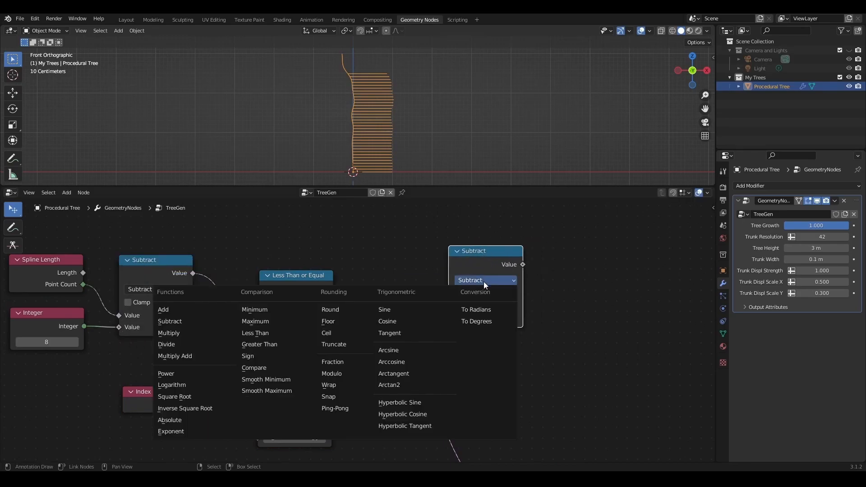
{"action": "left_click", "coordinate": [171, 334]}
- Insert Multiply on the Selection link after Less Than or Equal and connect Greater Than's Result to its second value
{"action": "left_click_drag", "start_coordinate": [498, 260], "coordinate": [437, 328]}
{"action": "middle_click_drag", "start_coordinate": [566, 361], "coordinate": [571, 289]}
{"action": "left_click_drag", "start_coordinate": [339, 311], "coordinate": [399, 311]}
{"action": "left_click_drag", "start_coordinate": [427, 272], "coordinate": [429, 267]}
- Set the subtracted Integer to 4 and the Greater Than node's B to 13 to limit the branch range
{"action": "mouse_move", "coordinate": [55, 269]}
{"action": "left_mouse_down"}
{"action": "mouse_move", "coordinate": [47, 269]}
{"action": "mouse_move", "coordinate": [61, 268]}
{"action": "left_mouse_up"}
{"action": "left_click_drag", "start_coordinate": [307, 364], "coordinate": [325, 364]}
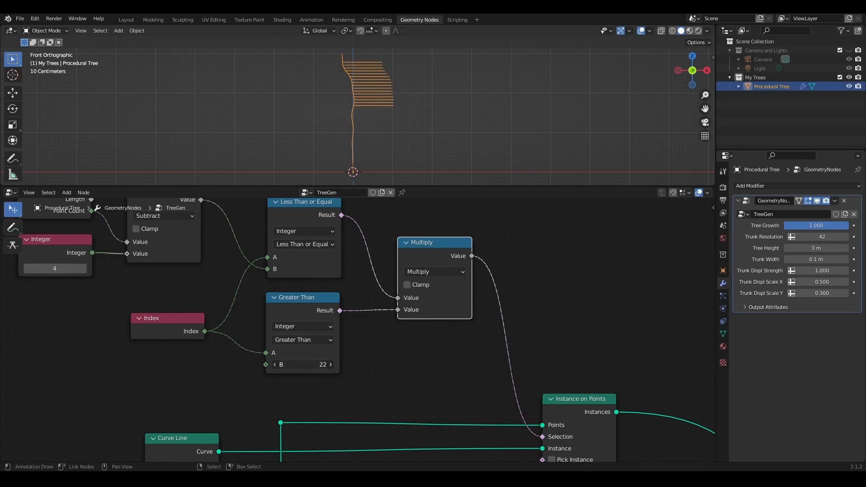
{"action": "scroll", "coordinate": [401, 347], "scroll_direction": "down", "scroll_amount": 4}
{"action": "middle_click_drag", "start_coordinate": [441, 361], "coordinate": [524, 407]}
{"action": "scroll", "coordinate": [397, 96], "scroll_direction": "up", "scroll_amount": 1}
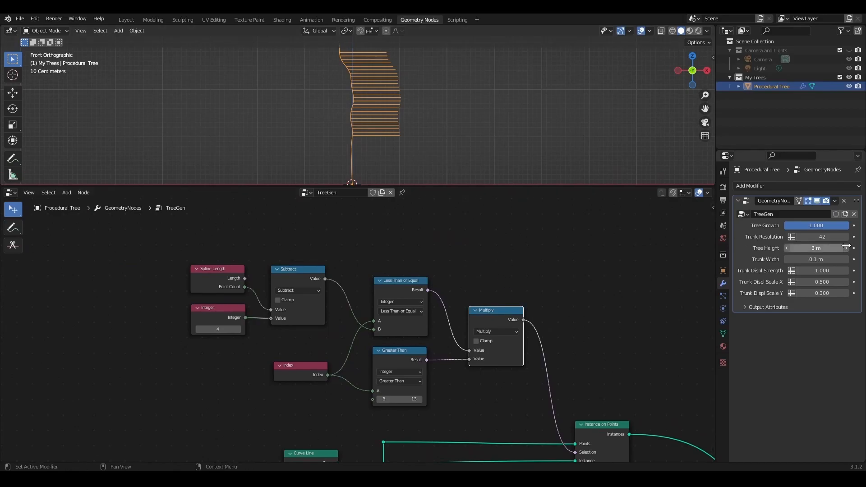
- Raise Trunk Resolution to 51 and shift the branch-selection nodes horizontally away from Instance on Points
{"action": "mouse_move", "coordinate": [816, 237]}
{"action": "left_mouse_down"}
{"action": "mouse_move", "coordinate": [839, 236]}
{"action": "mouse_move", "coordinate": [818, 237]}
{"action": "left_mouse_up"}
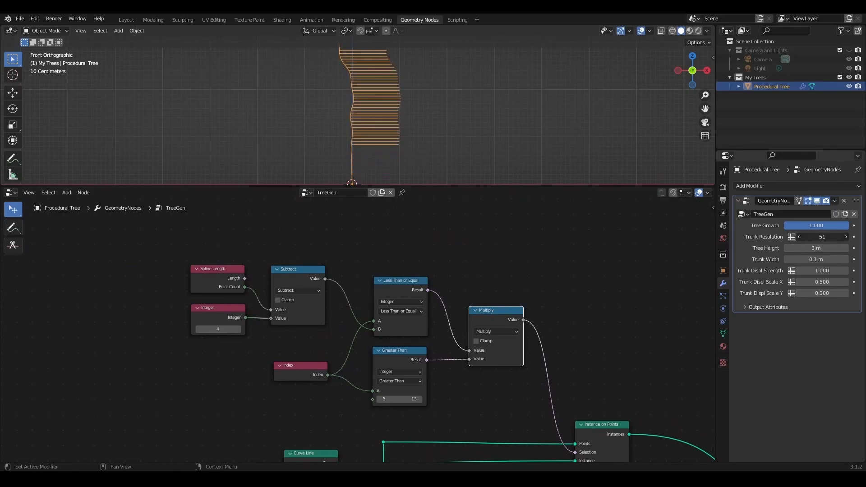
{"action": "left_click_drag", "start_coordinate": [494, 246], "coordinate": [189, 406]}
{"action": "key", "text": "g"}
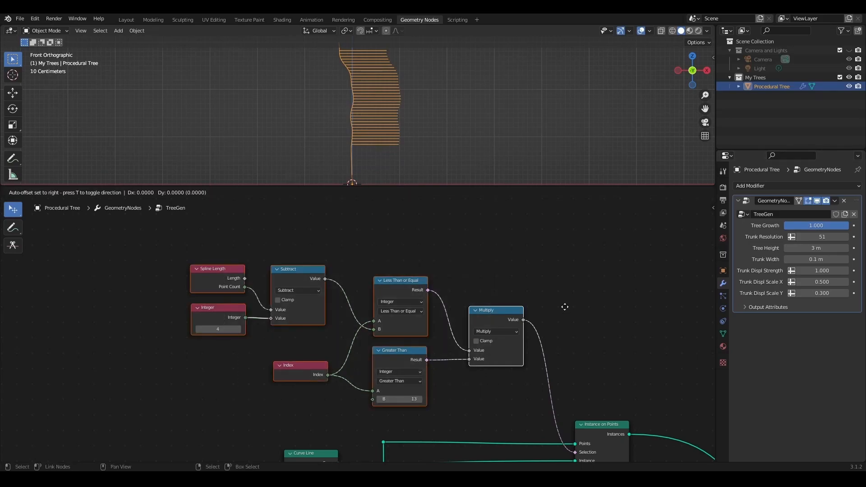
{"action": "key", "text": "x"}
{"action": "left_click", "coordinate": [447, 310]}
- Add a Random Value node above the Multiply node and set its data type to Boolean
{"action": "key", "text": "shift+a"}
{"action": "left_click", "coordinate": [432, 233]}
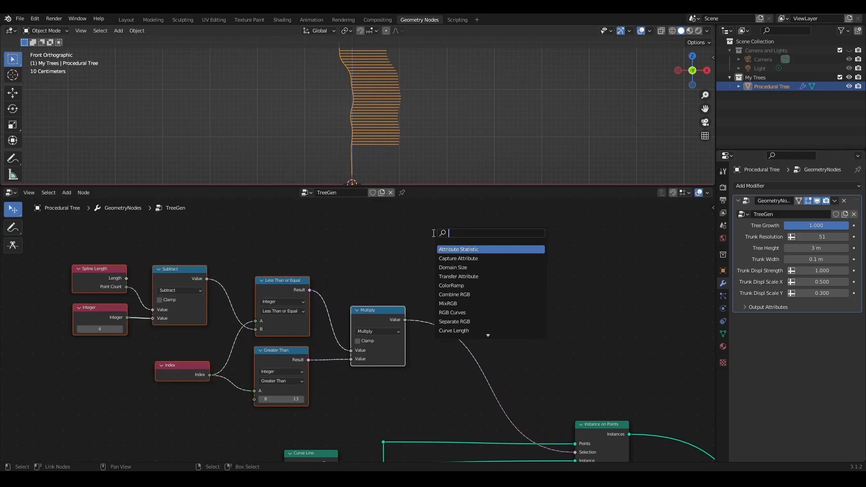
{"action": "type", "text": "ran"}
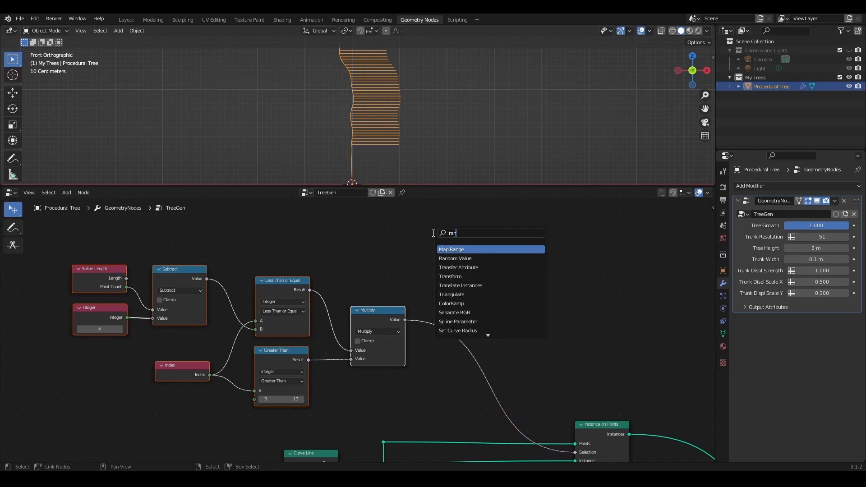
{"action": "left_click", "coordinate": [455, 258]}
{"action": "left_click", "coordinate": [417, 250]}
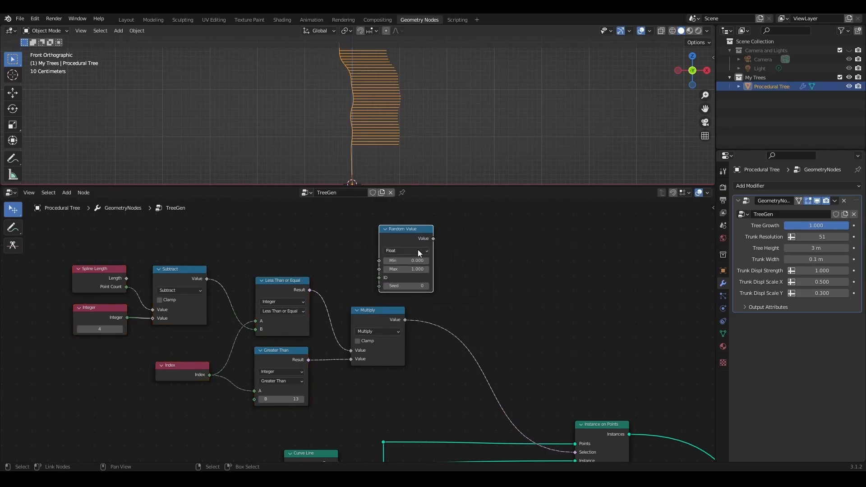
{"action": "scroll", "coordinate": [425, 245], "scroll_direction": "up", "scroll_amount": 2}
{"action": "left_click", "coordinate": [431, 233]}
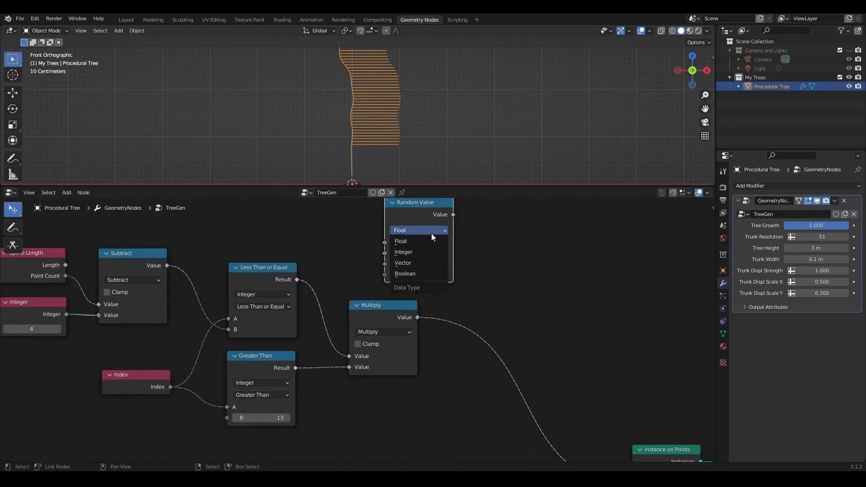
{"action": "left_click", "coordinate": [413, 273]}
- Try driving Instance on Points' Selection directly from the Random Value node while varying its probability
{"action": "left_click_drag", "start_coordinate": [452, 215], "coordinate": [636, 399]}
{"action": "middle_click_drag", "start_coordinate": [449, 241], "coordinate": [446, 381]}
{"action": "scroll", "coordinate": [409, 145], "scroll_direction": "down", "scroll_amount": 1}
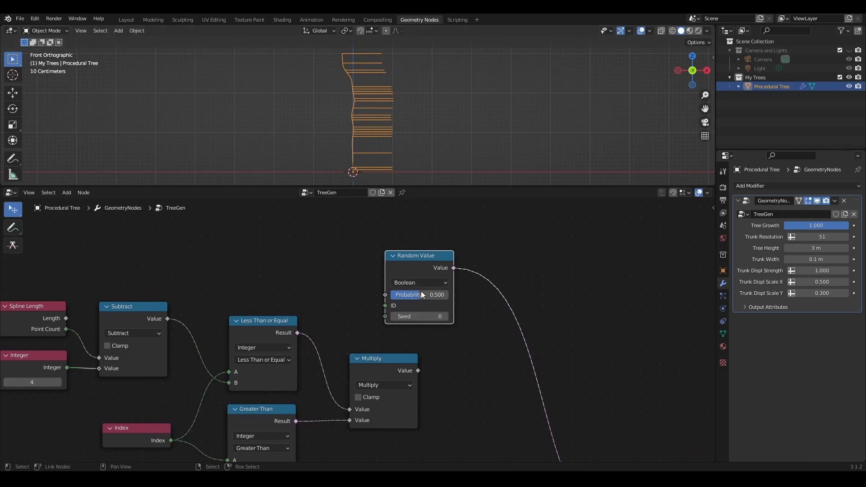
{"action": "left_click_drag", "start_coordinate": [422, 295], "coordinate": [455, 316]}
{"action": "key", "text": "ctrl+z"}
- Duplicate Multiply onto the Selection link to combine Random Value with the existing Multiply output, and reposition Random Value above the original
{"action": "left_click", "coordinate": [394, 364]}
{"action": "key", "text": "shift+d"}
{"action": "left_click", "coordinate": [536, 345]}
{"action": "left_click_drag", "start_coordinate": [418, 370], "coordinate": [431, 382]}
{"action": "left_click_drag", "start_coordinate": [504, 407], "coordinate": [498, 401]}
{"action": "left_click_drag", "start_coordinate": [507, 337], "coordinate": [485, 311]}
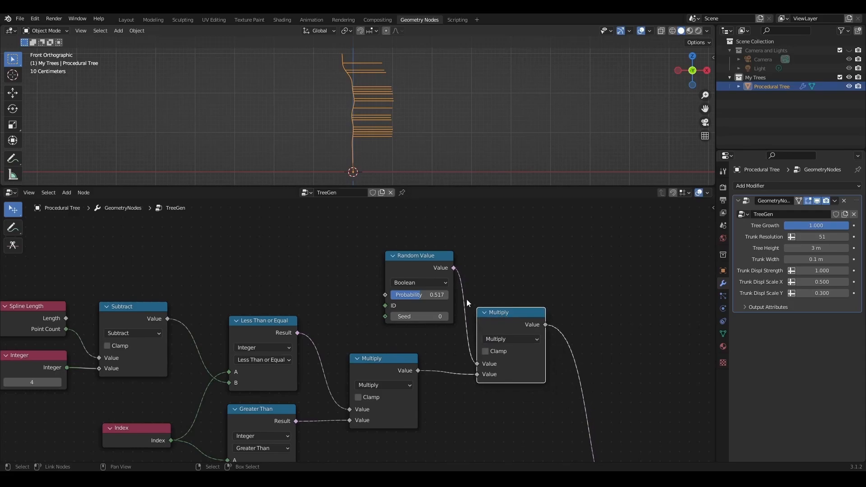
{"action": "left_click_drag", "start_coordinate": [414, 265], "coordinate": [381, 277]}
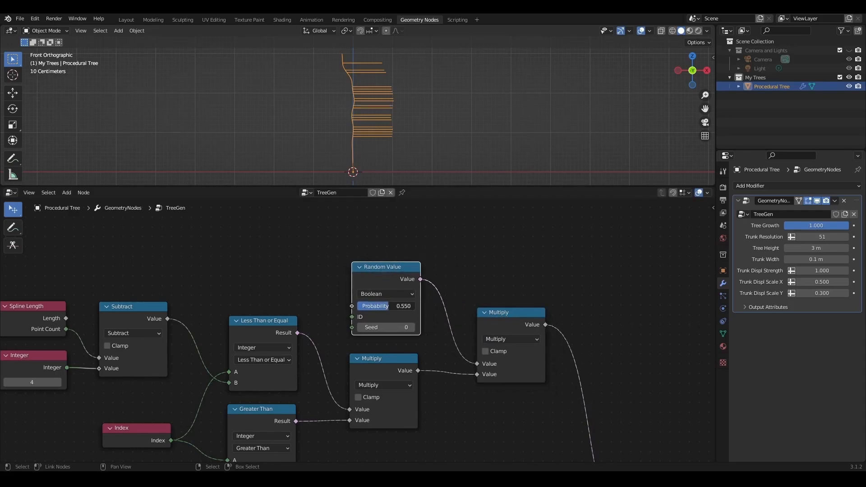
- Set Random Value's Seed to 42, Trunk Resolution to 33, the subtracted Integer to 0 and Greater Than's B to 7
{"action": "left_click_drag", "start_coordinate": [388, 307], "coordinate": [411, 327]}
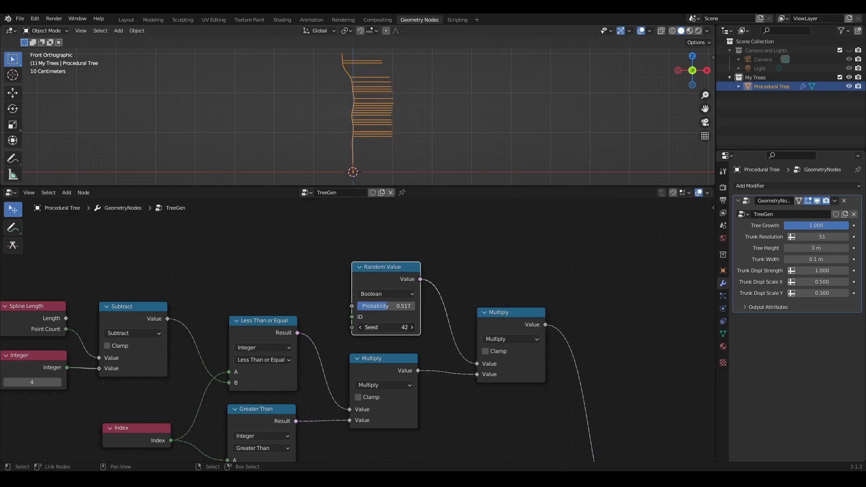
{"action": "mouse_move", "coordinate": [821, 237]}
{"action": "left_mouse_down"}
{"action": "mouse_move", "coordinate": [807, 237]}
{"action": "mouse_move", "coordinate": [817, 237]}
{"action": "left_mouse_up"}
{"action": "middle_click_drag", "start_coordinate": [45, 367], "coordinate": [221, 337]}
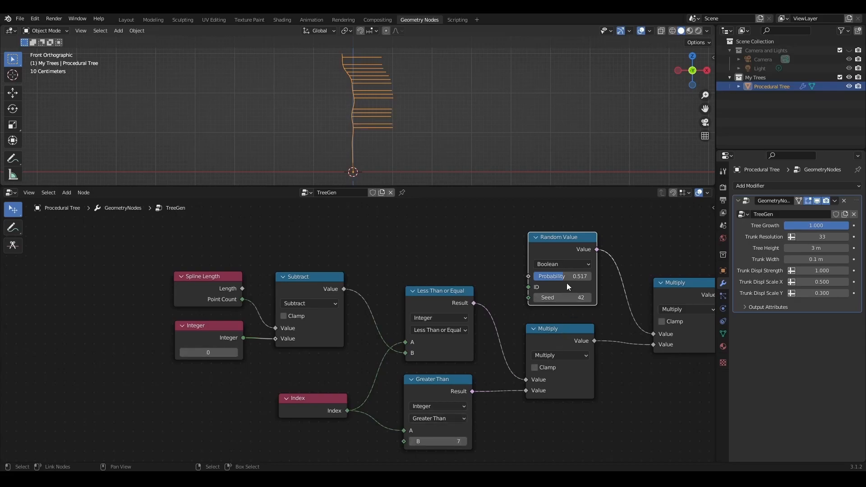
- Combine all the branch-selection nodes, from Spline Length through the final Multiply, into one node group
{"action": "scroll", "coordinate": [537, 361], "scroll_direction": "down", "scroll_amount": 7}
{"action": "middle_click_drag", "start_coordinate": [530, 376], "coordinate": [484, 381]}
{"action": "scroll", "coordinate": [510, 288], "scroll_direction": "up", "scroll_amount": 3}
{"action": "left_click_drag", "start_coordinate": [545, 231], "coordinate": [124, 407]}
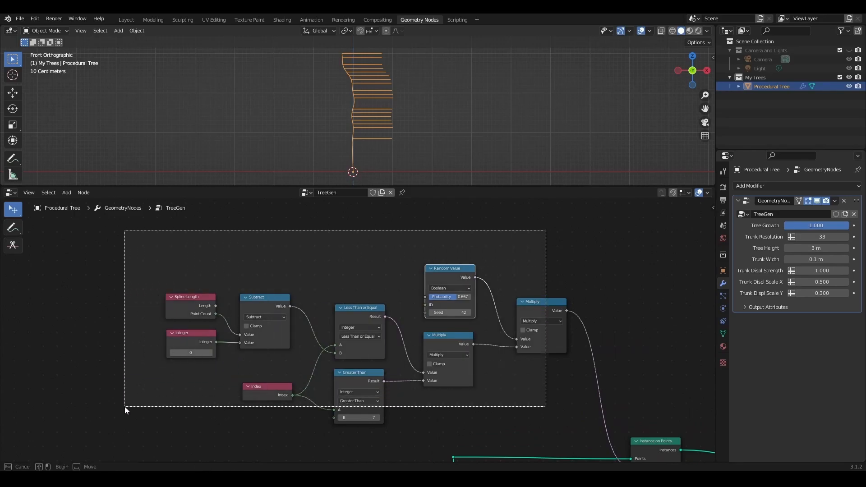
{"action": "key", "text": "ctrl+g"}
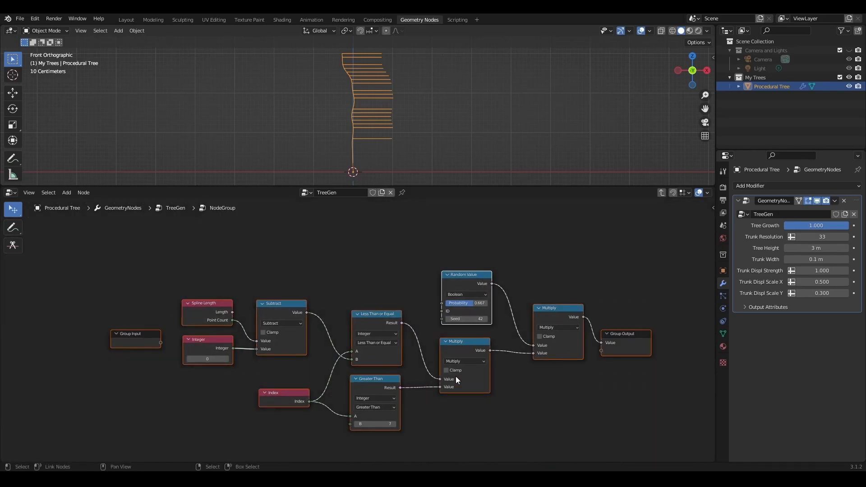
- Add two Integer inputs to the node group's interface
{"action": "scroll", "coordinate": [195, 380], "scroll_direction": "up", "scroll_amount": 1}
{"action": "middle_click_drag", "start_coordinate": [210, 379], "coordinate": [271, 371]}
{"action": "left_click", "coordinate": [138, 331]}
{"action": "key", "text": "n"}
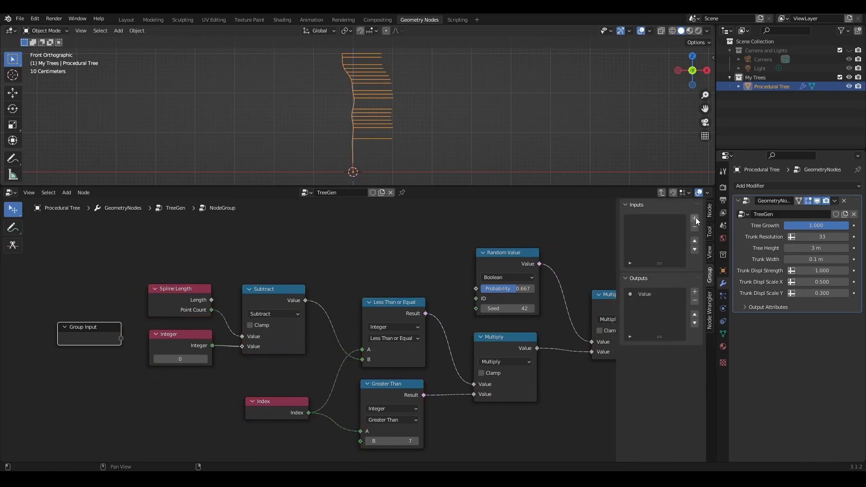
{"action": "left_click", "coordinate": [695, 219]}
{"action": "left_click", "coordinate": [681, 276]}
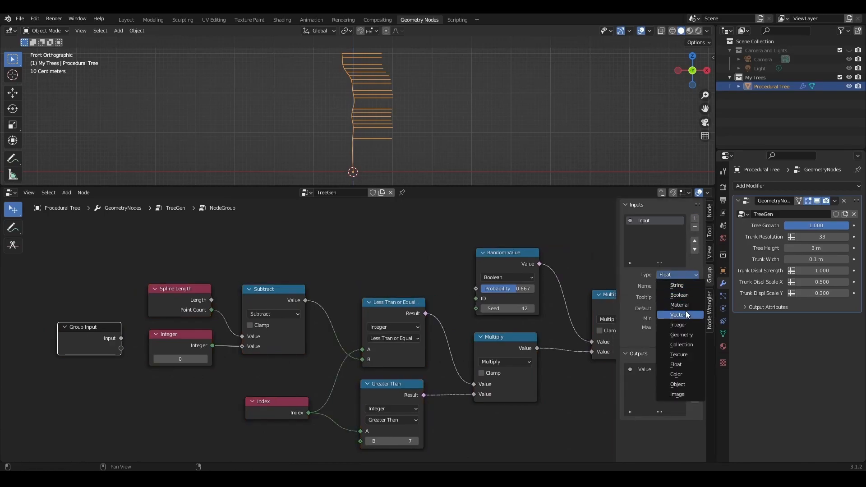
{"action": "left_click", "coordinate": [681, 325]}
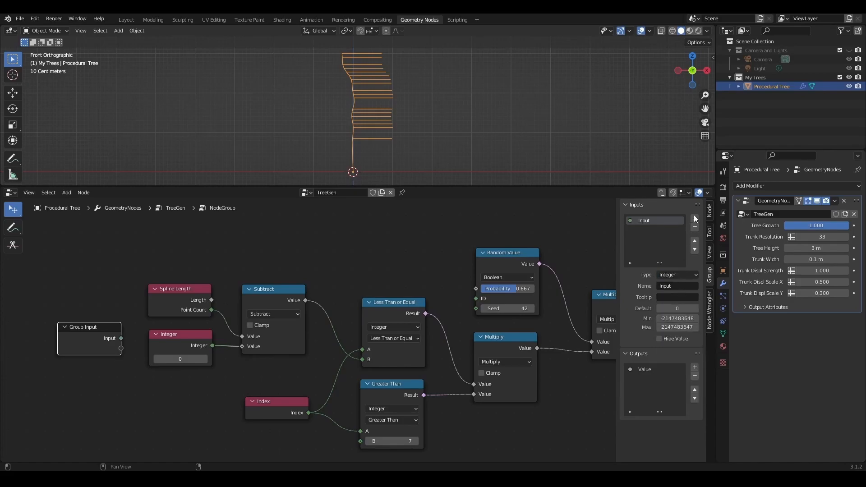
{"action": "left_click", "coordinate": [695, 220]}
- Connect the first group input to Subtract in place of the Integer node and the second to Greater Than's B through a reroute below Index
{"action": "middle_click_drag", "start_coordinate": [184, 339], "coordinate": [356, 346]}
{"action": "left_click_drag", "start_coordinate": [293, 345], "coordinate": [414, 353]}
{"action": "middle_click_drag", "start_coordinate": [429, 411], "coordinate": [392, 386]}
{"action": "left_click_drag", "start_coordinate": [469, 422], "coordinate": [144, 331]}
{"action": "right_click_drag", "start_coordinate": [310, 367], "coordinate": [314, 381], "text": "shift"}
{"action": "left_click_drag", "start_coordinate": [314, 382], "coordinate": [315, 415]}
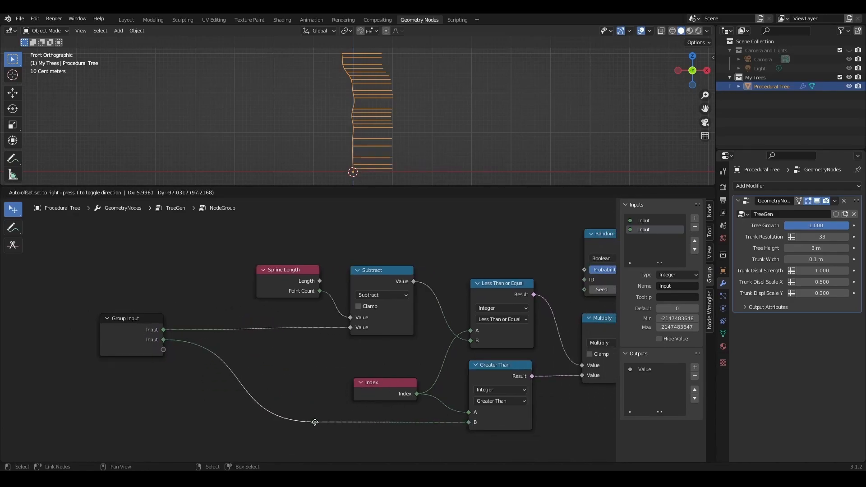
- Rename the two group inputs Trim from Top and Trim from Bottom
{"action": "scroll", "coordinate": [315, 415], "scroll_direction": "right", "scroll_amount": 5}
{"action": "scroll", "coordinate": [315, 416], "scroll_direction": "up", "scroll_amount": 2}
{"action": "double_click", "coordinate": [660, 219]}
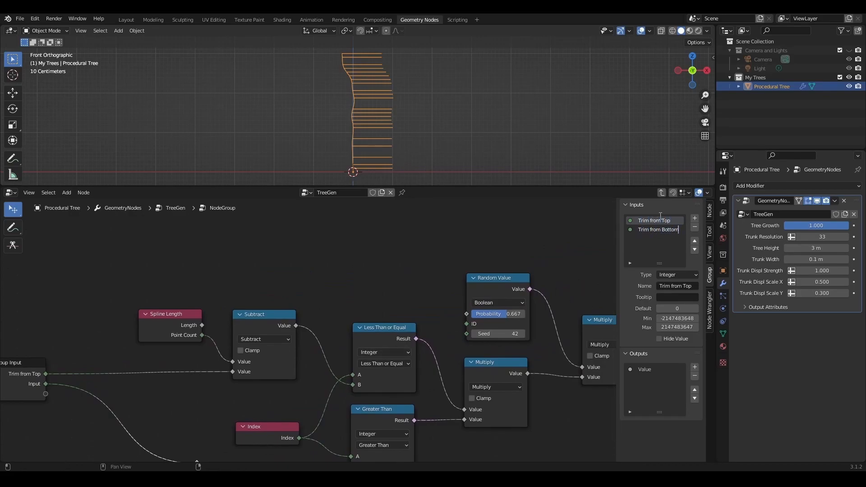
- Duplicate Group Input beside Random Value, expose its Probability and Seed as group inputs, and move Group Output up slightly
{"action": "key", "text": "shift+d"}
{"action": "left_click", "coordinate": [380, 248]}
{"action": "left_click_drag", "start_coordinate": [493, 283], "coordinate": [491, 248]}
{"action": "left_click_drag", "start_coordinate": [465, 279], "coordinate": [382, 279]}
{"action": "left_click_drag", "start_coordinate": [465, 299], "coordinate": [391, 282]}
{"action": "scroll", "coordinate": [447, 329], "scroll_direction": "down", "scroll_amount": 2}
{"action": "scroll", "coordinate": [446, 329], "scroll_direction": "down", "scroll_amount": 1}
{"action": "left_click_drag", "start_coordinate": [573, 348], "coordinate": [590, 326]}
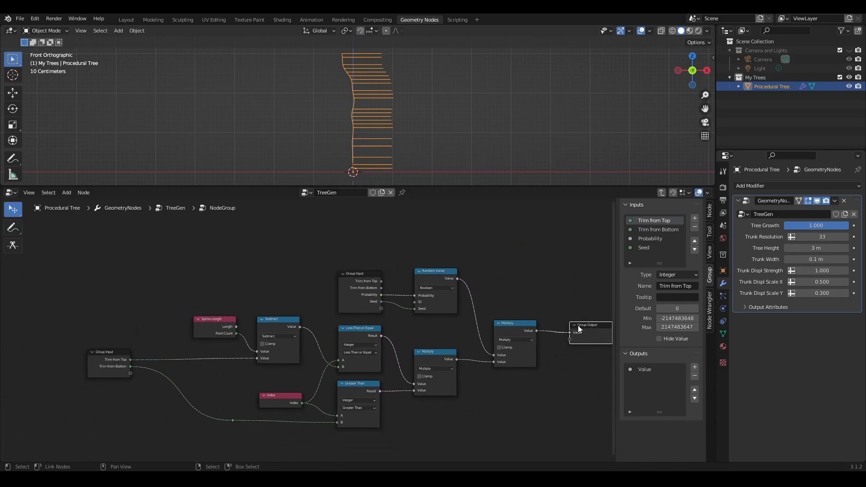
- Leave the node group and rename it Select Points on Curve
{"action": "key", "text": "Tab"}
{"action": "scroll", "coordinate": [255, 321], "scroll_direction": "up", "scroll_amount": 3}
{"action": "left_click_drag", "start_coordinate": [406, 379], "coordinate": [439, 379]}
{"action": "double_click", "coordinate": [341, 354]}
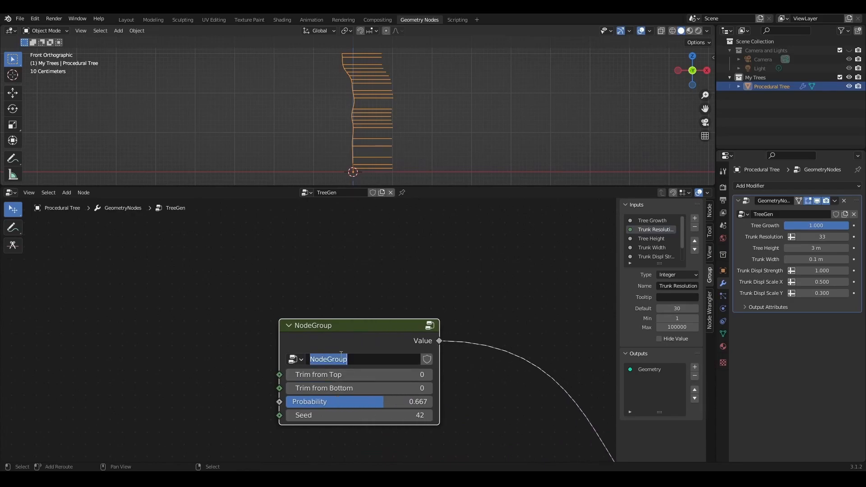
{"action": "type", "text": "Select Points on Curve"}
{"action": "key", "text": "Return"}
- Set the Select Points on Curve node's Trim from Bottom to 8, Probability to 0.637 and Seed to 20
{"action": "scroll", "coordinate": [388, 383], "scroll_direction": "down", "scroll_amount": 1}
{"action": "left_click_drag", "start_coordinate": [388, 383], "coordinate": [364, 391]}
{"action": "left_click_drag", "start_coordinate": [364, 403], "coordinate": [347, 403]}
- Reposition Select Points on Curve and route its Value link to Selection through two reroutes forming a right angle
{"action": "scroll", "coordinate": [412, 358], "scroll_direction": "down", "scroll_amount": 5}
{"action": "scroll", "coordinate": [418, 362], "scroll_direction": "down", "scroll_amount": 1}
{"action": "middle_click_drag", "start_coordinate": [418, 361], "coordinate": [342, 306]}
{"action": "left_click_drag", "start_coordinate": [290, 292], "coordinate": [325, 297]}
{"action": "scroll", "coordinate": [289, 313], "scroll_direction": "up", "scroll_amount": 3}
{"action": "mouse_move", "coordinate": [449, 319]}
{"action": "right_mouse_down", "text": "shift"}
{"action": "mouse_move", "coordinate": [439, 335]}
{"action": "mouse_move", "coordinate": [468, 351]}
{"action": "right_mouse_up", "text": "shift"}
{"action": "key", "text": "g"}
{"action": "left_click", "coordinate": [423, 306]}
{"action": "key", "text": "g"}
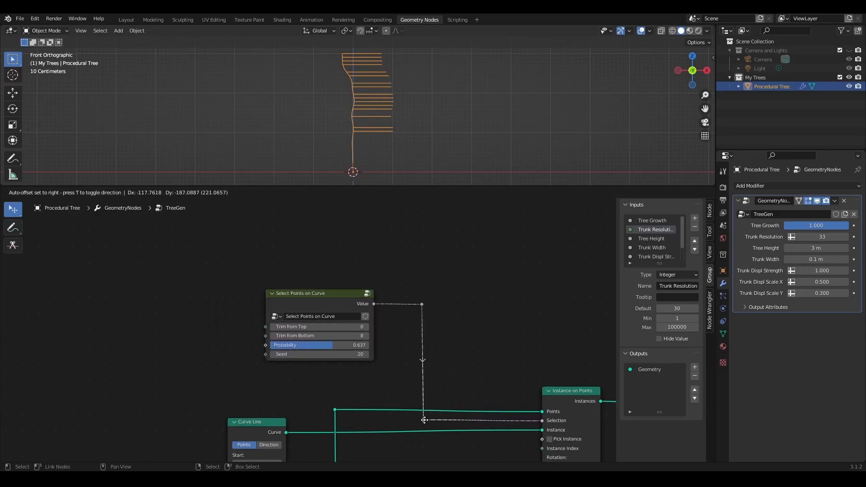
{"action": "left_click", "coordinate": [420, 421]}
- Enlarge the 3D viewport and preview how the branches respond to lowering and restoring Tree Growth
{"action": "scroll", "coordinate": [440, 316], "scroll_direction": "down", "scroll_amount": 3}
{"action": "left_click_drag", "start_coordinate": [465, 185], "coordinate": [449, 238]}
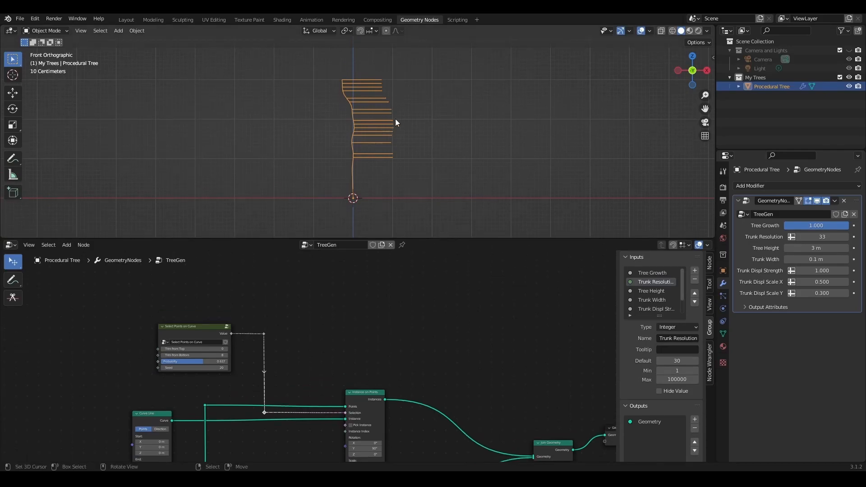
{"action": "left_click_drag", "start_coordinate": [835, 226], "coordinate": [809, 226]}
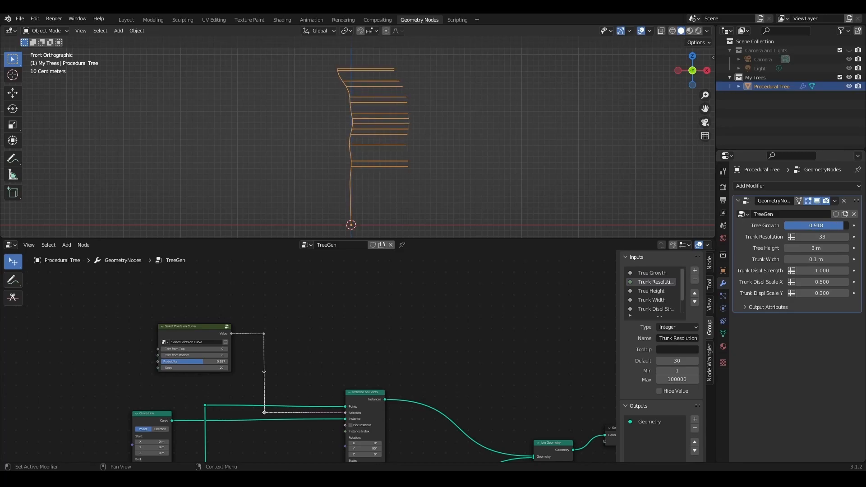
- Connect the trunk's Float Curve Value output to the Scale input of Instance on Points
{"action": "scroll", "coordinate": [434, 294], "scroll_direction": "down", "scroll_amount": 4}
{"action": "middle_click_drag", "start_coordinate": [410, 352], "coordinate": [420, 297]}
{"action": "scroll", "coordinate": [421, 330], "scroll_direction": "up", "scroll_amount": 2}
{"action": "middle_click_drag", "start_coordinate": [445, 342], "coordinate": [372, 350]}
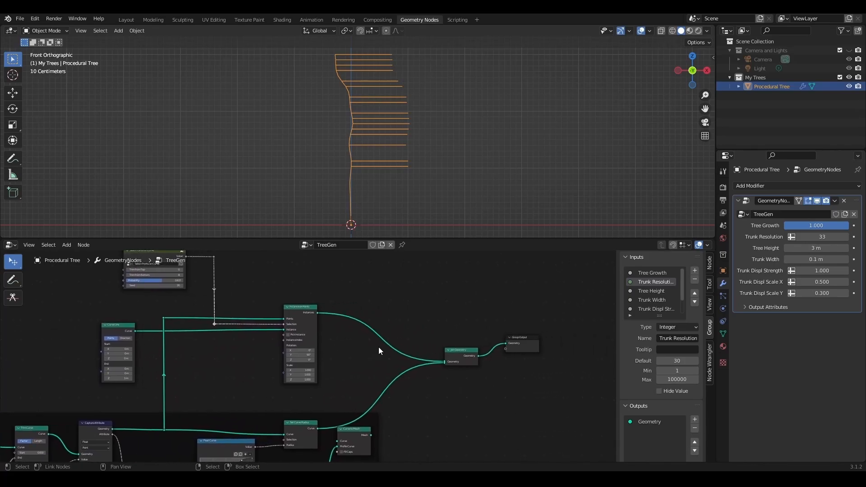
{"action": "scroll", "coordinate": [244, 410], "scroll_direction": "up", "scroll_amount": 3}
{"action": "middle_click_drag", "start_coordinate": [244, 411], "coordinate": [312, 358]}
{"action": "scroll", "coordinate": [305, 391], "scroll_direction": "up", "scroll_amount": 1}
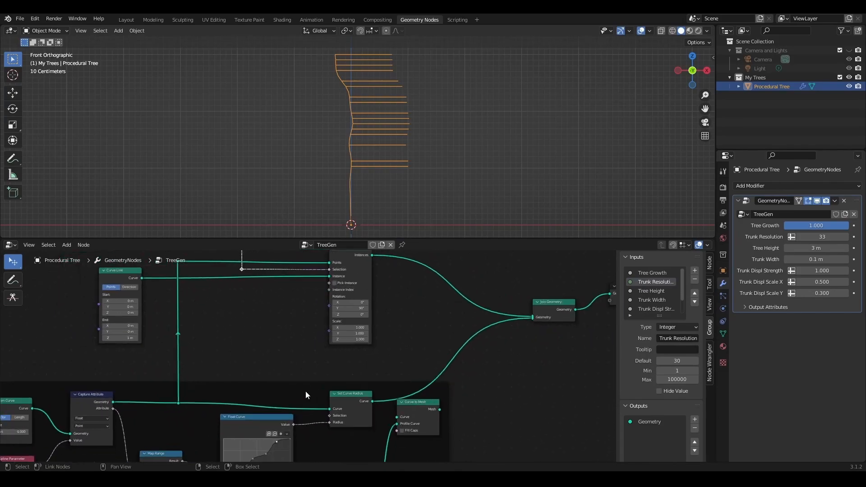
{"action": "middle_click_drag", "start_coordinate": [304, 391], "coordinate": [324, 347]}
{"action": "left_click_drag", "start_coordinate": [327, 367], "coordinate": [363, 321]}
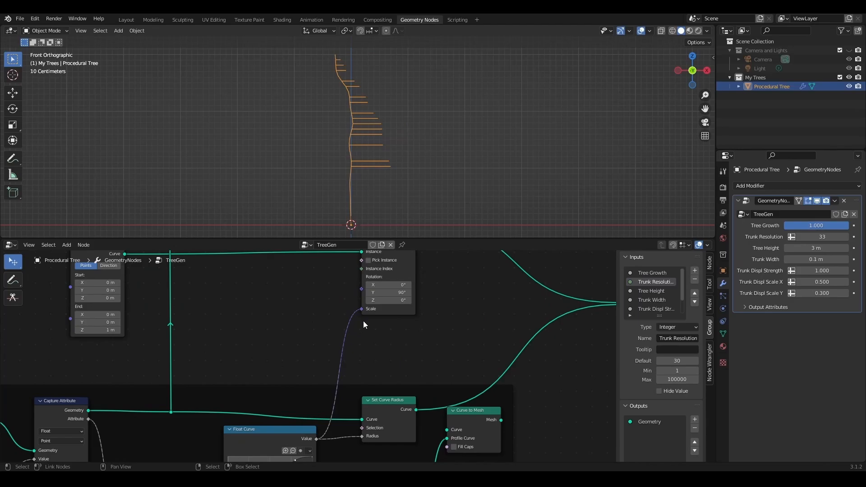
- Set Select Points on Curve's Trim from Bottom to 9 and Probability to 0.874
{"action": "middle_click_drag", "start_coordinate": [302, 303], "coordinate": [344, 427]}
{"action": "left_click_drag", "start_coordinate": [216, 299], "coordinate": [244, 299]}
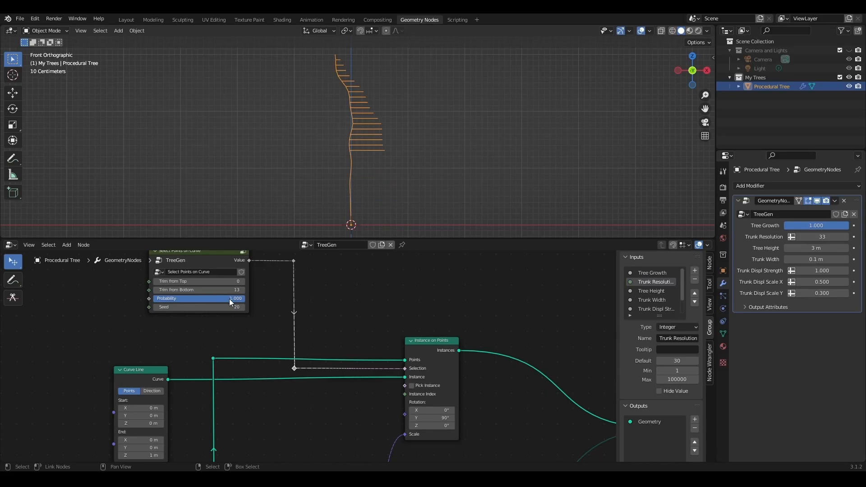
{"action": "left_click_drag", "start_coordinate": [230, 290], "coordinate": [198, 290]}
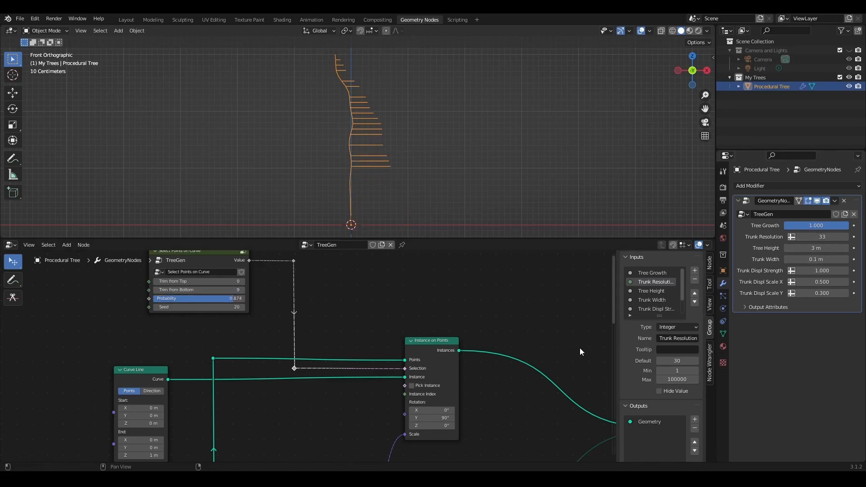
- Move Instance on Points, Join Geometry and Group Output horizontally away from Curve Line to make room
{"action": "scroll", "coordinate": [483, 371], "scroll_direction": "down", "scroll_amount": 3}
{"action": "middle_click_drag", "start_coordinate": [481, 385], "coordinate": [457, 288]}
{"action": "scroll", "coordinate": [373, 357], "scroll_direction": "up", "scroll_amount": 1}
{"action": "scroll", "coordinate": [372, 356], "scroll_direction": "down", "scroll_amount": 3}
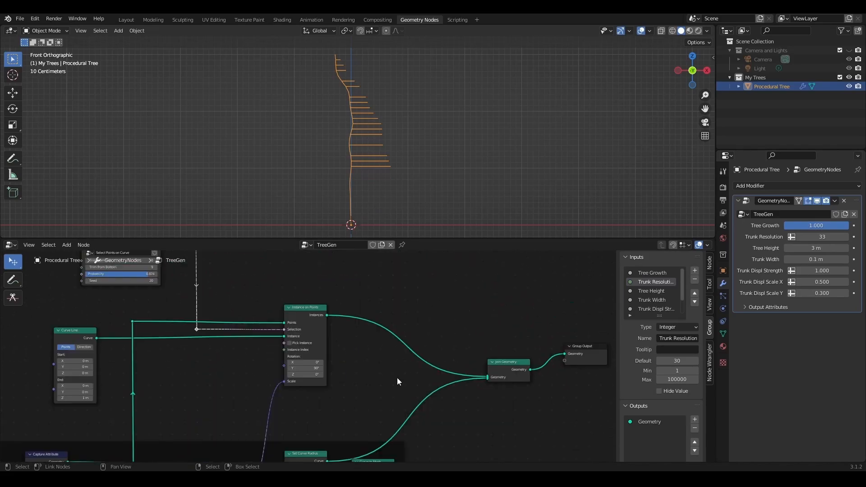
{"action": "left_click_drag", "start_coordinate": [538, 270], "coordinate": [146, 371]}
{"action": "key", "text": "g"}
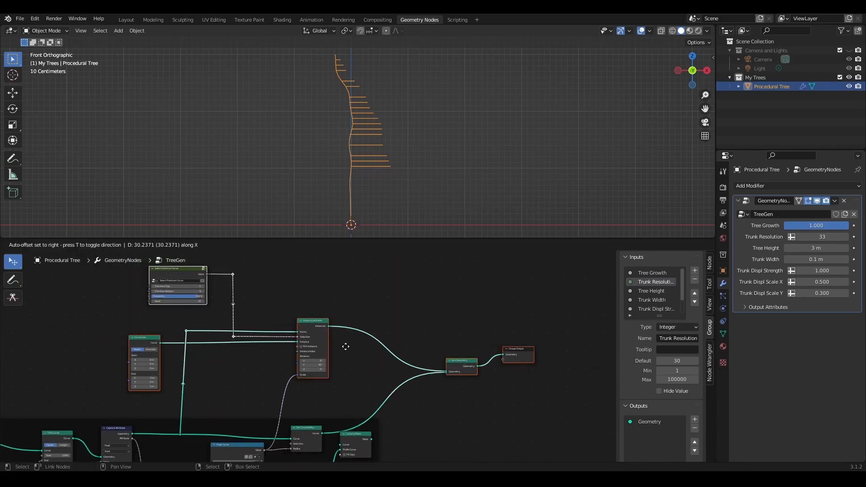
{"action": "key", "text": "x"}
{"action": "left_click", "coordinate": [400, 364]}
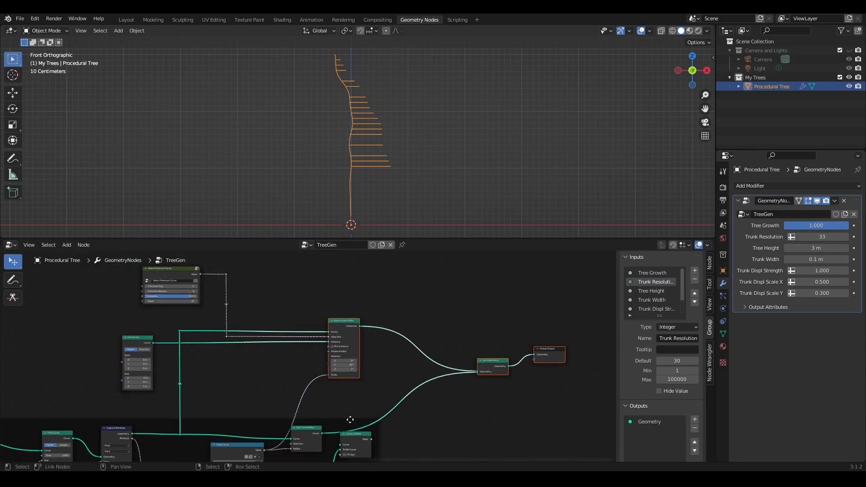
- Move the Set Curve Radius, Curve to Mesh and Curve Circle nodes farther from Float Curve
{"action": "middle_click_drag", "start_coordinate": [354, 434], "coordinate": [337, 347]}
{"action": "scroll", "coordinate": [336, 347], "scroll_direction": "up", "scroll_amount": 2}
{"action": "left_click", "coordinate": [337, 347]}
{"action": "left_click", "coordinate": [293, 348], "text": "shift"}
{"action": "left_click", "coordinate": [284, 443], "text": "shift"}
{"action": "key", "text": "g"}
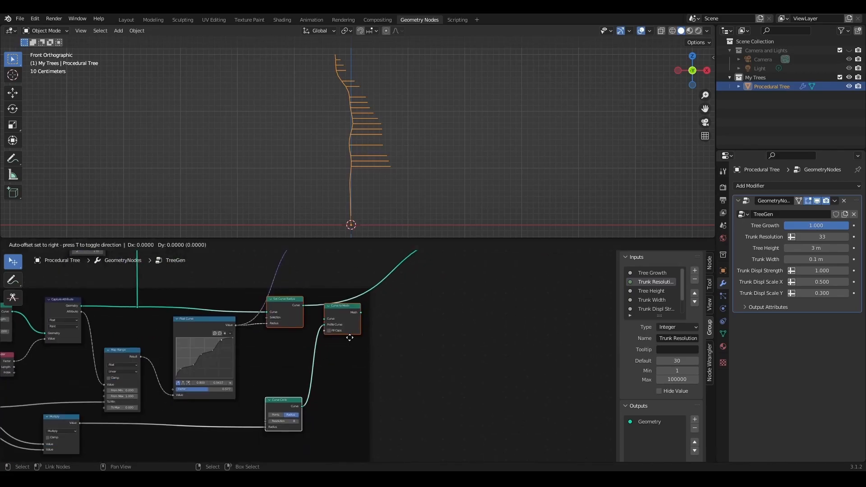
{"action": "left_click", "coordinate": [429, 339]}
- Preview the scaled branches by lowering Tree Growth and restoring it to 1.000
{"action": "middle_click_drag", "start_coordinate": [385, 340], "coordinate": [387, 386]}
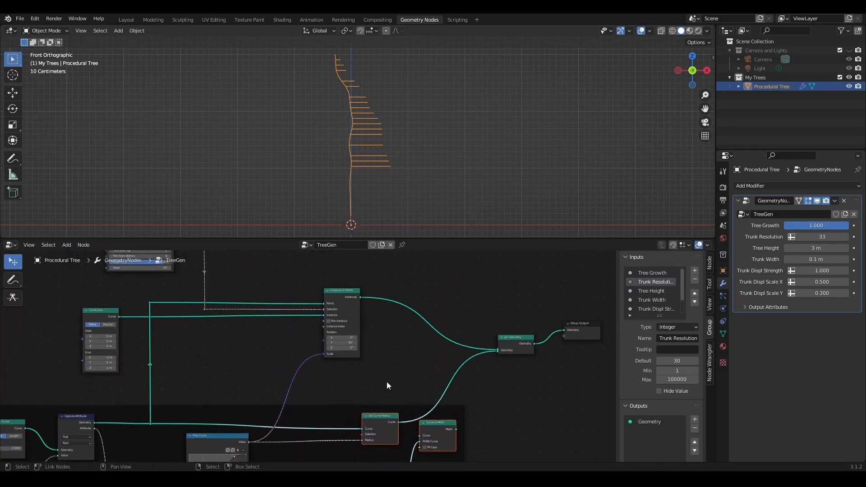
{"action": "left_click_drag", "start_coordinate": [816, 226], "coordinate": [799, 226]}
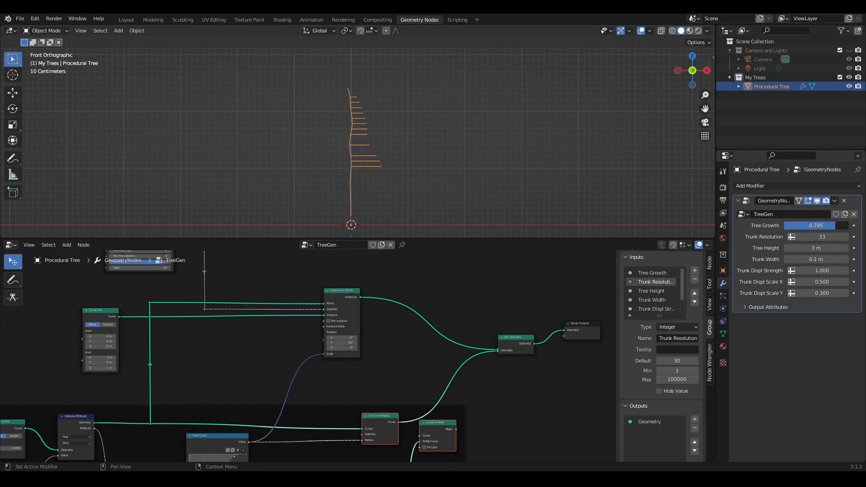
- Move the Select Points on Curve, Curve Line and Instance on Points nodes vertically away from the trunk nodes
{"action": "middle_click_drag", "start_coordinate": [249, 348], "coordinate": [359, 383]}
{"action": "left_click_drag", "start_coordinate": [451, 270], "coordinate": [157, 425]}
{"action": "key", "text": "g"}
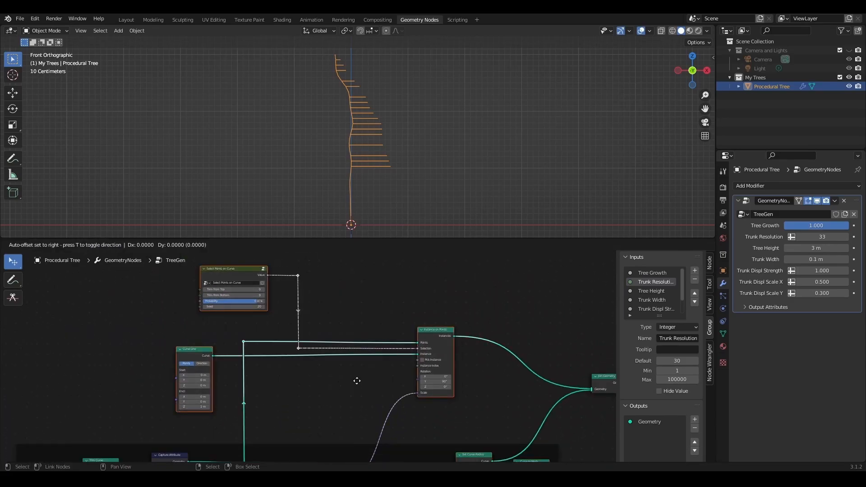
{"action": "key", "text": "y"}
{"action": "left_click", "coordinate": [354, 339]}
- Move the Curve Line node horizontally farther from Instance on Points to make room for rotation nodes
{"action": "scroll", "coordinate": [302, 340], "scroll_direction": "up", "scroll_amount": 2}
{"action": "middle_click_drag", "start_coordinate": [289, 331], "coordinate": [385, 333]}
{"action": "left_click", "coordinate": [278, 301]}
{"action": "key", "text": "g"}
{"action": "key", "text": "x"}
{"action": "left_click", "coordinate": [159, 316]}
- Try other Y and Z rotations on Instance on Points and restore them to 90° and 0°
{"action": "scroll", "coordinate": [409, 371], "scroll_direction": "up", "scroll_amount": 1}
{"action": "middle_click_drag", "start_coordinate": [415, 372], "coordinate": [263, 372]}
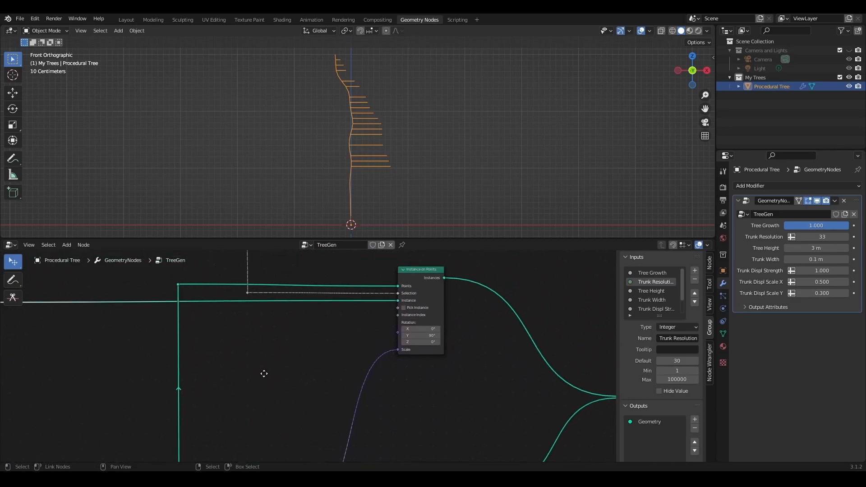
{"action": "scroll", "coordinate": [498, 325], "scroll_direction": "up", "scroll_amount": 2}
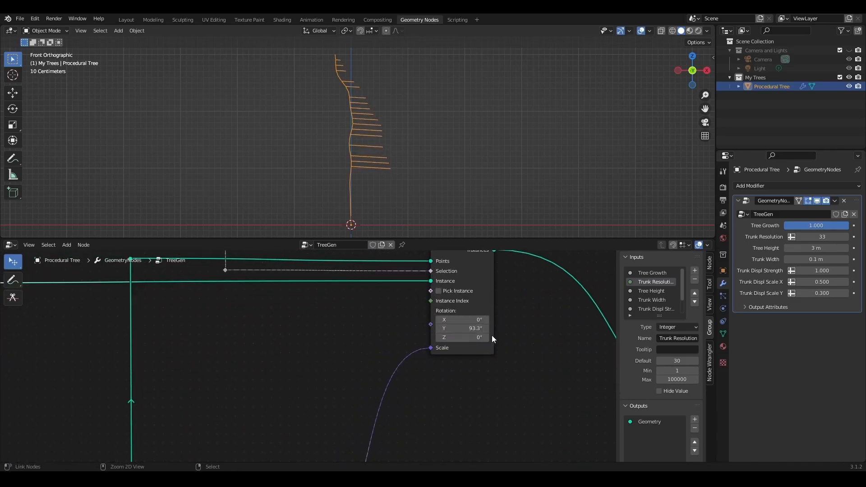
{"action": "left_click_drag", "start_coordinate": [471, 338], "coordinate": [471, 338]}
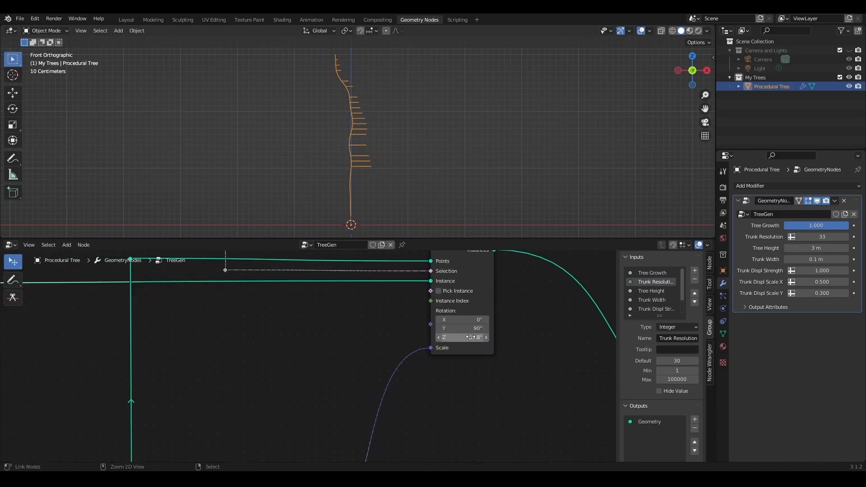
{"action": "scroll", "coordinate": [364, 134], "scroll_direction": "up", "scroll_amount": 2}
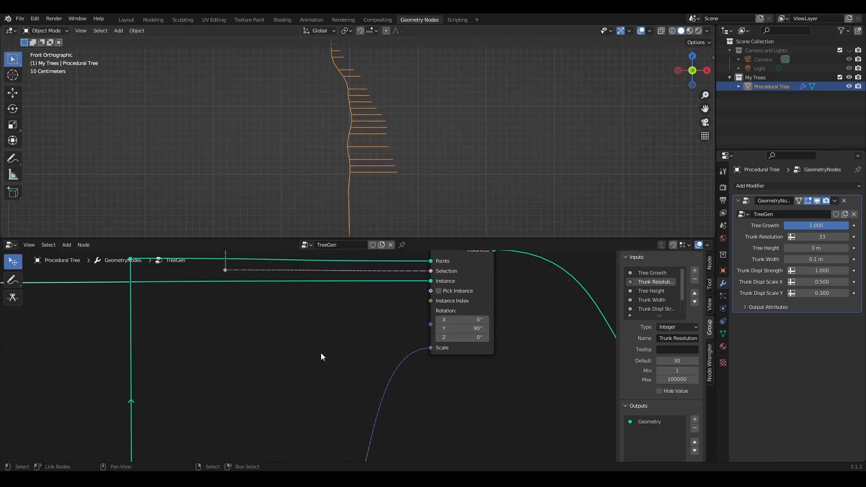
- Add a Combine XYZ node and connect its Vector output to the Rotation input of Instance on Points
{"action": "middle_click_drag", "start_coordinate": [320, 352], "coordinate": [396, 349]}
{"action": "key", "text": "shift+a"}
{"action": "left_click", "coordinate": [354, 286]}
{"action": "type", "text": "xyz"}
{"action": "key", "text": "Return"}
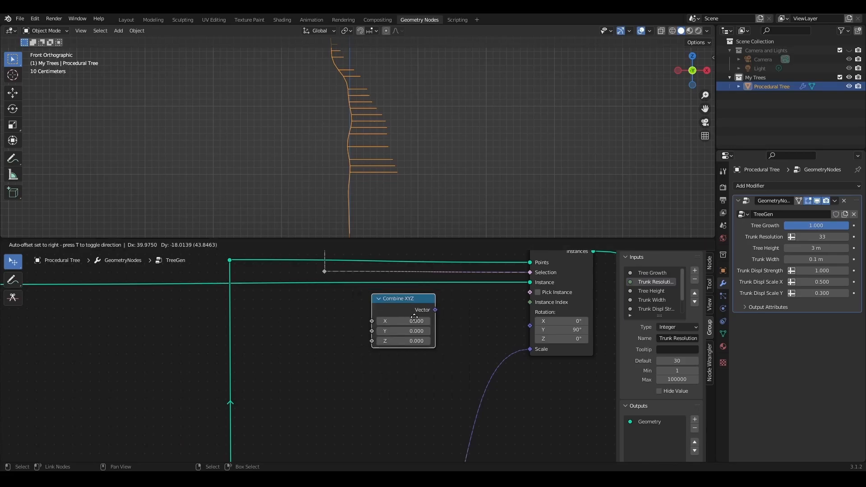
{"action": "left_click", "coordinate": [428, 332]}
{"action": "left_click_drag", "start_coordinate": [463, 332], "coordinate": [531, 326]}
{"action": "key", "text": "g"}
{"action": "left_click", "coordinate": [431, 334]}
- Try different component values on Combine XYZ, leaving Y at 1.600 and Z at 0.000
{"action": "left_click_drag", "start_coordinate": [432, 333], "coordinate": [499, 333]}
{"action": "key", "text": "ctrl+z"}
{"action": "left_click_drag", "start_coordinate": [435, 335], "coordinate": [496, 334]}
{"action": "key", "text": "ctrl+z"}
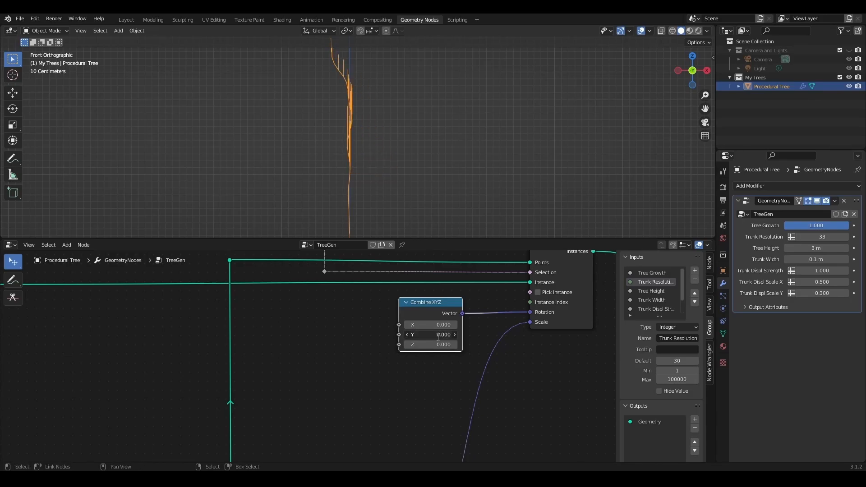
{"action": "key", "text": "Return"}
{"action": "scroll", "coordinate": [444, 342], "scroll_direction": "up", "scroll_amount": 2}
{"action": "left_click_drag", "start_coordinate": [460, 331], "coordinate": [488, 331]}
{"action": "scroll", "coordinate": [357, 357], "scroll_direction": "down", "scroll_amount": 2}
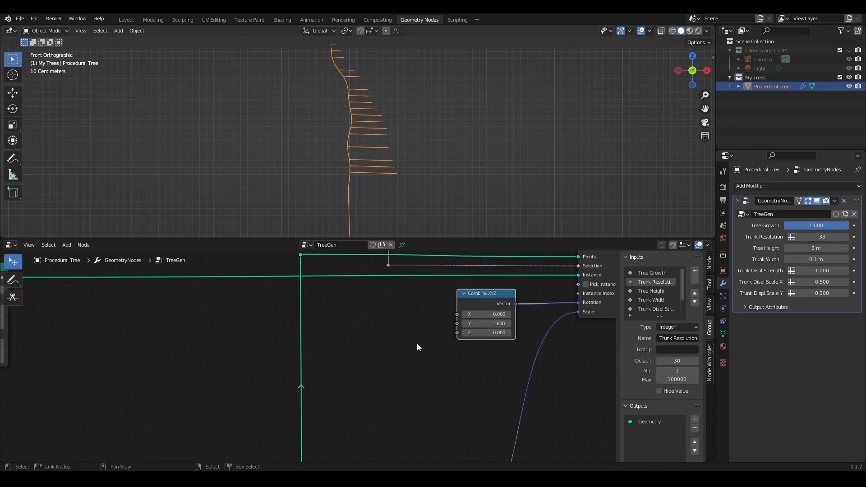
{"action": "left_click_drag", "start_coordinate": [486, 333], "coordinate": [470, 333]}
- Add a Curve Tangent node below Combine XYZ
{"action": "scroll", "coordinate": [439, 342], "scroll_direction": "up", "scroll_amount": 1}
{"action": "middle_click_drag", "start_coordinate": [438, 343], "coordinate": [402, 366]}
{"action": "key", "text": "shift+a"}
{"action": "type", "text": "curve tan"}
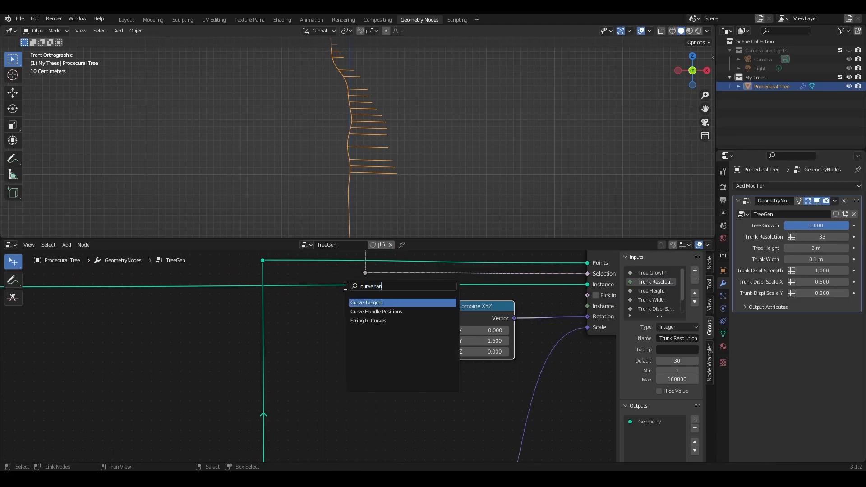
{"action": "key", "text": "Return"}
{"action": "left_click", "coordinate": [338, 386]}
- Move Combine XYZ above Curve Tangent and set its Y value to 1.500
{"action": "left_click_drag", "start_coordinate": [487, 306], "coordinate": [428, 305]}
{"action": "left_click", "coordinate": [408, 341]}
{"action": "middle_click_drag", "start_coordinate": [481, 379], "coordinate": [421, 380]}
{"action": "left_click_drag", "start_coordinate": [376, 305], "coordinate": [314, 307]}
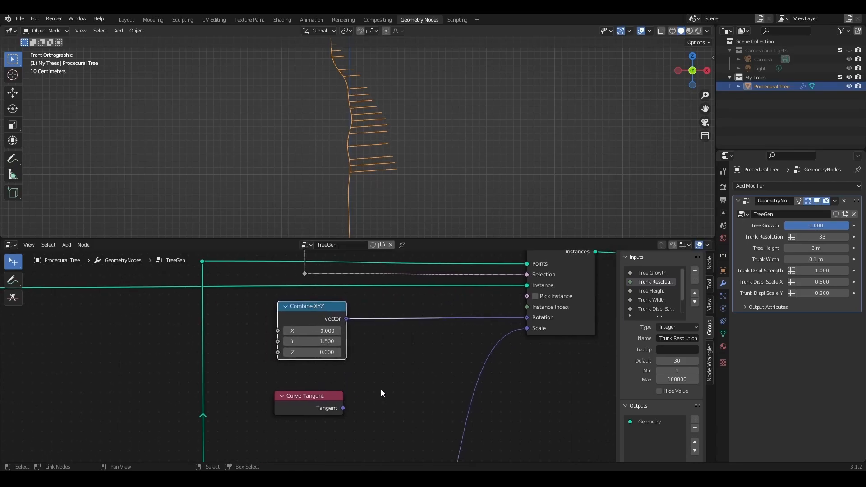
- Insert Align Euler to Vector between Combine XYZ and Instance on Points, and connect Curve Tangent to its Vector input
{"action": "scroll", "coordinate": [381, 389], "scroll_direction": "up", "scroll_amount": 1}
{"action": "key", "text": "shift+a"}
{"action": "left_click", "coordinate": [366, 285]}
{"action": "type", "text": "euler"}
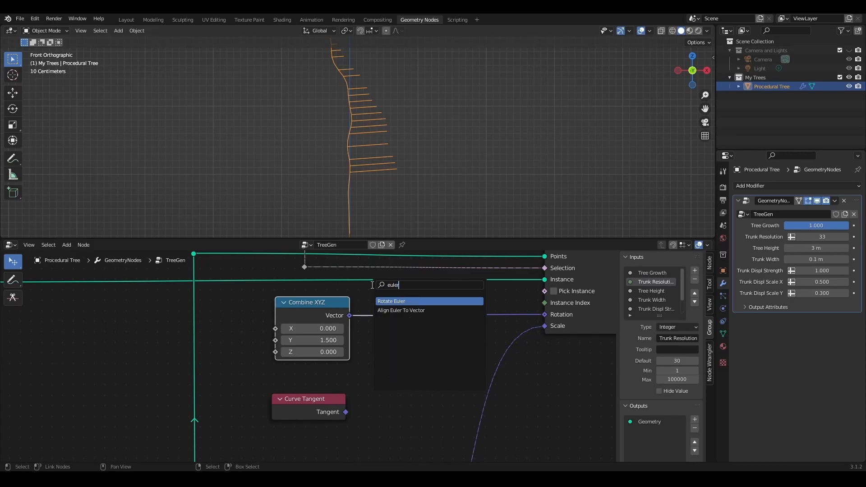
{"action": "left_click", "coordinate": [401, 311]}
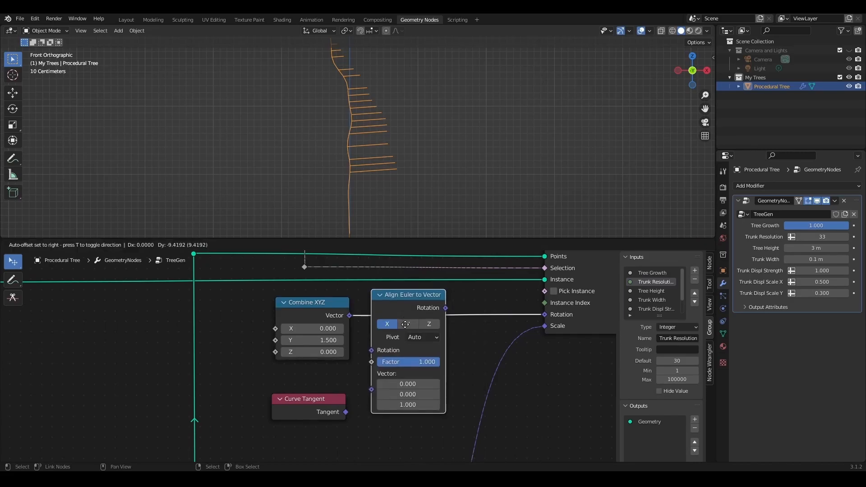
{"action": "left_click", "coordinate": [401, 350]}
{"action": "left_click_drag", "start_coordinate": [345, 412], "coordinate": [391, 392]}
- Compare the branch directions for different alignment axes and set Align Euler to Vector to the Y axis
{"action": "middle_click_drag", "start_coordinate": [366, 176], "coordinate": [459, 212]}
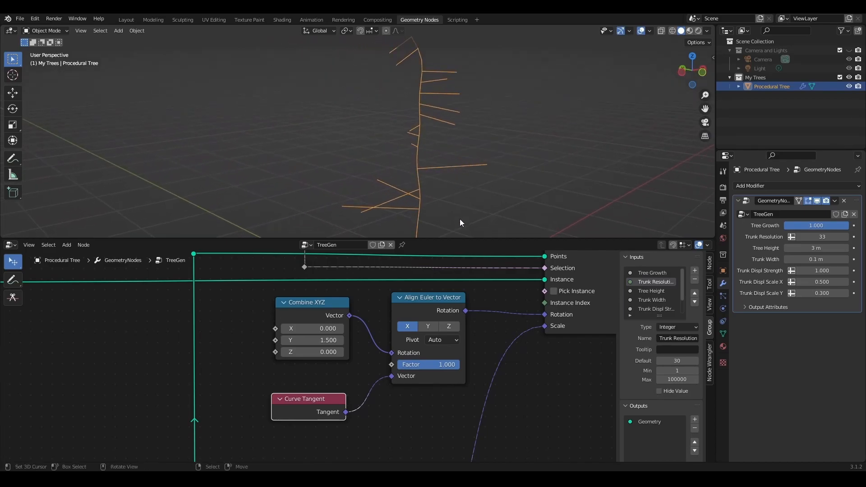
{"action": "left_click", "coordinate": [455, 325]}
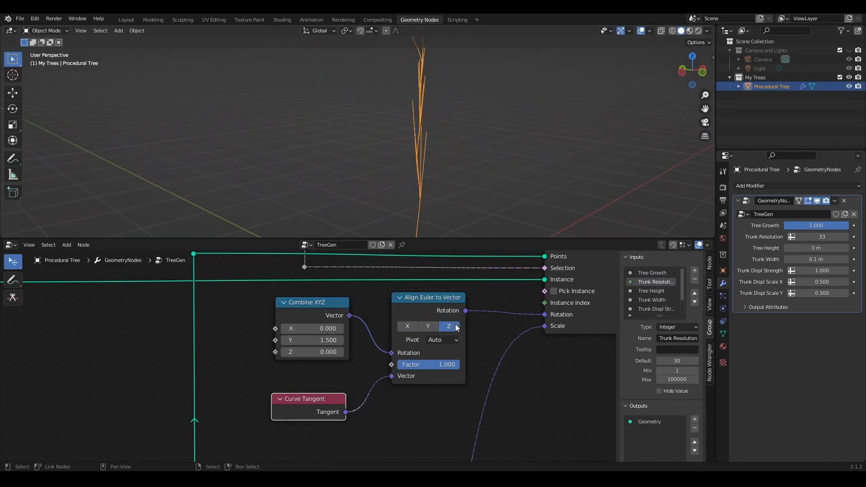
{"action": "left_click", "coordinate": [434, 326]}
{"action": "key", "text": "KP_1"}
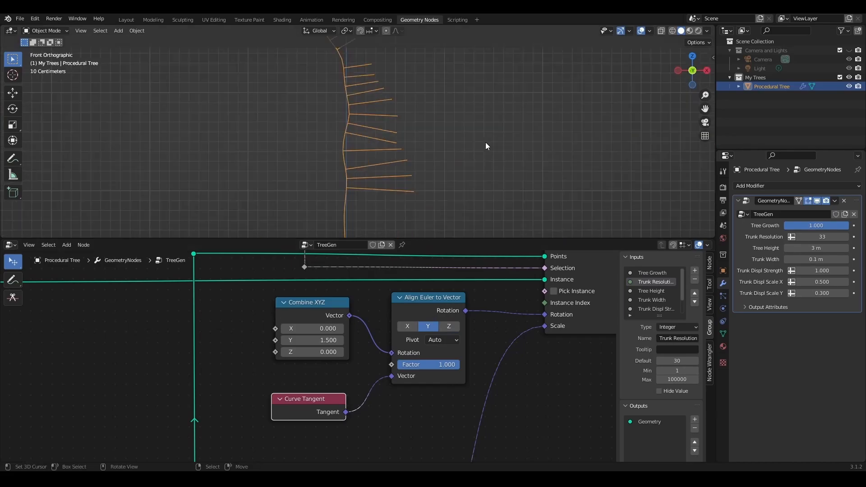
{"action": "middle_click_drag", "start_coordinate": [398, 136], "coordinate": [422, 132], "text": "shift"}
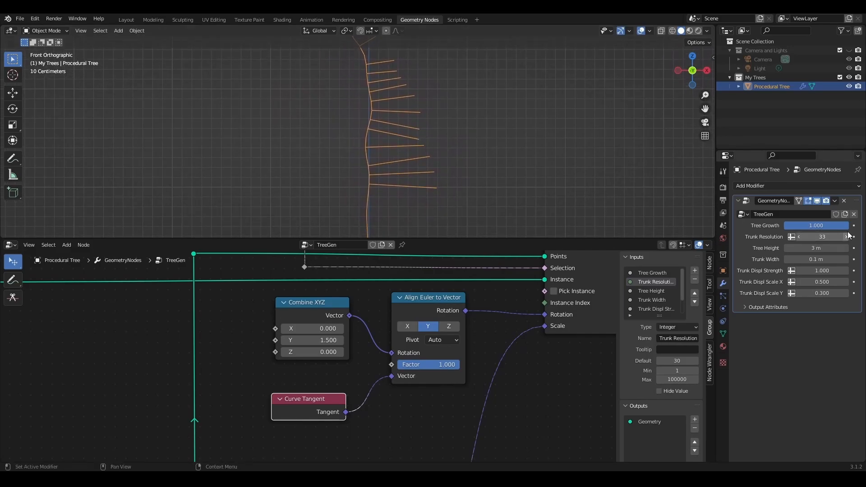
- Preview the aligned branches by varying Tree Growth and Trunk Displ Strength, restoring both to 1.000
{"action": "mouse_move", "coordinate": [837, 228]}
{"action": "left_mouse_down"}
{"action": "mouse_move", "coordinate": [810, 227]}
{"action": "mouse_move", "coordinate": [845, 226]}
{"action": "left_mouse_up"}
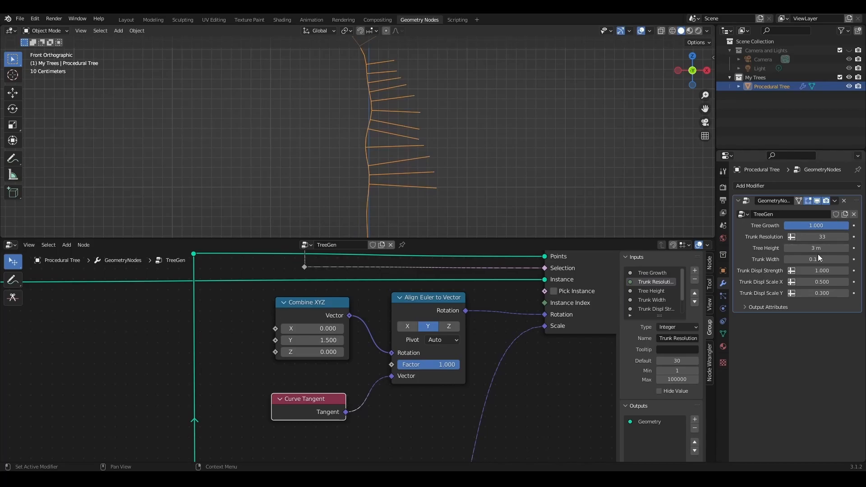
{"action": "mouse_move", "coordinate": [822, 271]}
{"action": "left_mouse_down"}
{"action": "mouse_move", "coordinate": [807, 270]}
{"action": "mouse_move", "coordinate": [829, 271]}
{"action": "left_mouse_up"}
{"action": "key", "text": "ctrl+z"}
- Move Curve Tangent closer to Combine XYZ and add a Random Value node connected to Combine XYZ's Z input
{"action": "left_click_drag", "start_coordinate": [338, 399], "coordinate": [338, 381]}
{"action": "scroll", "coordinate": [252, 408], "scroll_direction": "down", "scroll_amount": 1}
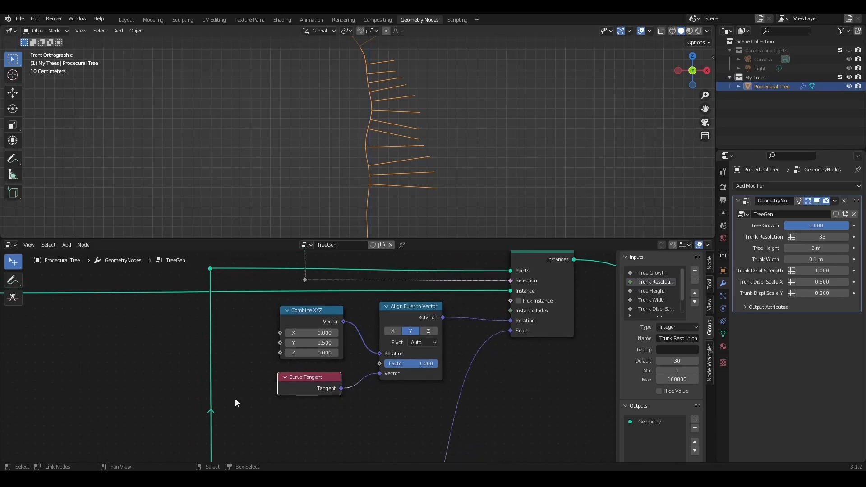
{"action": "middle_click_drag", "start_coordinate": [240, 401], "coordinate": [381, 381]}
{"action": "scroll", "coordinate": [391, 329], "scroll_direction": "up", "scroll_amount": 2}
{"action": "key", "text": "shift+a"}
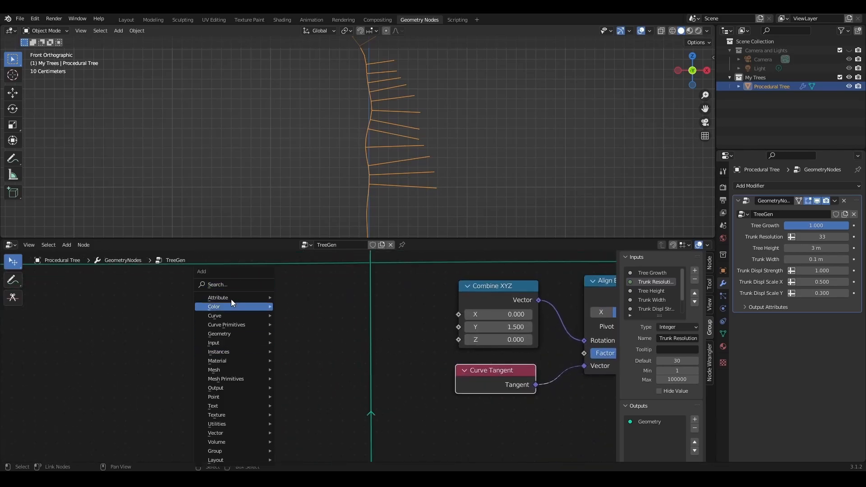
{"action": "left_click", "coordinate": [229, 285]}
{"action": "type", "text": "random"}
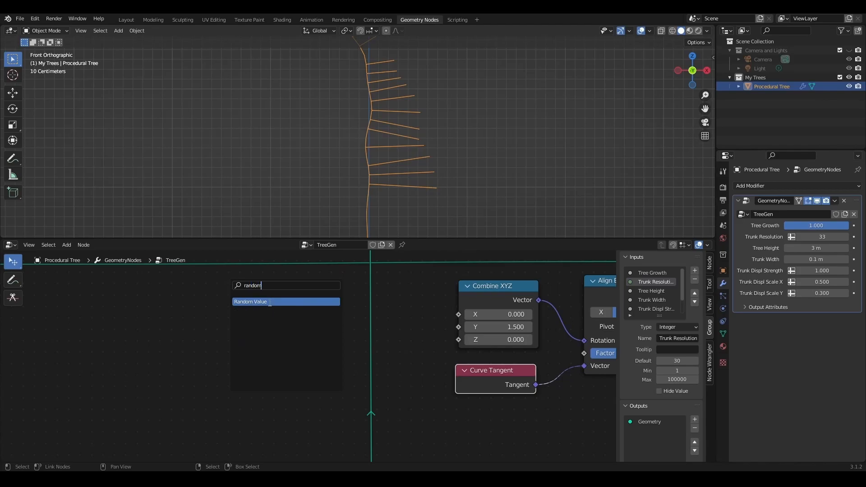
{"action": "left_click", "coordinate": [269, 302]}
{"action": "left_click", "coordinate": [286, 312]}
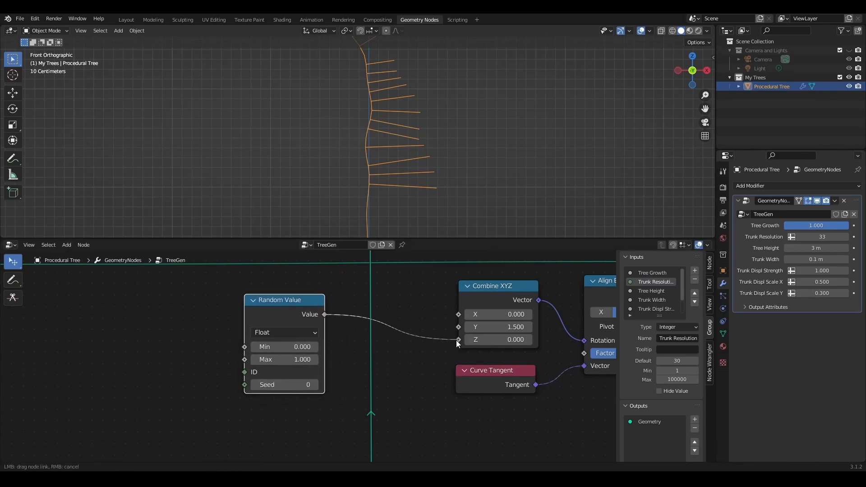
{"action": "left_click_drag", "start_coordinate": [455, 340], "coordinate": [442, 339]}
- Move Random Value farther from Combine XYZ, undoing a trial change to its Max value
{"action": "left_click_drag", "start_coordinate": [291, 302], "coordinate": [185, 305]}
{"action": "left_click_drag", "start_coordinate": [178, 361], "coordinate": [214, 362]}
{"action": "key", "text": "ctrl+z"}
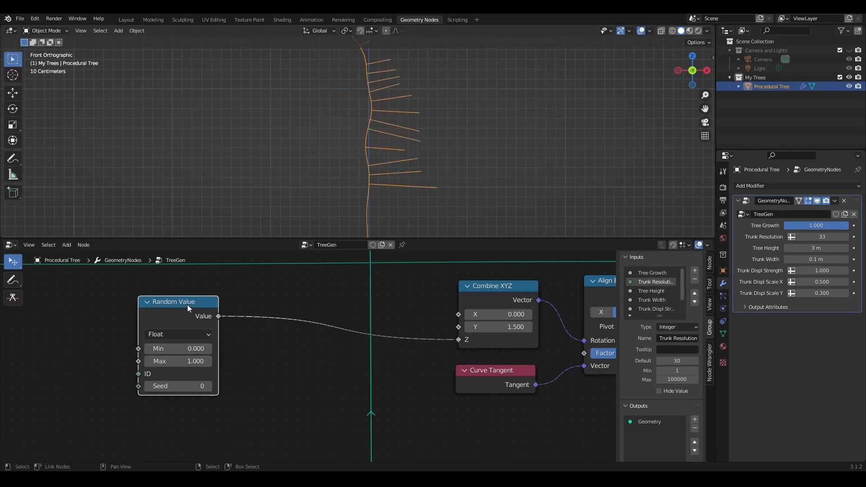
{"action": "left_click_drag", "start_coordinate": [180, 302], "coordinate": [135, 306]}
- Insert a Math node between Random Value and Combine XYZ and set its operation to To Radians
{"action": "key", "text": "shift+a"}
{"action": "left_click", "coordinate": [209, 284]}
{"action": "type", "text": "math"}
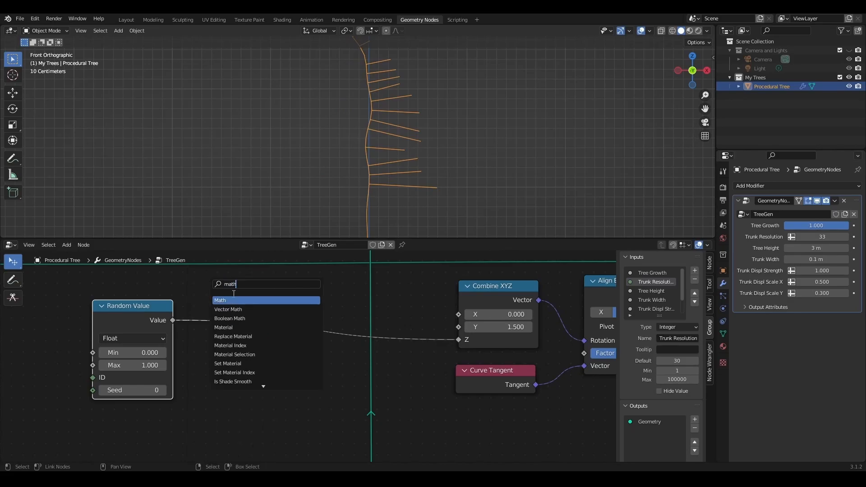
{"action": "key", "text": "Return"}
{"action": "left_click", "coordinate": [272, 318]}
{"action": "left_click", "coordinate": [277, 331]}
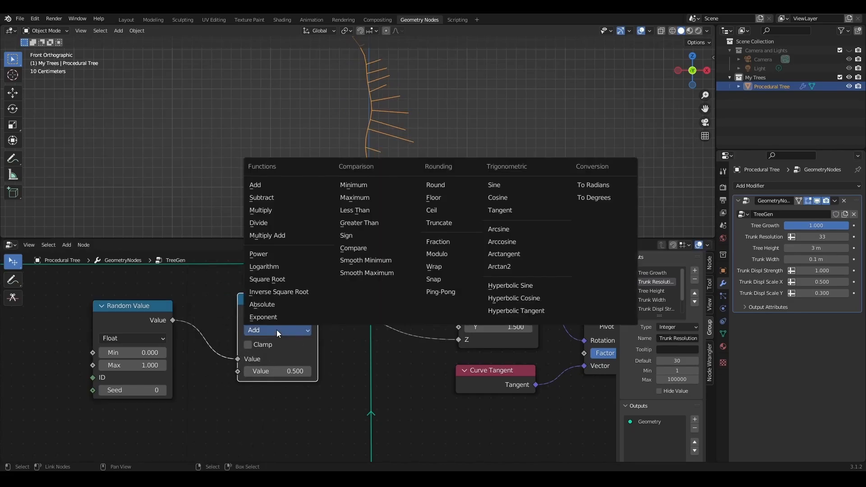
{"action": "left_click", "coordinate": [606, 186]}
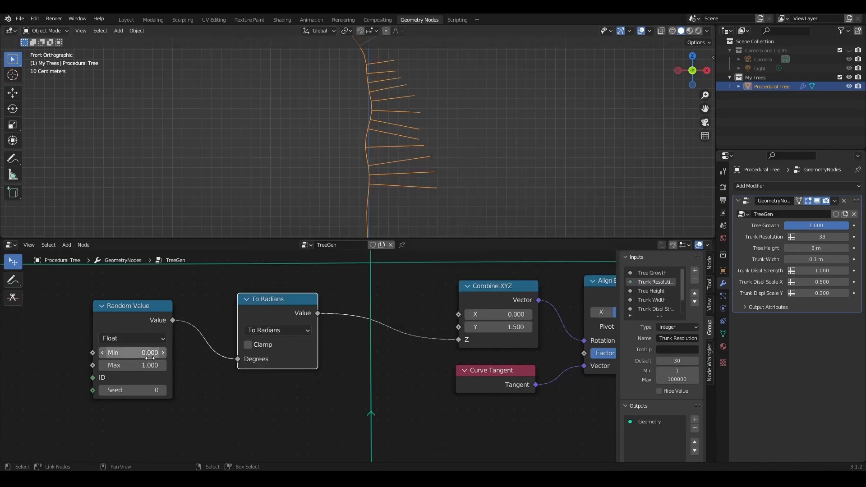
- Set Random Value's Max to 359 and move the node lower beside To Radians
{"action": "left_click", "coordinate": [136, 365]}
{"action": "type", "text": "359"}
{"action": "key", "text": "Return"}
{"action": "left_click_drag", "start_coordinate": [151, 309], "coordinate": [153, 347]}
- Try another Random Value seed, undo the change, and inspect the branch distribution around the trunk from several sides
{"action": "left_click_drag", "start_coordinate": [129, 433], "coordinate": [147, 433]}
{"action": "key", "text": "ctrl+z"}
{"action": "middle_click_drag", "start_coordinate": [348, 121], "coordinate": [338, 139]}
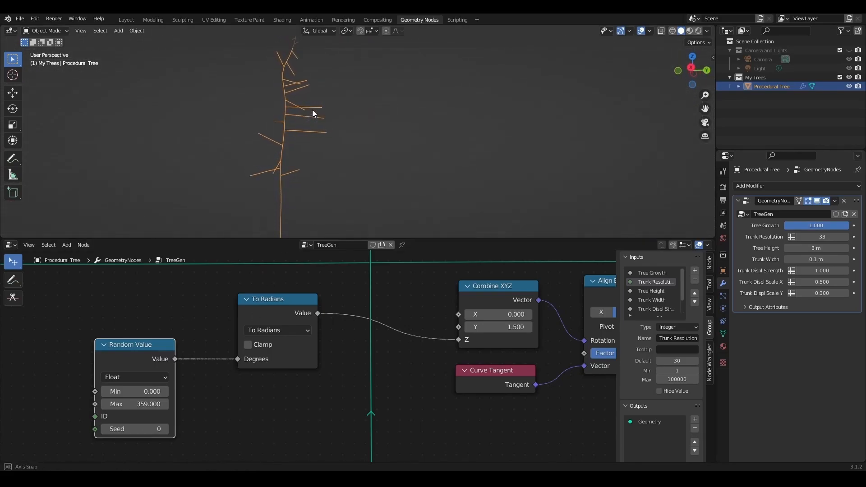
{"action": "middle_click_drag", "start_coordinate": [322, 121], "coordinate": [386, 126]}
{"action": "key", "text": "KP_1"}
- Set Combine XYZ's Y value to 0.000 and shift the To Radians node slightly toward it
{"action": "left_click_drag", "start_coordinate": [503, 326], "coordinate": [479, 327]}
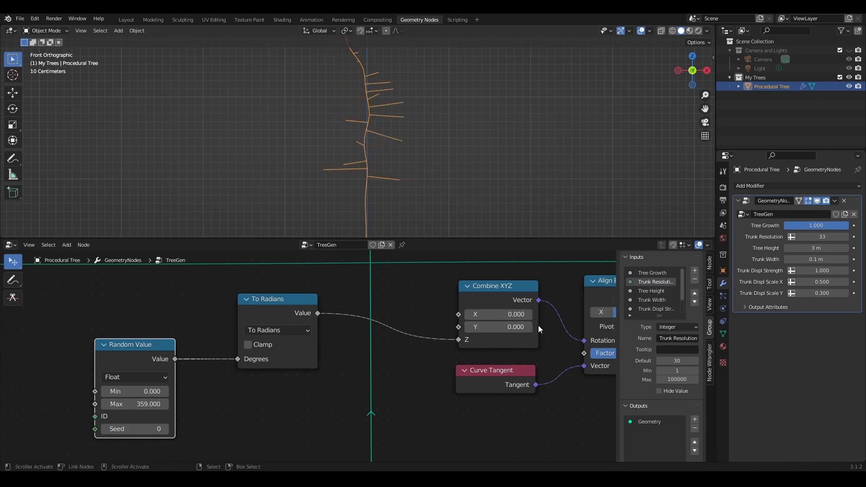
{"action": "scroll", "coordinate": [494, 362], "scroll_direction": "down", "scroll_amount": 4}
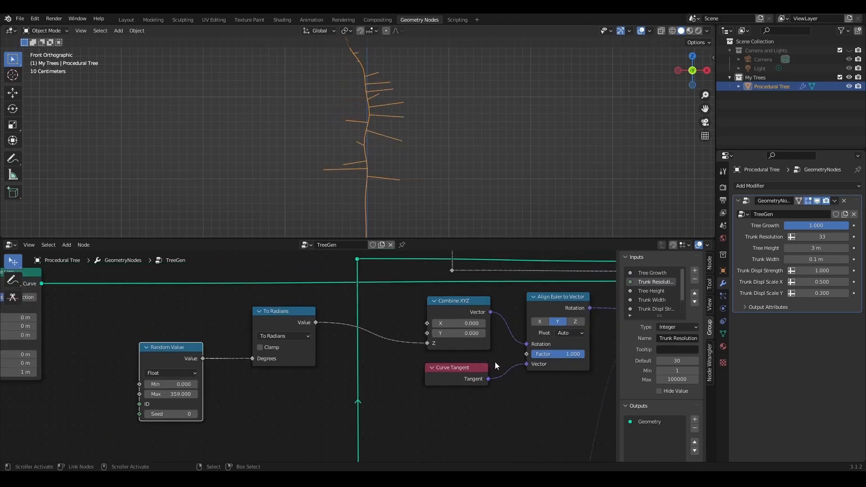
{"action": "left_click_drag", "start_coordinate": [223, 325], "coordinate": [233, 341]}
{"action": "scroll", "coordinate": [295, 354], "scroll_direction": "down", "scroll_amount": 5}
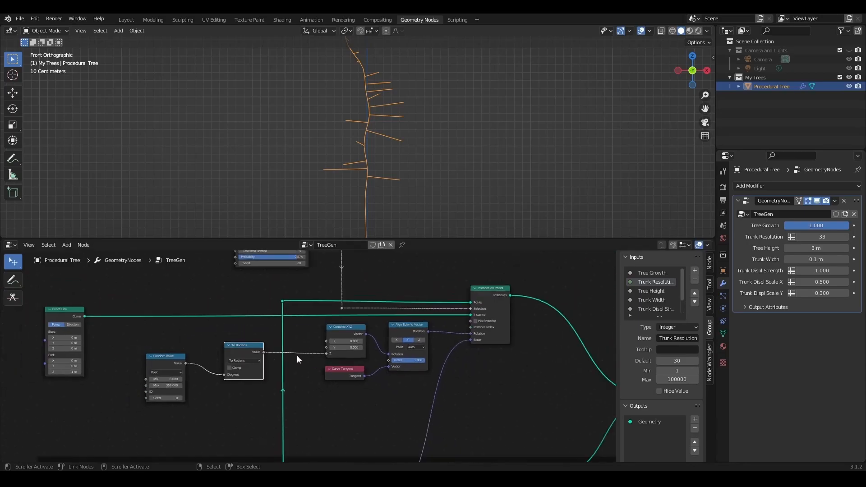
- Move Join Geometry and Group Output horizontally away from Instance on Points
{"action": "middle_click_drag", "start_coordinate": [504, 387], "coordinate": [238, 340]}
{"action": "left_click_drag", "start_coordinate": [505, 296], "coordinate": [392, 361]}
{"action": "key", "text": "g"}
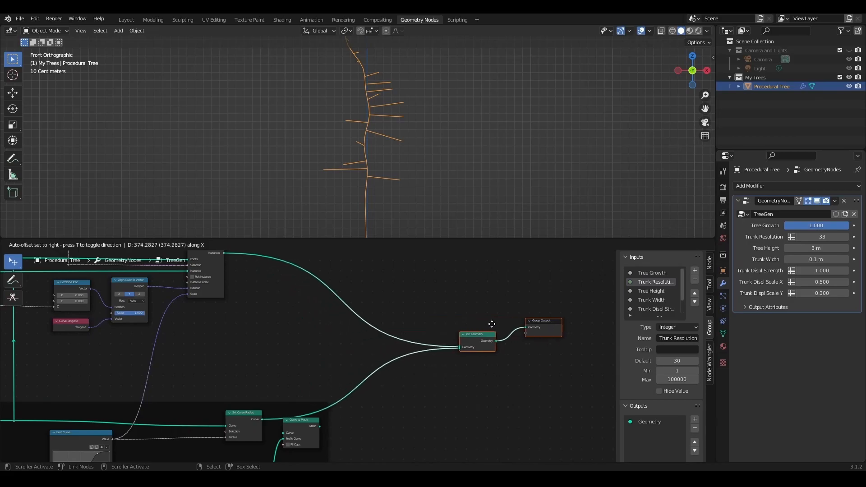
{"action": "left_click", "coordinate": [489, 324]}
- Insert a Rotate Instances node between Instance on Points and Join Geometry
{"action": "scroll", "coordinate": [294, 316], "scroll_direction": "up", "scroll_amount": 7}
{"action": "middle_click_drag", "start_coordinate": [294, 299], "coordinate": [329, 364]}
{"action": "middle_click_drag", "start_coordinate": [353, 399], "coordinate": [302, 348]}
{"action": "key", "text": "shift+a"}
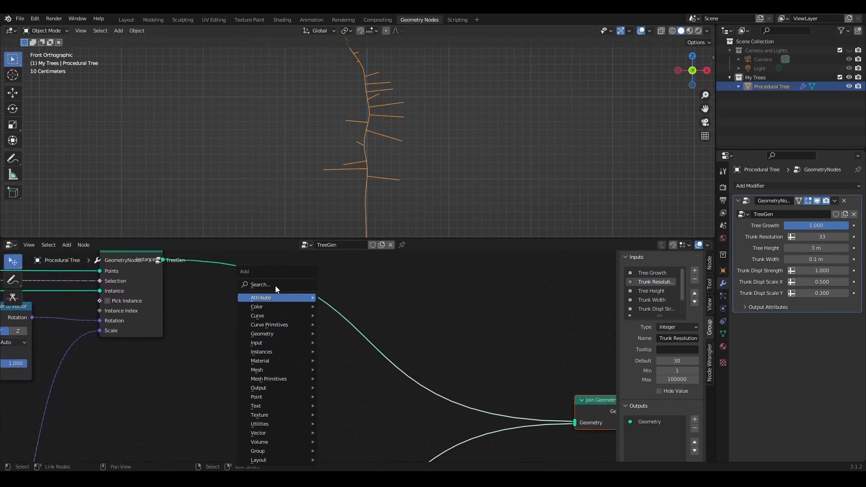
{"action": "left_click", "coordinate": [272, 282]}
{"action": "type", "text": "rota"}
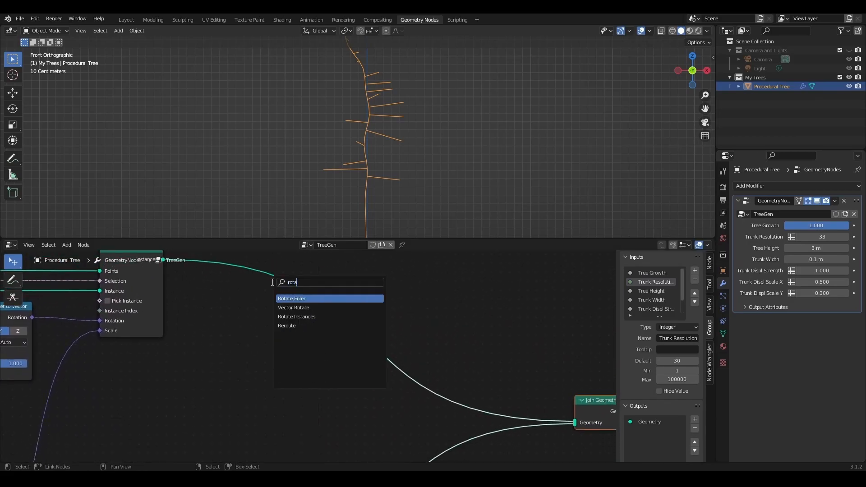
{"action": "left_click", "coordinate": [300, 316]}
{"action": "left_click", "coordinate": [327, 288]}
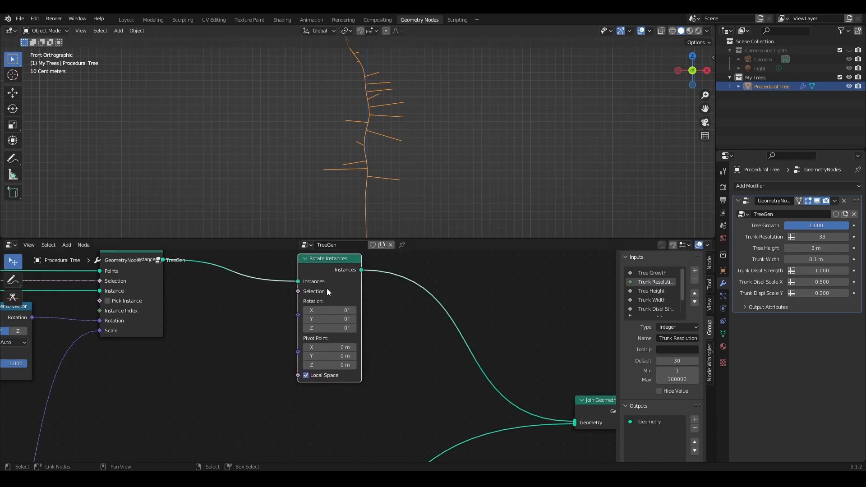
- Move Rotate Instances closer to Join Geometry and set its X rotation to -43.8°
{"action": "left_click_drag", "start_coordinate": [339, 265], "coordinate": [407, 250]}
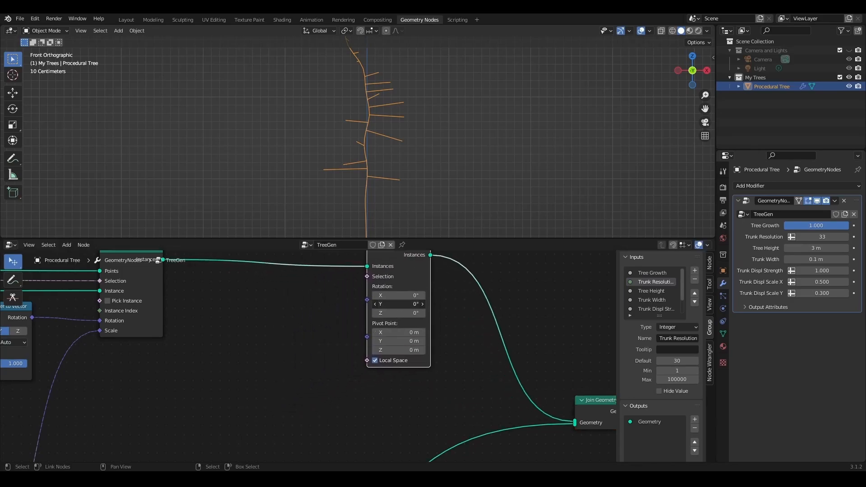
{"action": "left_click_drag", "start_coordinate": [397, 295], "coordinate": [378, 296]}
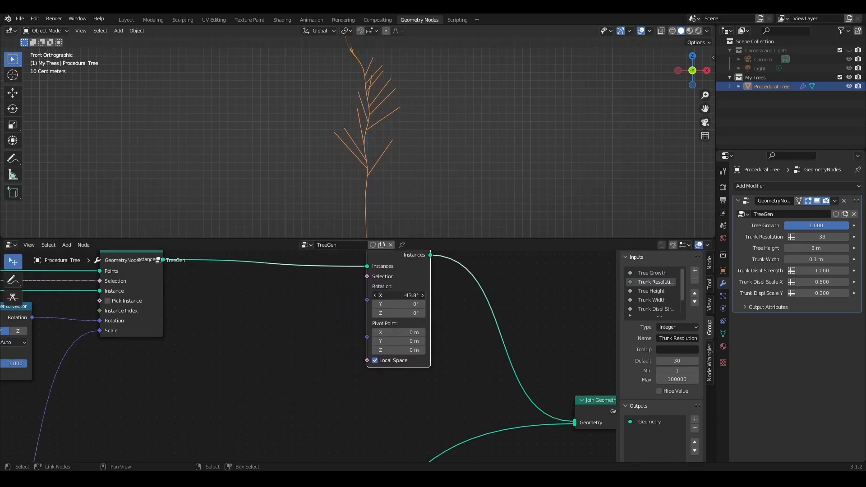
- Undo the Rotate Instances node's last X rotation, try a small one, and move the node farther from Instance on Points
{"action": "key", "text": "ctrl+z"}
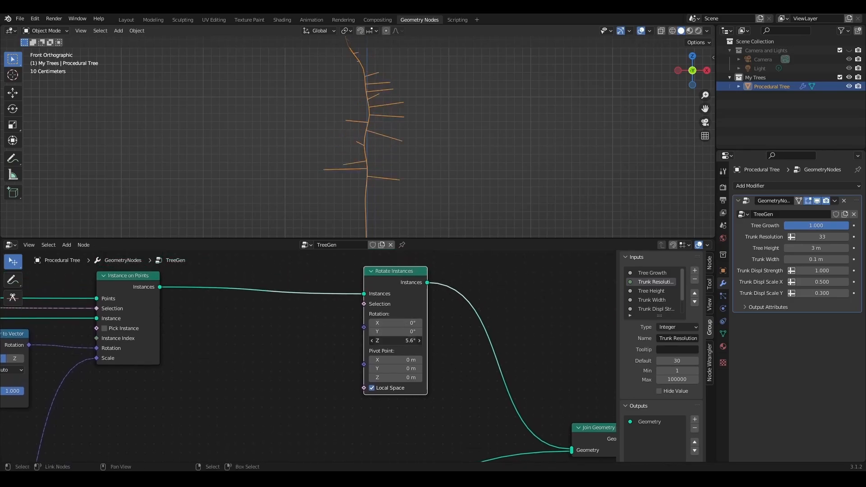
{"action": "mouse_move", "coordinate": [395, 323]}
{"action": "left_mouse_down"}
{"action": "mouse_move", "coordinate": [410, 323]}
{"action": "mouse_move", "coordinate": [395, 322]}
{"action": "left_mouse_up"}
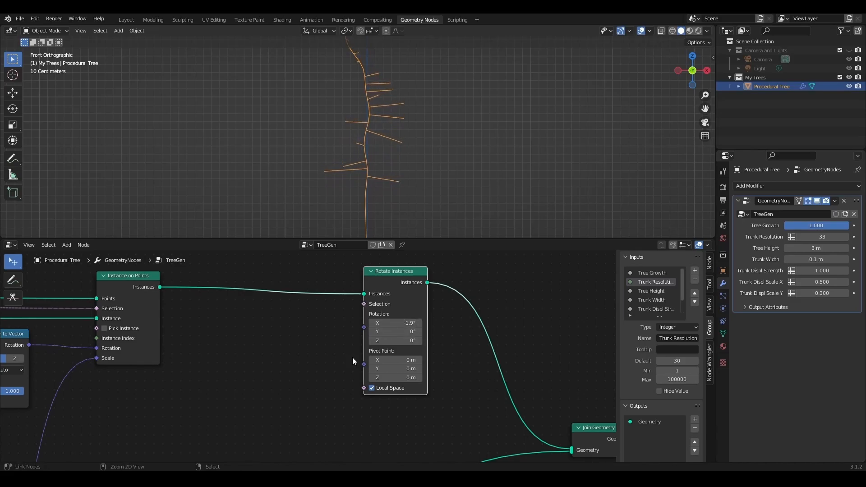
{"action": "scroll", "coordinate": [319, 364], "scroll_direction": "down", "scroll_amount": 1}
{"action": "scroll", "coordinate": [293, 373], "scroll_direction": "down", "scroll_amount": 1}
{"action": "middle_click_drag", "start_coordinate": [286, 376], "coordinate": [264, 341]}
{"action": "left_click_drag", "start_coordinate": [550, 264], "coordinate": [290, 409]}
{"action": "key", "text": "g"}
{"action": "left_click", "coordinate": [346, 367]}
{"action": "middle_click_drag", "start_coordinate": [208, 396], "coordinate": [499, 303]}
{"action": "left_click_drag", "start_coordinate": [78, 390], "coordinate": [501, 310]}
{"action": "scroll", "coordinate": [424, 345], "scroll_direction": "up", "scroll_amount": 2}
{"action": "middle_click_drag", "start_coordinate": [424, 346], "coordinate": [339, 380]}
{"action": "key", "text": "ctrl+z"}
- Add a Combine XYZ node and link its Vector output to the Rotation input of Rotate Instances
{"action": "scroll", "coordinate": [383, 371], "scroll_direction": "up", "scroll_amount": 1}
{"action": "scroll", "coordinate": [315, 357], "scroll_direction": "up", "scroll_amount": 1}
{"action": "key", "text": "shift+a"}
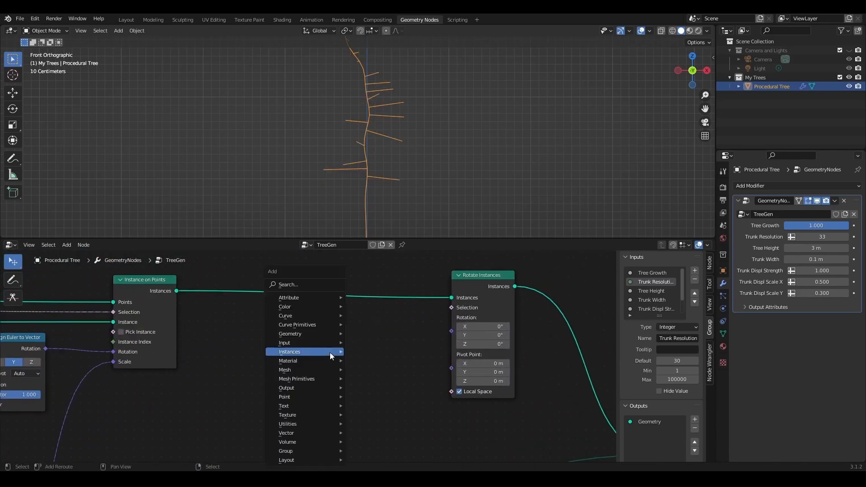
{"action": "left_click", "coordinate": [296, 285]}
{"action": "type", "text": "xyz"}
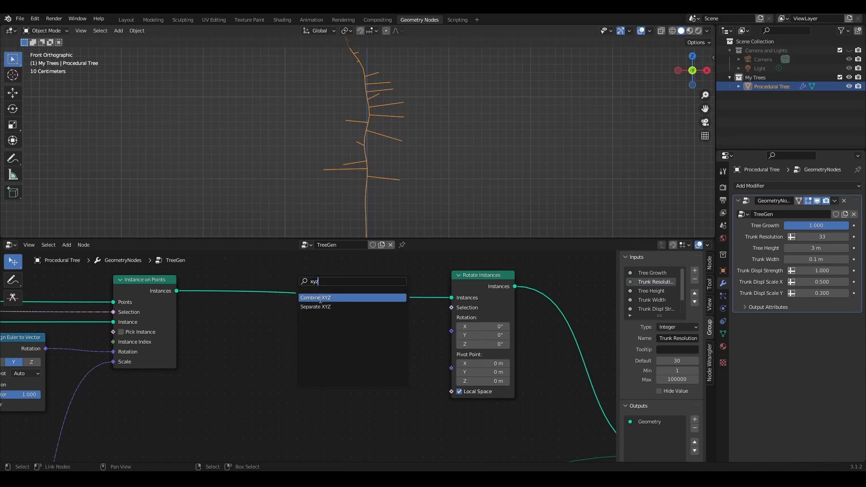
{"action": "key", "text": "Return"}
{"action": "left_click", "coordinate": [374, 366]}
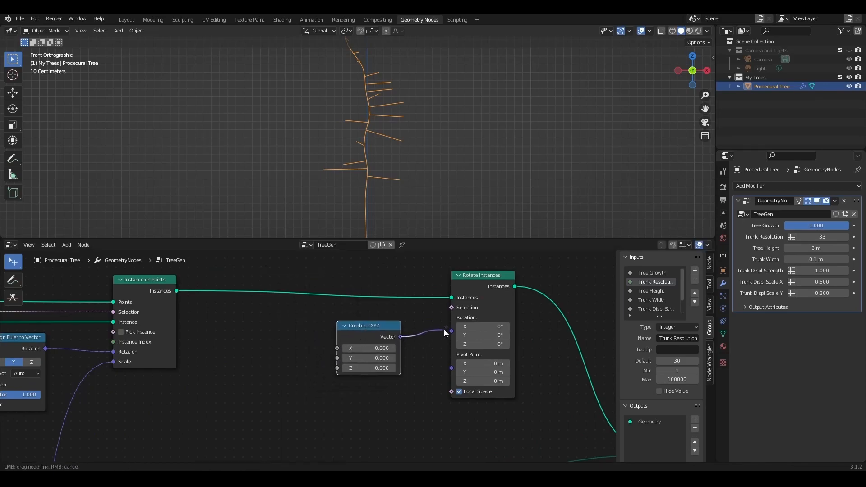
{"action": "left_click_drag", "start_coordinate": [443, 330], "coordinate": [451, 331]}
- Duplicate the To Radians node, place it before the new Combine XYZ, and link its Value to the X input
{"action": "middle_click_drag", "start_coordinate": [298, 376], "coordinate": [472, 336]}
{"action": "scroll", "coordinate": [101, 336], "scroll_direction": "down", "scroll_amount": 4}
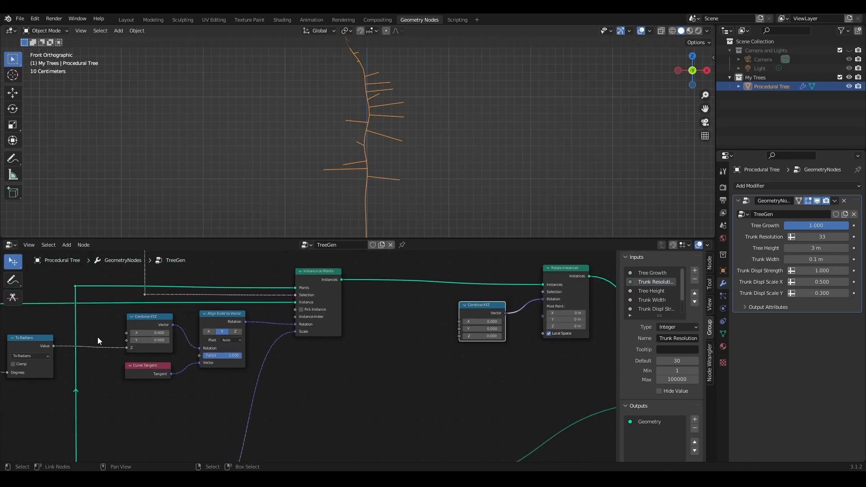
{"action": "left_click_drag", "start_coordinate": [33, 338], "coordinate": [416, 298], "text": "alt"}
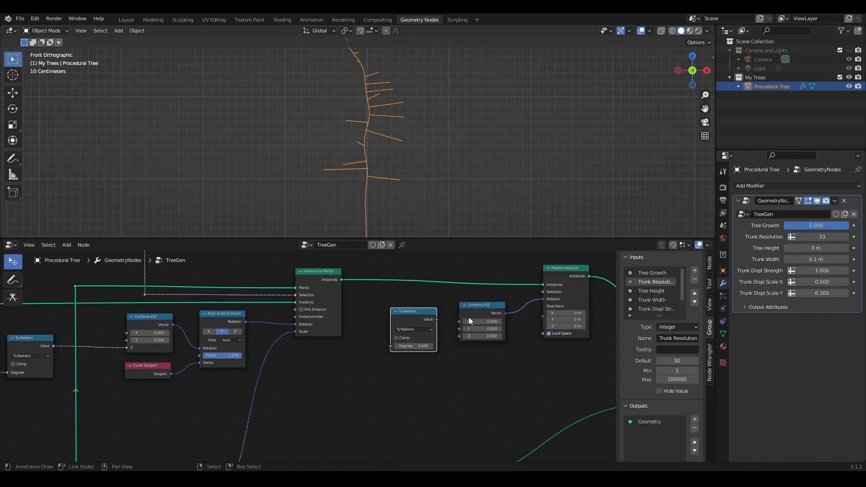
{"action": "scroll", "coordinate": [467, 315], "scroll_direction": "up", "scroll_amount": 2}
{"action": "key", "text": "g"}
{"action": "left_click", "coordinate": [489, 337]}
{"action": "left_click_drag", "start_coordinate": [514, 317], "coordinate": [534, 307]}
- Try a different Degrees value on the duplicated To Radians node and undo it
{"action": "middle_click_drag", "start_coordinate": [522, 396], "coordinate": [405, 401]}
{"action": "left_click_drag", "start_coordinate": [315, 386], "coordinate": [286, 386]}
{"action": "key", "text": "ctrl+z"}
- Add a Map Range node and link its Result to the Degrees input of the duplicated To Radians node
{"action": "scroll", "coordinate": [339, 390], "scroll_direction": "down", "scroll_amount": 5}
{"action": "middle_click_drag", "start_coordinate": [312, 402], "coordinate": [420, 335]}
{"action": "key", "text": "shift+a"}
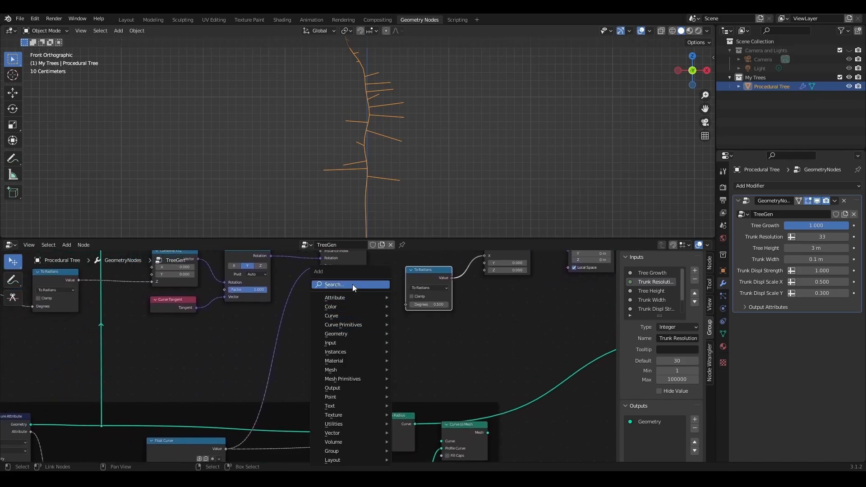
{"action": "left_click", "coordinate": [353, 284]}
{"action": "type", "text": "map"}
{"action": "left_click", "coordinate": [381, 300]}
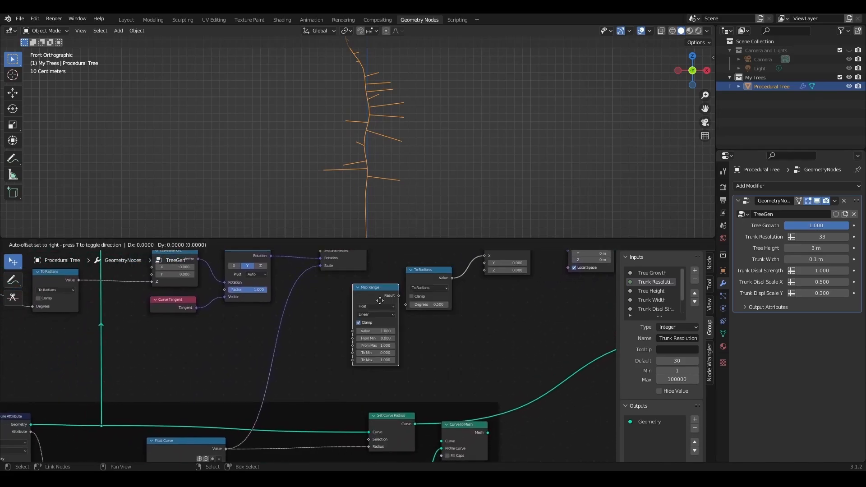
{"action": "left_click", "coordinate": [362, 315]}
{"action": "scroll", "coordinate": [421, 307], "scroll_direction": "up", "scroll_amount": 4}
{"action": "scroll", "coordinate": [422, 309], "scroll_direction": "up", "scroll_amount": 1}
{"action": "left_click_drag", "start_coordinate": [450, 286], "coordinate": [453, 280]}
- Link the Capture Attribute node's Attribute output to the Value input of Map Range
{"action": "scroll", "coordinate": [310, 358], "scroll_direction": "down", "scroll_amount": 1}
{"action": "middle_click_drag", "start_coordinate": [224, 395], "coordinate": [326, 329]}
{"action": "left_click_drag", "start_coordinate": [60, 386], "coordinate": [444, 278]}
{"action": "middle_click_drag", "start_coordinate": [523, 306], "coordinate": [343, 375]}
- Try -30 for To Min and -22.40 for To Max in the Map Range node
{"action": "scroll", "coordinate": [281, 387], "scroll_direction": "up", "scroll_amount": 4}
{"action": "left_click", "coordinate": [292, 378]}
{"action": "type", "text": "-30"}
{"action": "key", "text": "Return"}
{"action": "left_click", "coordinate": [299, 389]}
{"action": "type", "text": "-22.40"}
{"action": "key", "text": "Return"}
- Try further To Max and To Min values in Map Range while checking the branch angles
{"action": "left_click_drag", "start_coordinate": [299, 390], "coordinate": [339, 389]}
{"action": "mouse_move", "coordinate": [298, 379]}
{"action": "left_mouse_down"}
{"action": "mouse_move", "coordinate": [311, 378]}
{"action": "mouse_move", "coordinate": [300, 378]}
{"action": "left_mouse_up"}
{"action": "scroll", "coordinate": [391, 95], "scroll_direction": "down", "scroll_amount": 2}
{"action": "middle_click_drag", "start_coordinate": [392, 95], "coordinate": [397, 139], "text": "shift"}
{"action": "scroll", "coordinate": [397, 139], "scroll_direction": "up", "scroll_amount": 3}
{"action": "mouse_move", "coordinate": [296, 378]}
{"action": "left_mouse_down"}
{"action": "mouse_move", "coordinate": [258, 390]}
{"action": "mouse_move", "coordinate": [312, 378]}
{"action": "left_mouse_up"}
{"action": "scroll", "coordinate": [426, 167], "scroll_direction": "down", "scroll_amount": 2}
{"action": "middle_click_drag", "start_coordinate": [427, 167], "coordinate": [431, 151], "text": "shift"}
- Set Map Range's To Min to 50, its To Max first to -50 and finally to -60, checking the tree from several angles
{"action": "left_click_drag", "start_coordinate": [298, 378], "coordinate": [320, 378]}
{"action": "type", "text": "50"}
{"action": "key", "text": "Tab"}
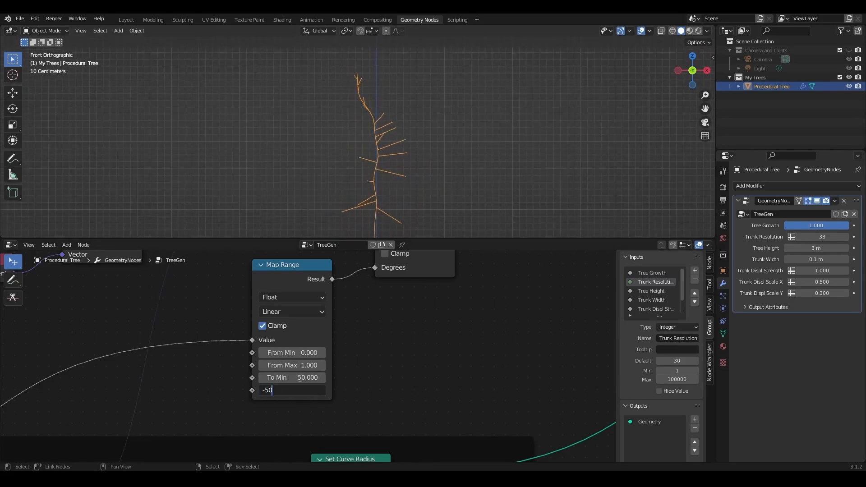
{"action": "key", "text": "Return"}
{"action": "middle_click_drag", "start_coordinate": [358, 194], "coordinate": [444, 180]}
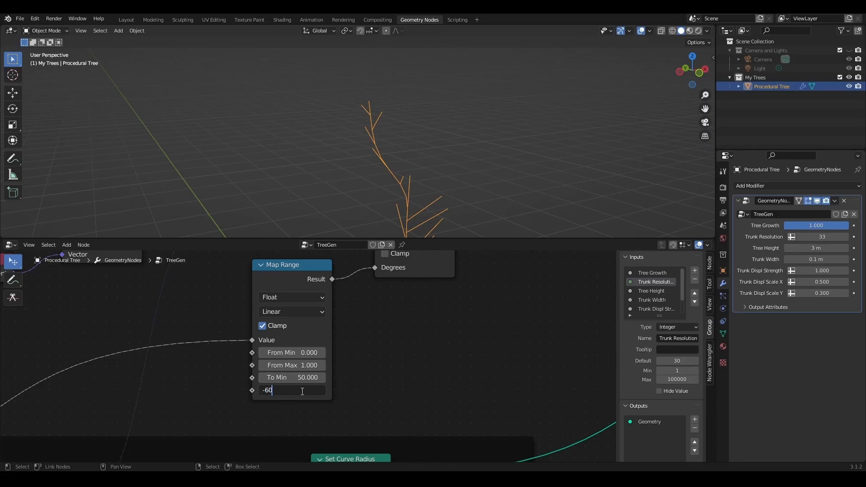
{"action": "middle_click_drag", "start_coordinate": [357, 194], "coordinate": [384, 172]}
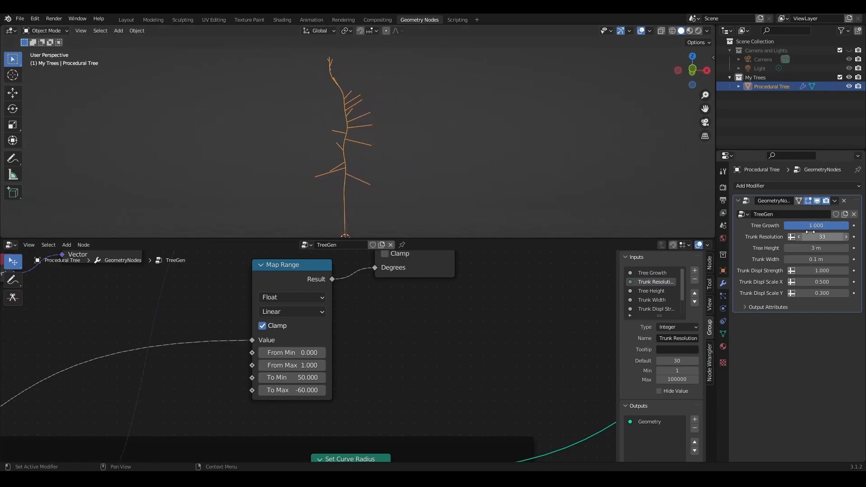
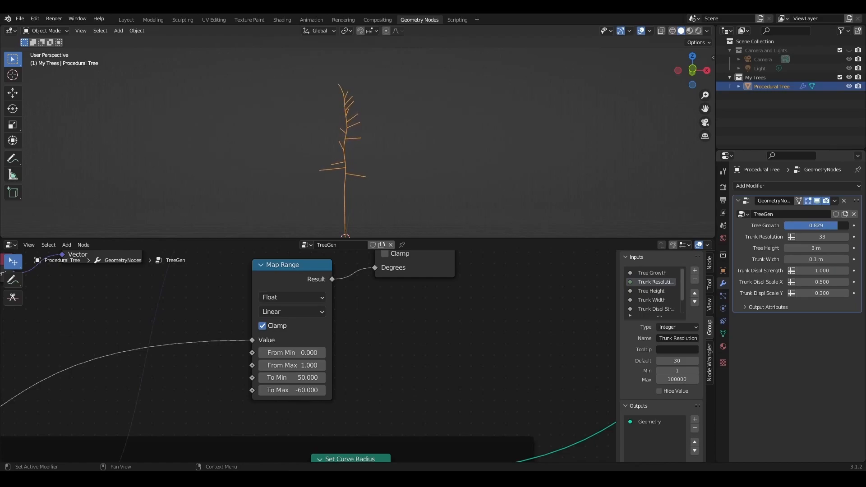
{"action": "middle_click_drag", "start_coordinate": [343, 93], "coordinate": [376, 133]}
{"action": "scroll", "coordinate": [320, 318], "scroll_direction": "down", "scroll_amount": 3}
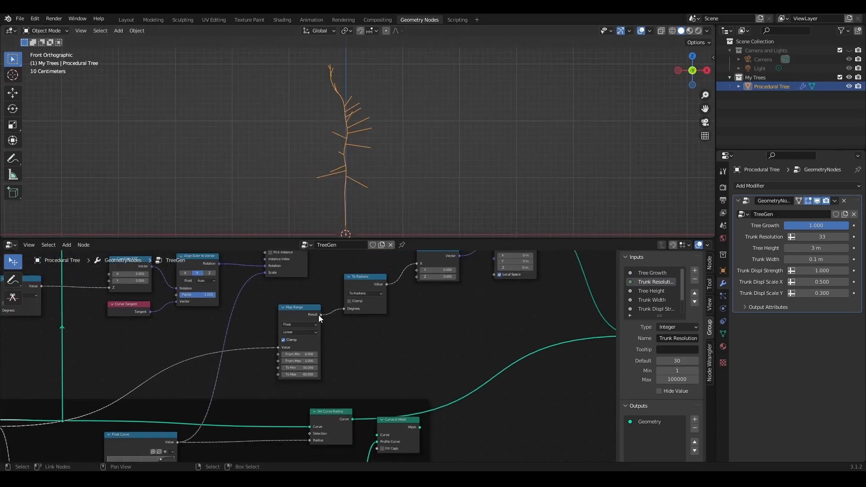
{"action": "left_click", "coordinate": [283, 307]}
{"action": "left_click_drag", "start_coordinate": [293, 305], "coordinate": [294, 306]}
{"action": "left_click", "coordinate": [284, 308]}
- Move the Group Input node at the start of the tree farther away from the Curve Line node
{"action": "scroll", "coordinate": [74, 401], "scroll_direction": "down", "scroll_amount": 5}
{"action": "middle_click_drag", "start_coordinate": [72, 403], "coordinate": [587, 301]}
{"action": "scroll", "coordinate": [253, 347], "scroll_direction": "down", "scroll_amount": 4}
{"action": "middle_click_drag", "start_coordinate": [147, 365], "coordinate": [421, 359]}
{"action": "scroll", "coordinate": [271, 340], "scroll_direction": "up", "scroll_amount": 5}
{"action": "scroll", "coordinate": [258, 324], "scroll_direction": "up", "scroll_amount": 4}
{"action": "middle_click_drag", "start_coordinate": [277, 314], "coordinate": [509, 385]}
{"action": "scroll", "coordinate": [486, 378], "scroll_direction": "up", "scroll_amount": 2}
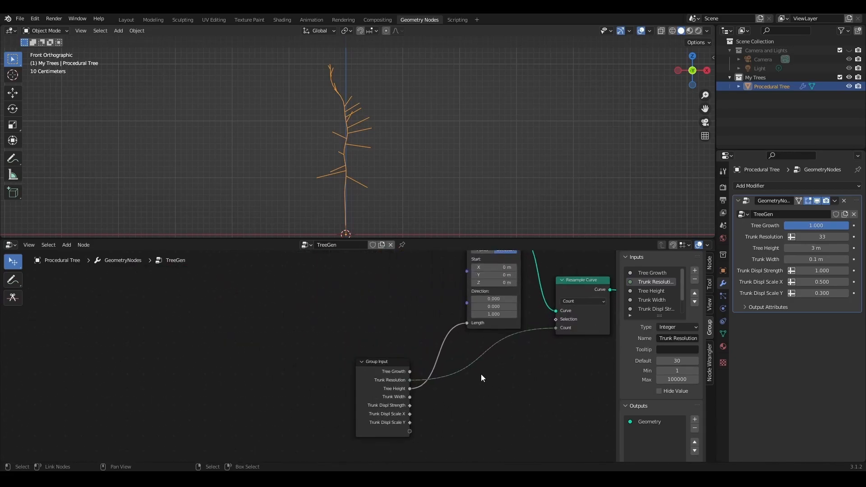
{"action": "left_click_drag", "start_coordinate": [399, 371], "coordinate": [291, 373]}
{"action": "middle_click_drag", "start_coordinate": [447, 355], "coordinate": [369, 378]}
{"action": "scroll", "coordinate": [307, 356], "scroll_direction": "up", "scroll_amount": 3}
- Add a Math node, feed Tree Height and Tree Growth into its values, and link its output to Curve Line's Length
{"action": "key", "text": "shift+a"}
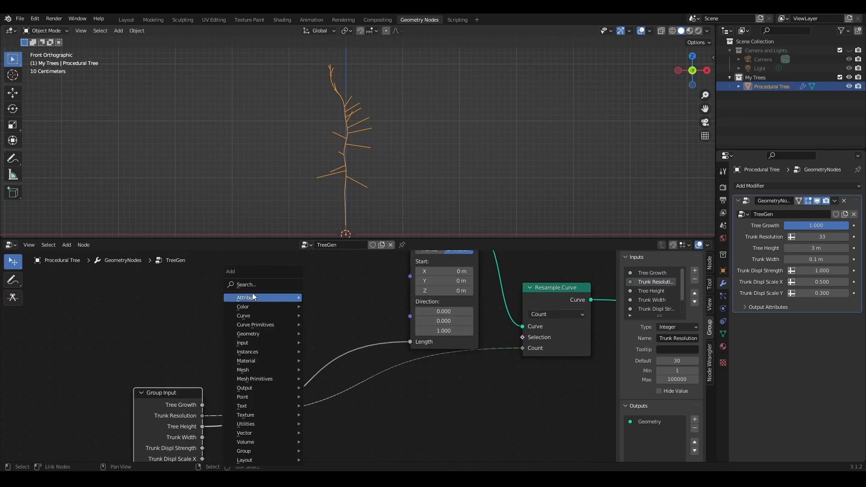
{"action": "left_click", "coordinate": [252, 287]}
{"action": "type", "text": "math"}
{"action": "key", "text": "Return"}
{"action": "left_click", "coordinate": [265, 272]}
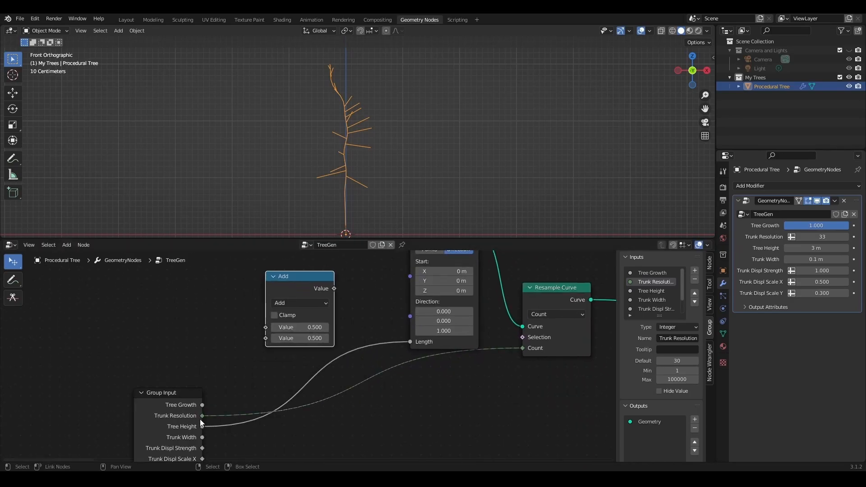
{"action": "left_click_drag", "start_coordinate": [260, 328], "coordinate": [263, 328]}
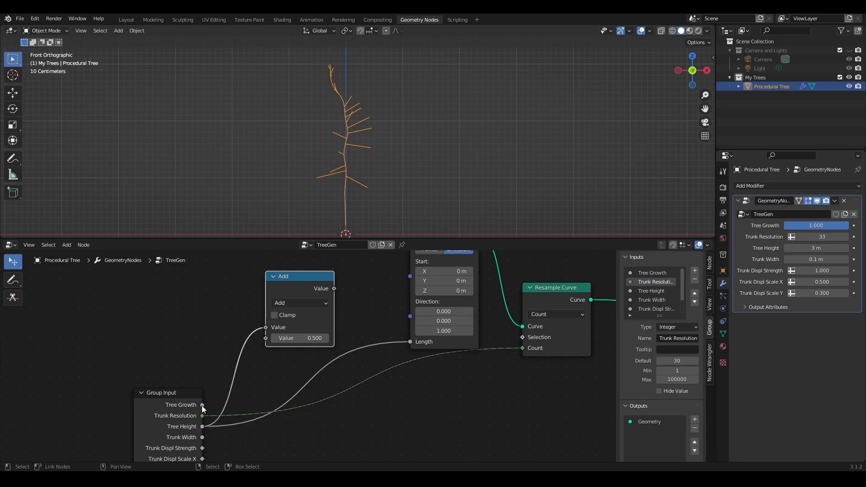
{"action": "left_click_drag", "start_coordinate": [202, 405], "coordinate": [266, 337]}
{"action": "left_click_drag", "start_coordinate": [333, 288], "coordinate": [410, 341]}
- Move the Math node lower, set its operation to Multiply, and test the tree with the Tree Growth value
{"action": "left_click_drag", "start_coordinate": [303, 281], "coordinate": [308, 315]}
{"action": "left_click", "coordinate": [301, 337]}
{"action": "left_click", "coordinate": [301, 235]}
{"action": "middle_click_drag", "start_coordinate": [351, 282], "coordinate": [301, 325]}
{"action": "left_click_drag", "start_coordinate": [817, 248], "coordinate": [823, 225]}
{"action": "key", "text": "ctrl+z"}
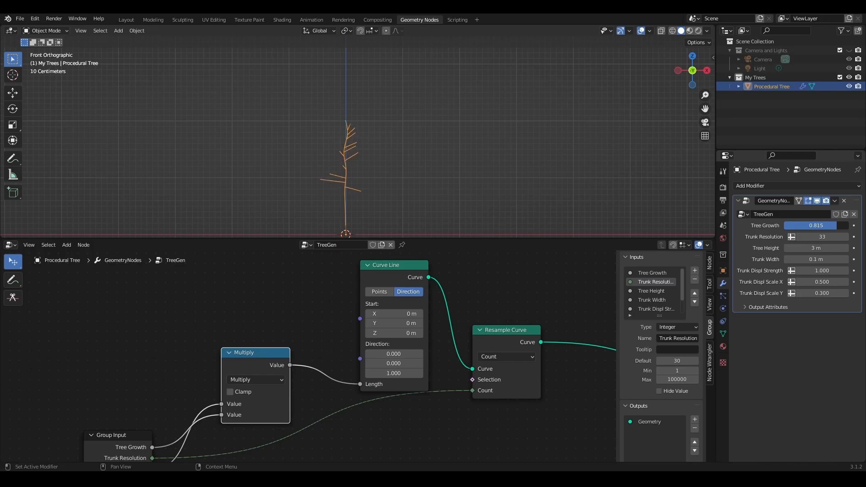
- Move Join Geometry and Group Output farther from Rotate Instances to make room for more nodes
{"action": "scroll", "coordinate": [496, 322], "scroll_direction": "down", "scroll_amount": 12}
{"action": "middle_click_drag", "start_coordinate": [560, 323], "coordinate": [171, 318]}
{"action": "scroll", "coordinate": [270, 302], "scroll_direction": "down", "scroll_amount": 6}
{"action": "middle_click_drag", "start_coordinate": [385, 288], "coordinate": [134, 343]}
{"action": "scroll", "coordinate": [342, 366], "scroll_direction": "up", "scroll_amount": 11}
{"action": "middle_click_drag", "start_coordinate": [342, 366], "coordinate": [257, 398]}
{"action": "left_click_drag", "start_coordinate": [415, 340], "coordinate": [306, 410]}
{"action": "left_click_drag", "start_coordinate": [319, 371], "coordinate": [516, 272]}
{"action": "scroll", "coordinate": [315, 329], "scroll_direction": "up", "scroll_amount": 3}
{"action": "scroll", "coordinate": [318, 318], "scroll_direction": "up", "scroll_amount": 3}
{"action": "middle_click_drag", "start_coordinate": [318, 318], "coordinate": [382, 411]}
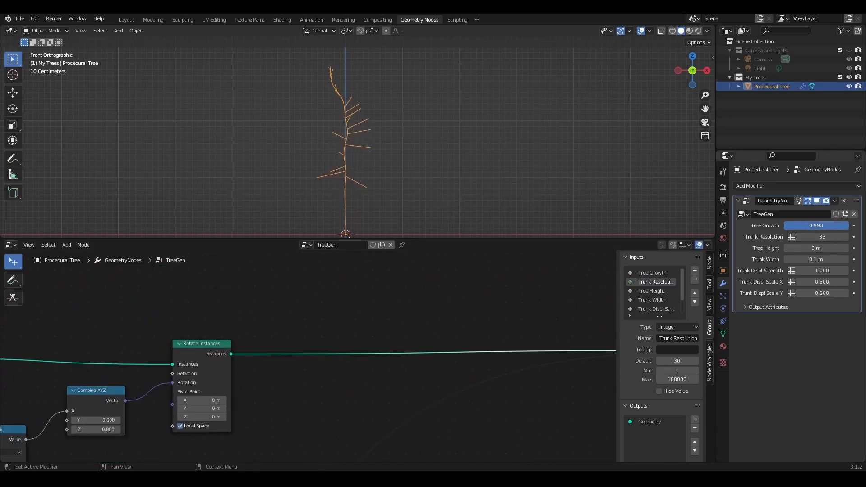
{"action": "scroll", "coordinate": [306, 393], "scroll_direction": "down", "scroll_amount": 2}
- Insert a Trim Curve node between Rotate Instances and Join Geometry and align it with the link
{"action": "key", "text": "shift+a"}
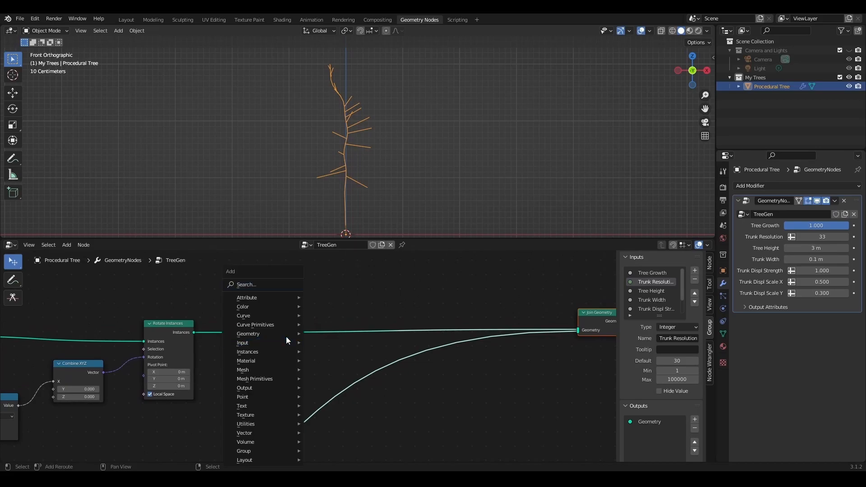
{"action": "left_click", "coordinate": [263, 285]}
{"action": "type", "text": "trim"}
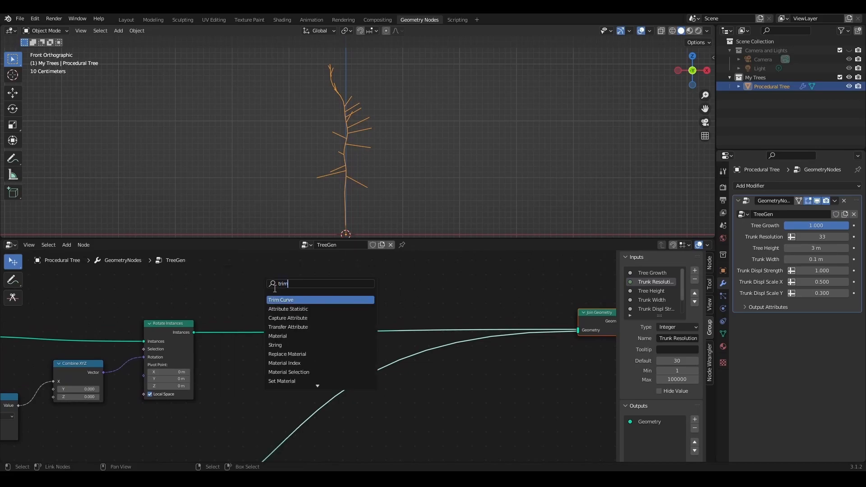
{"action": "left_click", "coordinate": [286, 300]}
{"action": "left_click", "coordinate": [288, 316]}
{"action": "scroll", "coordinate": [401, 354], "scroll_direction": "up", "scroll_amount": 2}
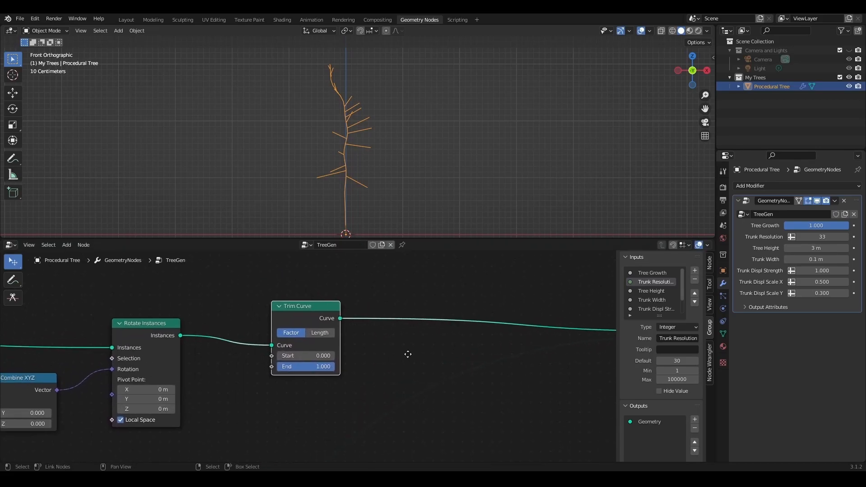
{"action": "left_click_drag", "start_coordinate": [327, 310], "coordinate": [350, 300]}
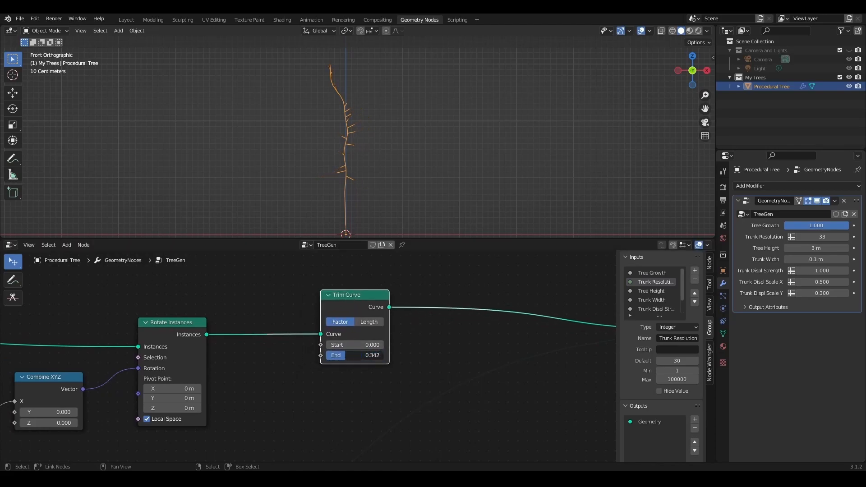
- Add a new Group Input node and link its Tree Growth output to Trim Curve's End input
{"action": "scroll", "coordinate": [234, 286], "scroll_direction": "down", "scroll_amount": 1}
{"action": "key", "text": "shift+a"}
{"action": "left_click", "coordinate": [234, 286]}
{"action": "type", "text": "gr"}
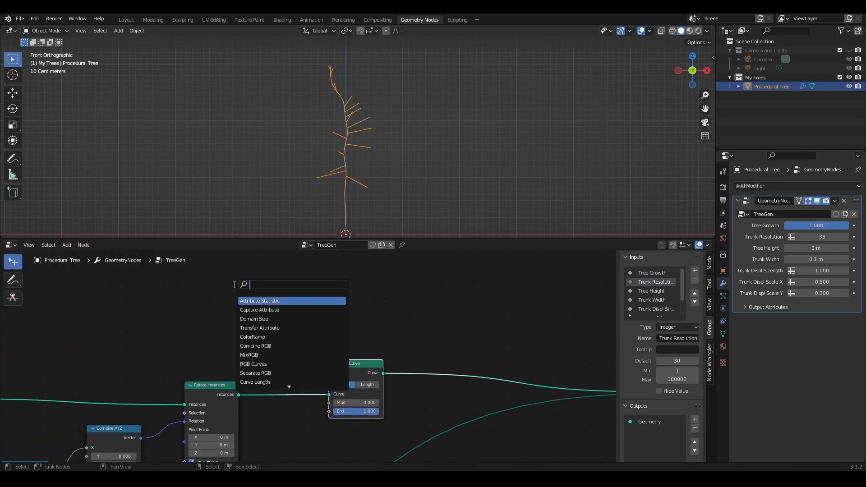
{"action": "type", "text": "ou"}
{"action": "key", "text": "Return"}
{"action": "left_click", "coordinate": [245, 296]}
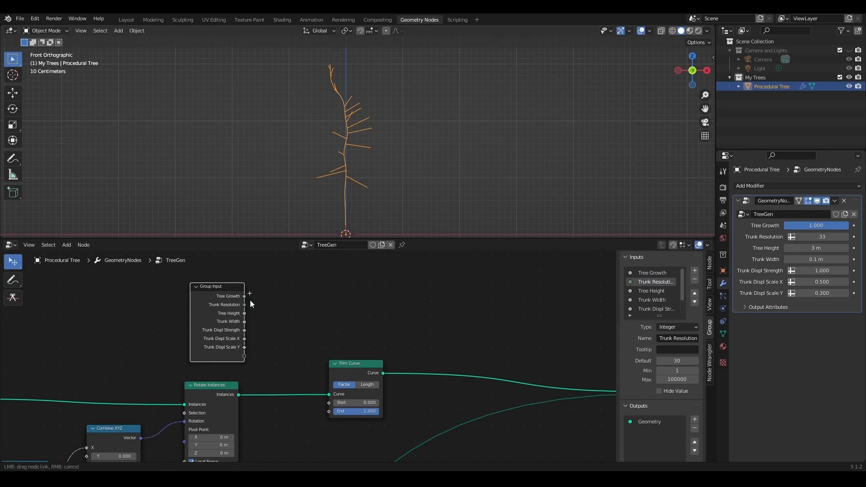
{"action": "left_click_drag", "start_coordinate": [333, 411], "coordinate": [332, 411]}
- Move the new Group Input node below the link between Rotate Instances and Trim Curve
{"action": "scroll", "coordinate": [311, 422], "scroll_direction": "down", "scroll_amount": 1}
{"action": "middle_click_drag", "start_coordinate": [310, 428], "coordinate": [285, 370]}
{"action": "left_click_drag", "start_coordinate": [204, 264], "coordinate": [292, 358]}
{"action": "scroll", "coordinate": [310, 361], "scroll_direction": "down", "scroll_amount": 1}
{"action": "scroll", "coordinate": [316, 354], "scroll_direction": "down", "scroll_amount": 1}
- Add a reroute point on the trunk link to Join Geometry and move it lower
{"action": "middle_click_drag", "start_coordinate": [423, 417], "coordinate": [351, 369]}
{"action": "right_click_drag", "start_coordinate": [272, 354], "coordinate": [265, 336], "text": "shift"}
{"action": "left_click_drag", "start_coordinate": [267, 341], "coordinate": [370, 437]}
{"action": "scroll", "coordinate": [310, 402], "scroll_direction": "up", "scroll_amount": 5}
- Move Join Geometry and Group Output farther away from the Trim Curve node
{"action": "middle_click_drag", "start_coordinate": [400, 288], "coordinate": [346, 374]}
{"action": "right_click_drag", "start_coordinate": [532, 339], "coordinate": [399, 401]}
{"action": "left_click_drag", "start_coordinate": [415, 387], "coordinate": [478, 375]}
{"action": "middle_click_drag", "start_coordinate": [226, 408], "coordinate": [300, 405]}
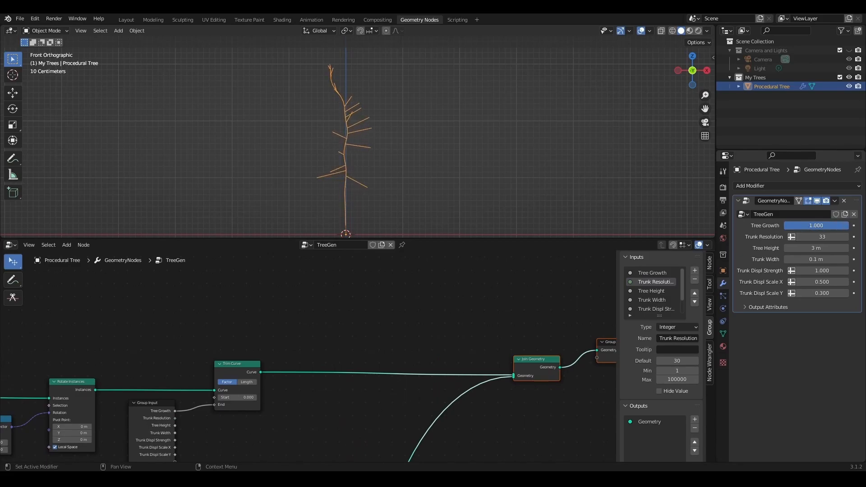
{"action": "middle_click_drag", "start_coordinate": [353, 418], "coordinate": [220, 380]}
{"action": "left_click_drag", "start_coordinate": [391, 332], "coordinate": [506, 321]}
{"action": "middle_click_drag", "start_coordinate": [246, 392], "coordinate": [331, 313]}
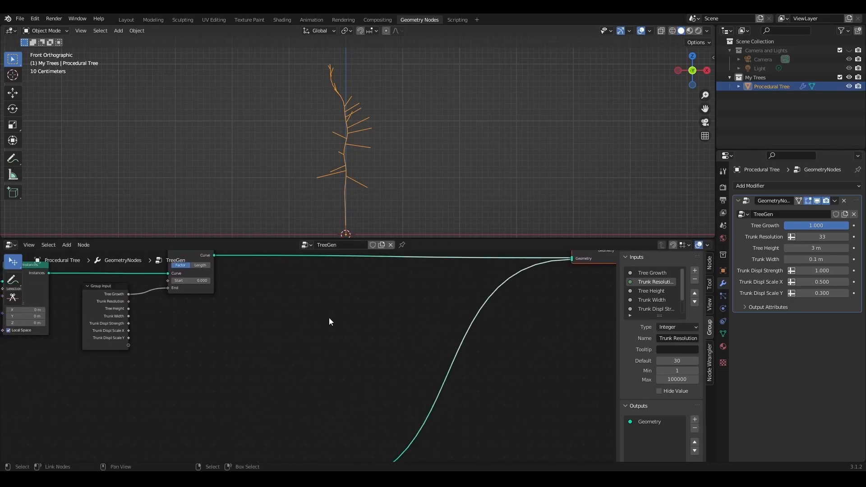
- Link the trunk's Curve to Mesh output to the reroute leading to Join Geometry
{"action": "scroll", "coordinate": [331, 313], "scroll_direction": "down", "scroll_amount": 6}
{"action": "middle_click_drag", "start_coordinate": [177, 392], "coordinate": [396, 318]}
{"action": "scroll", "coordinate": [299, 364], "scroll_direction": "up", "scroll_amount": 1}
{"action": "left_click_drag", "start_coordinate": [289, 353], "coordinate": [520, 349]}
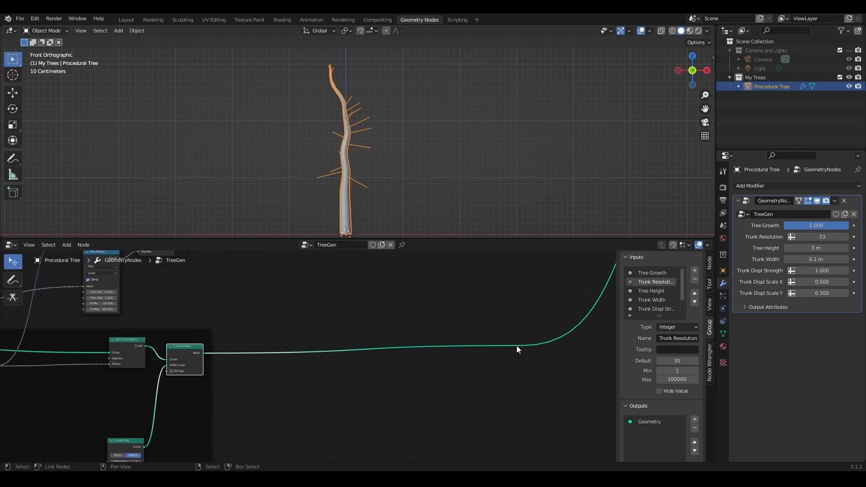
{"action": "middle_click_drag", "start_coordinate": [468, 301], "coordinate": [523, 339]}
- Insert a Curve to Mesh node between Trim Curve and Join Geometry
{"action": "middle_click_drag", "start_coordinate": [477, 318], "coordinate": [237, 389]}
{"action": "key", "text": "shift+a"}
{"action": "type", "text": "cu"}
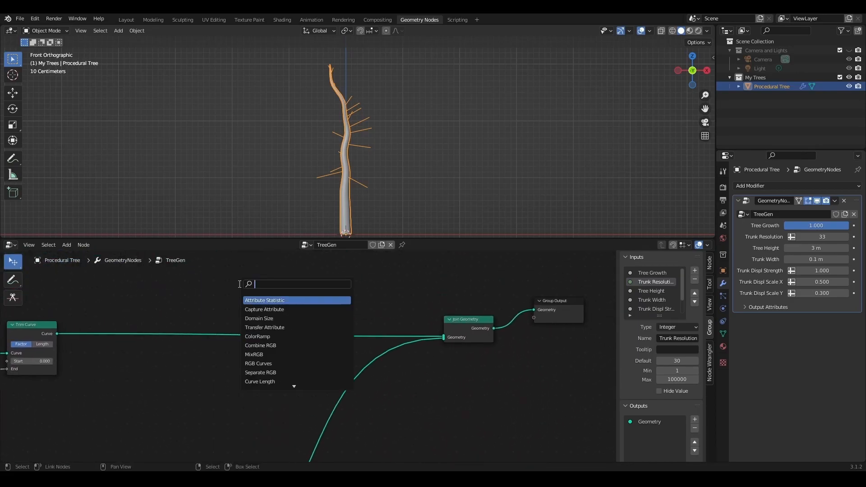
{"action": "type", "text": "rve t"}
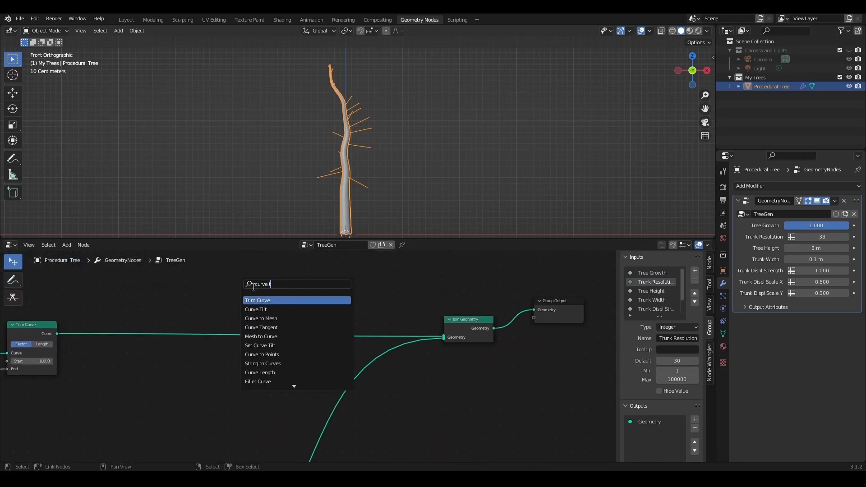
{"action": "left_click", "coordinate": [271, 318]}
{"action": "left_click", "coordinate": [302, 346]}
- Add a Curve Circle node and link its Curve output to the Profile Curve input of the branches' Curve to Mesh
{"action": "middle_click_drag", "start_coordinate": [269, 366], "coordinate": [382, 356]}
{"action": "key", "text": "shift+a"}
{"action": "mouse_move", "coordinate": [326, 325]}
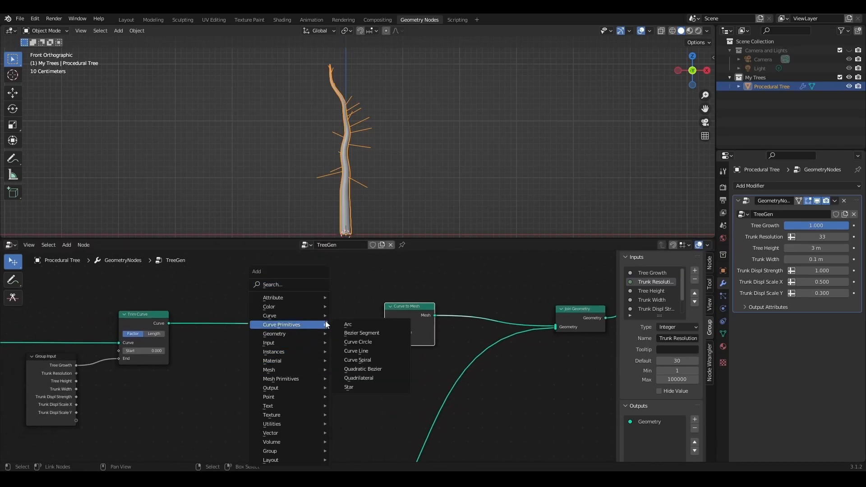
{"action": "left_click", "coordinate": [370, 342]}
{"action": "left_click", "coordinate": [311, 343]}
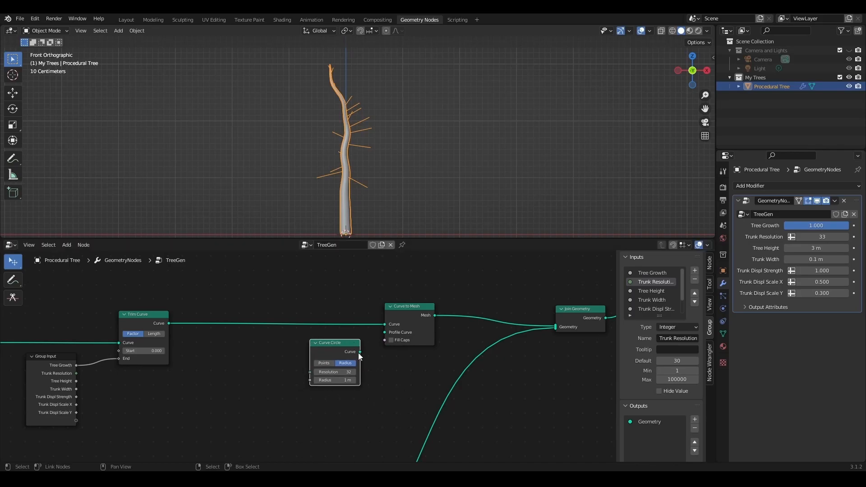
{"action": "left_click_drag", "start_coordinate": [381, 339], "coordinate": [382, 334]}
{"action": "scroll", "coordinate": [381, 335], "scroll_direction": "up", "scroll_amount": 3}
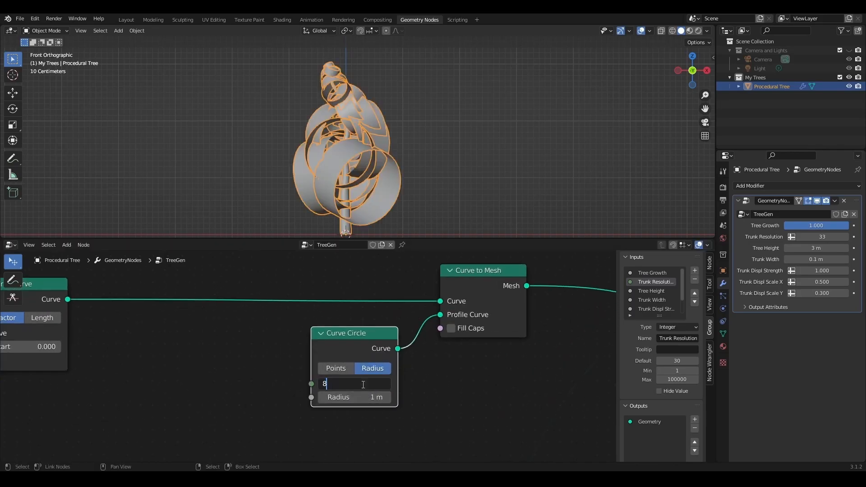
- Set the branches' Curve Circle resolution to 8 and its radius to 0.05 m
{"action": "key", "text": "Return"}
{"action": "left_click", "coordinate": [367, 397]}
{"action": "type", "text": ".1"}
{"action": "key", "text": "Return"}
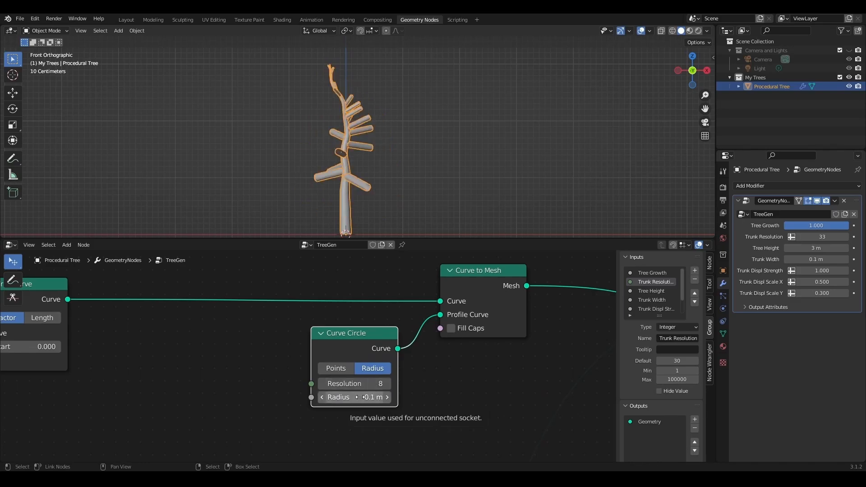
{"action": "type", "text": ".05"}
{"action": "key", "text": "Return"}
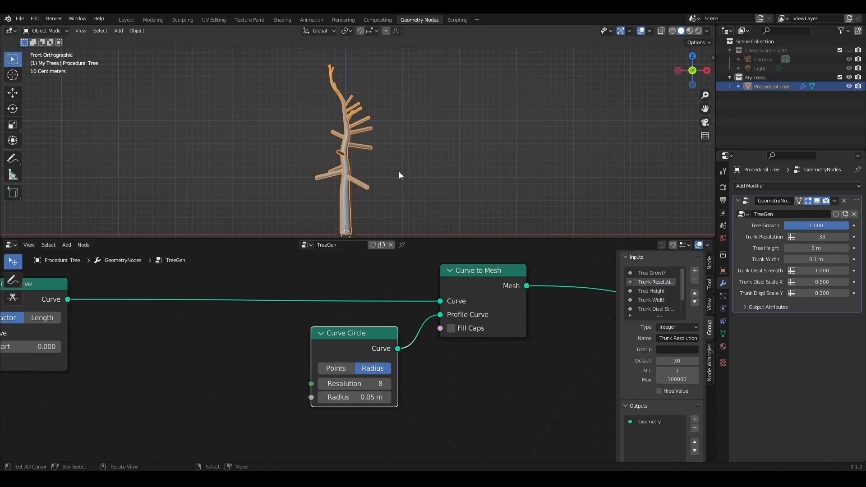
- Link the Group Input's Trunk Width output to the Radius input of the branches' Curve Circle
{"action": "key", "text": "Home"}
{"action": "left_click_drag", "start_coordinate": [23, 346], "coordinate": [60, 379]}
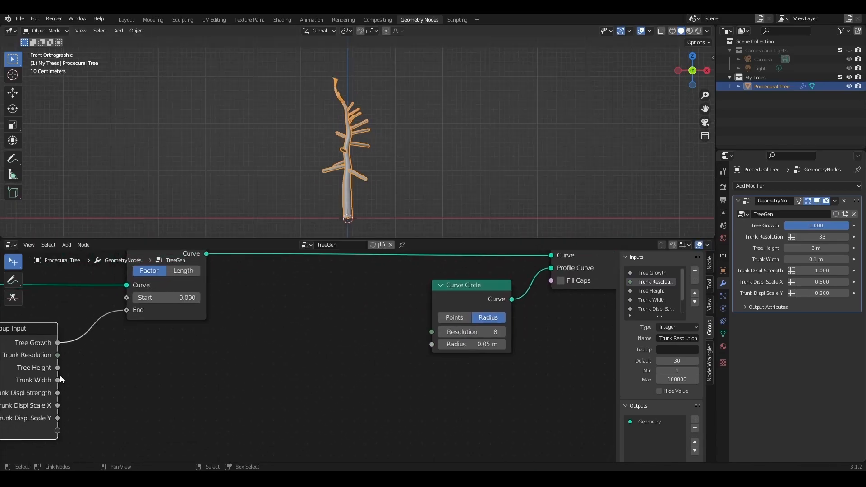
{"action": "left_click_drag", "start_coordinate": [401, 340], "coordinate": [431, 344]}
{"action": "left_click_drag", "start_coordinate": [480, 288], "coordinate": [481, 329]}
{"action": "key", "text": "Home"}
- Insert a Math node set to Multiply between Trunk Width and the Curve Circle's Radius
{"action": "key", "text": "shift+a"}
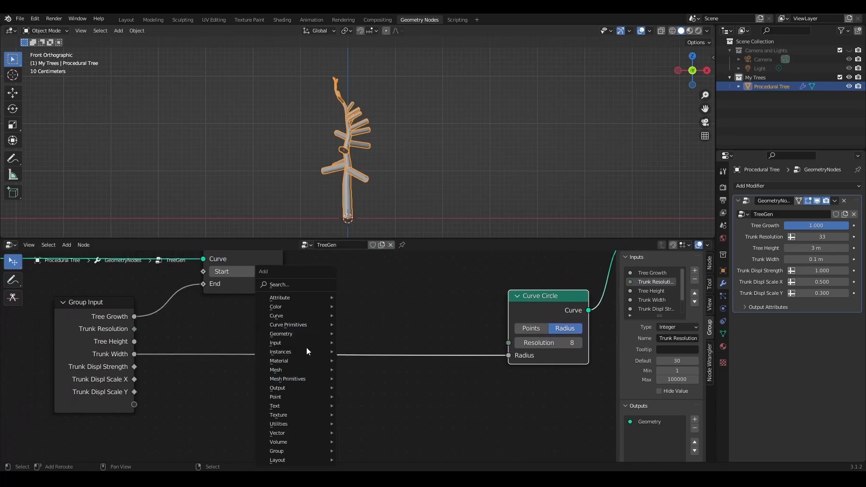
{"action": "left_click", "coordinate": [294, 285]}
{"action": "type", "text": "math"}
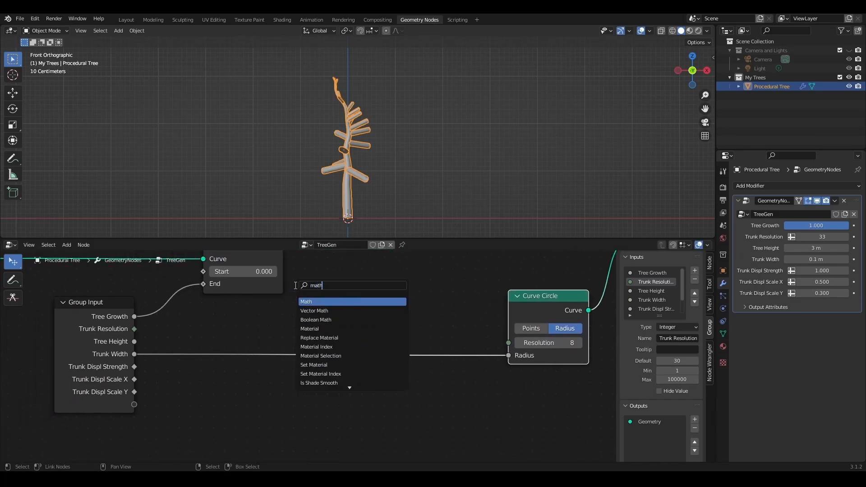
{"action": "left_click", "coordinate": [316, 301]}
{"action": "left_click", "coordinate": [382, 391]}
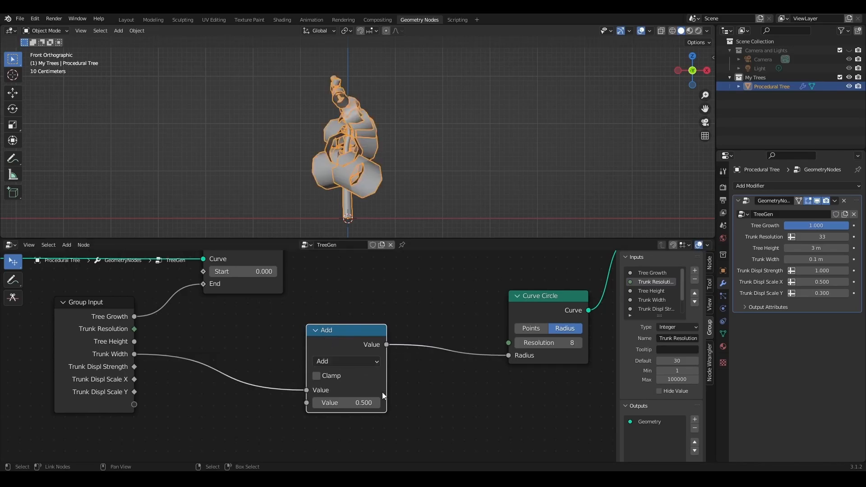
{"action": "scroll", "coordinate": [383, 391], "scroll_direction": "up", "scroll_amount": 2}
{"action": "left_click", "coordinate": [356, 363]}
{"action": "left_click", "coordinate": [350, 223]}
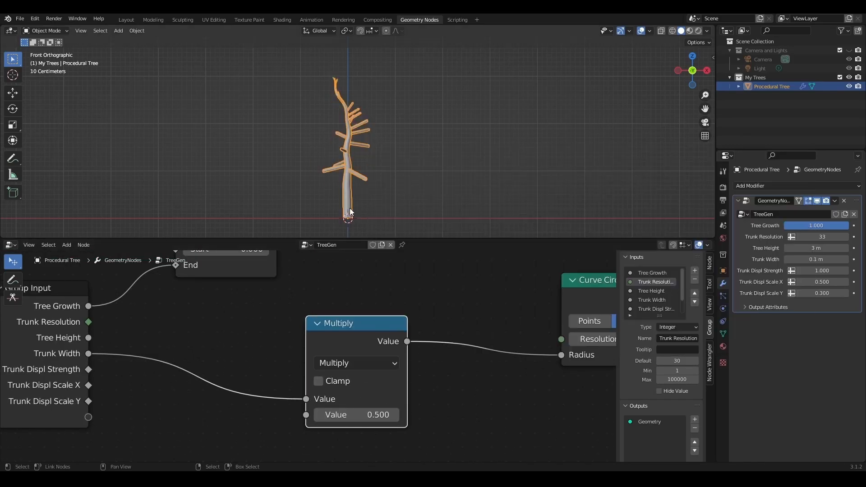
- Try a factor of 0.4 in the Multiply node and return it to 0.5
{"action": "left_click", "coordinate": [336, 415]}
{"action": "type", "text": "0.4"}
{"action": "key", "text": "Return"}
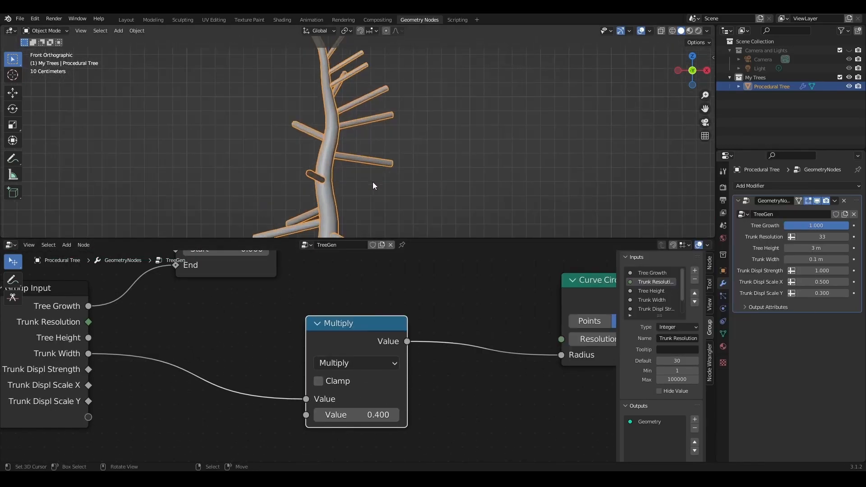
{"action": "left_click", "coordinate": [395, 415]}
- Preview the branch thickness while varying Tree Growth and Trunk Width, and undo the test change
{"action": "middle_click_drag", "start_coordinate": [451, 118], "coordinate": [370, 130]}
{"action": "left_click_drag", "start_coordinate": [825, 226], "coordinate": [846, 225]}
{"action": "mouse_move", "coordinate": [816, 259]}
{"action": "left_mouse_down"}
{"action": "mouse_move", "coordinate": [835, 260]}
{"action": "mouse_move", "coordinate": [811, 259]}
{"action": "left_mouse_up"}
{"action": "key", "text": "ctrl+z"}
{"action": "scroll", "coordinate": [358, 171], "scroll_direction": "down", "scroll_amount": 4}
{"action": "middle_click_drag", "start_coordinate": [357, 171], "coordinate": [348, 163]}
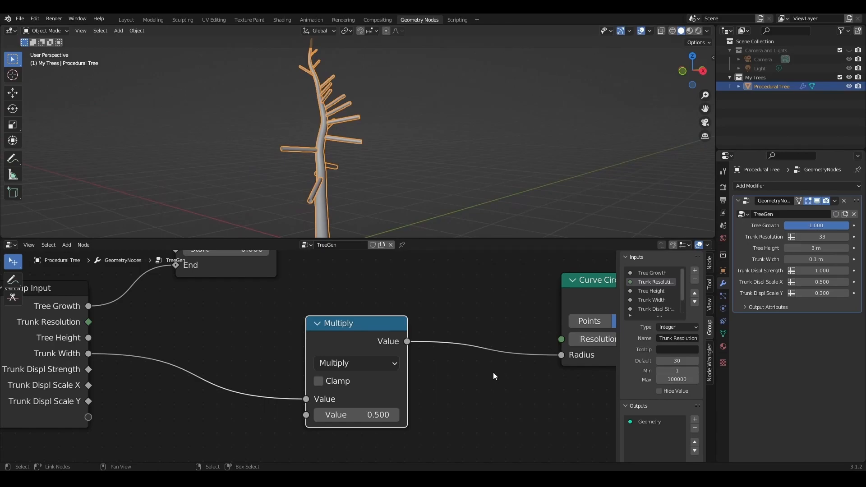
{"action": "scroll", "coordinate": [472, 368], "scroll_direction": "down", "scroll_amount": 1}
{"action": "key", "text": "KP_1"}
- Insert a Set Curve Radius node between the branches' Trim Curve and Curve to Mesh nodes
{"action": "middle_click_drag", "start_coordinate": [475, 352], "coordinate": [204, 366]}
{"action": "scroll", "coordinate": [367, 93], "scroll_direction": "up", "scroll_amount": 2}
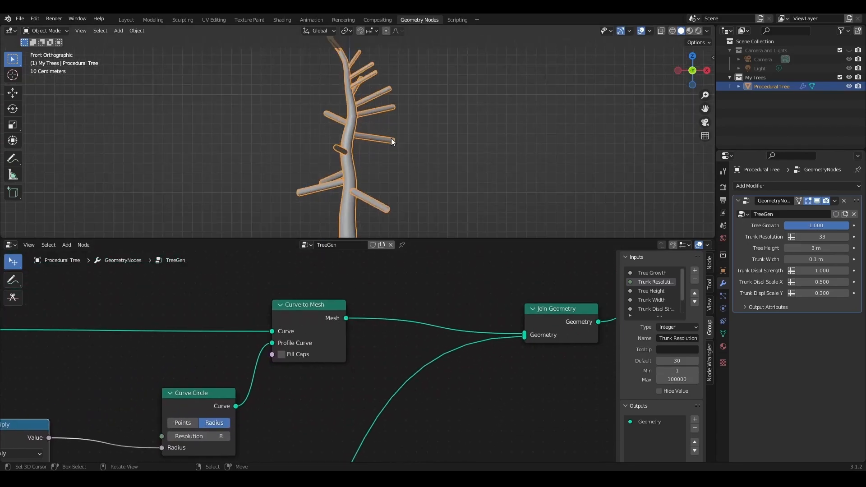
{"action": "scroll", "coordinate": [452, 353], "scroll_direction": "down", "scroll_amount": 2}
{"action": "middle_click_drag", "start_coordinate": [276, 327], "coordinate": [458, 304]}
{"action": "scroll", "coordinate": [387, 308], "scroll_direction": "up", "scroll_amount": 3}
{"action": "middle_click_drag", "start_coordinate": [387, 308], "coordinate": [362, 344]}
{"action": "key", "text": "shift+a"}
{"action": "left_click", "coordinate": [319, 285]}
{"action": "type", "text": "set c"}
{"action": "left_click", "coordinate": [359, 309]}
{"action": "left_click", "coordinate": [396, 339]}
{"action": "scroll", "coordinate": [307, 365], "scroll_direction": "down", "scroll_amount": 2}
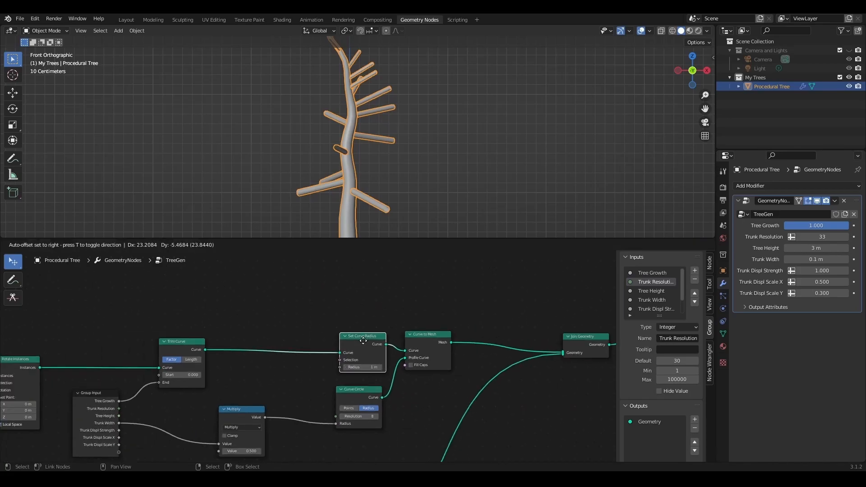
- Place the Multiply node beneath Trim Curve and move Set Curve Radius, Curve Circle and the nodes after them farther from Trim Curve
{"action": "middle_click_drag", "start_coordinate": [290, 405], "coordinate": [340, 333]}
{"action": "mouse_move", "coordinate": [289, 348]}
{"action": "left_mouse_down"}
{"action": "mouse_move", "coordinate": [269, 385]}
{"action": "mouse_move", "coordinate": [230, 391]}
{"action": "left_mouse_up"}
{"action": "scroll", "coordinate": [494, 355], "scroll_direction": "down", "scroll_amount": 1}
{"action": "middle_click_drag", "start_coordinate": [494, 355], "coordinate": [295, 393]}
{"action": "left_click_drag", "start_coordinate": [530, 273], "coordinate": [239, 382]}
{"action": "key", "text": "g"}
{"action": "left_click", "coordinate": [431, 350]}
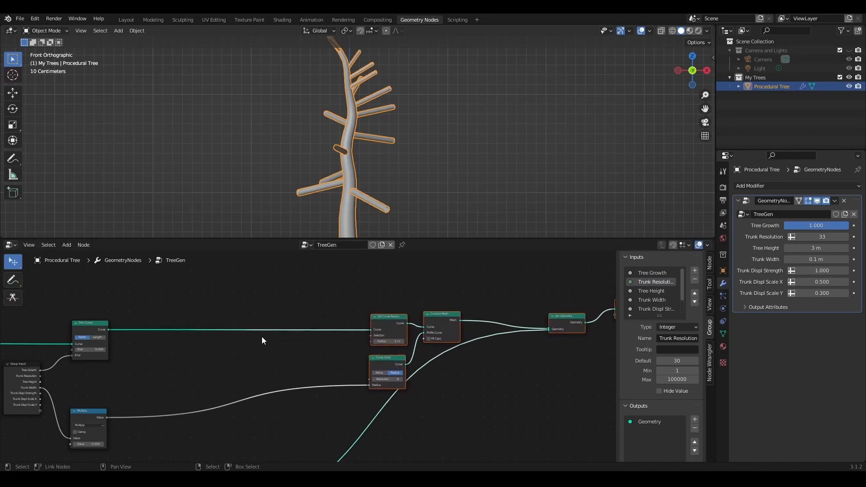
- Insert a Capture Attribute node between Trim Curve and Set Curve Radius
{"action": "middle_click_drag", "start_coordinate": [200, 344], "coordinate": [311, 337]}
{"action": "scroll", "coordinate": [310, 337], "scroll_direction": "up", "scroll_amount": 2}
{"action": "scroll", "coordinate": [286, 355], "scroll_direction": "up", "scroll_amount": 2}
{"action": "key", "text": "shift+a"}
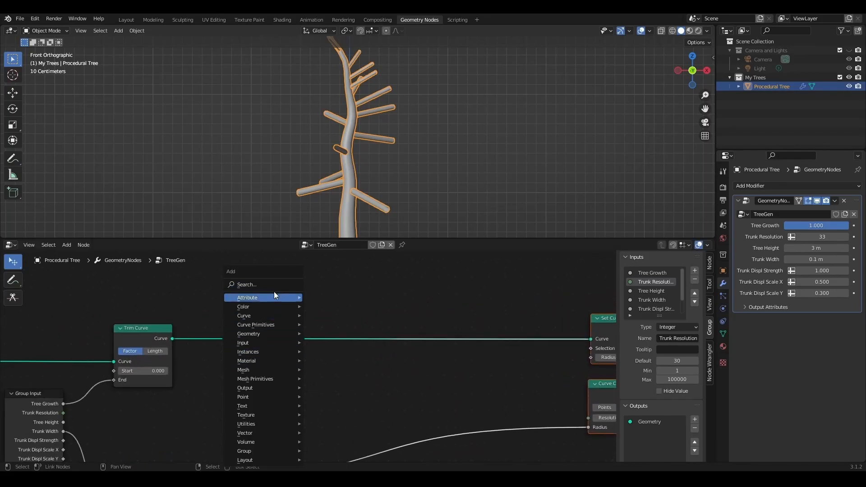
{"action": "left_click", "coordinate": [271, 284]}
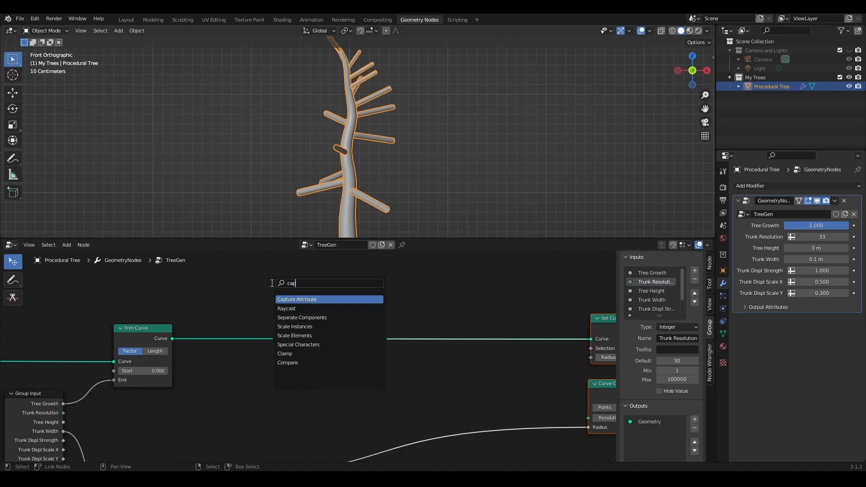
{"action": "key", "text": "Return"}
{"action": "left_click", "coordinate": [265, 335]}
- Add a Spline Parameter node and feed its Factor through Capture Attribute into Set Curve Radius's Radius input
{"action": "middle_click_drag", "start_coordinate": [207, 396], "coordinate": [274, 347]}
{"action": "key", "text": "shift+a"}
{"action": "left_click", "coordinate": [230, 284]}
{"action": "type", "text": "spli"}
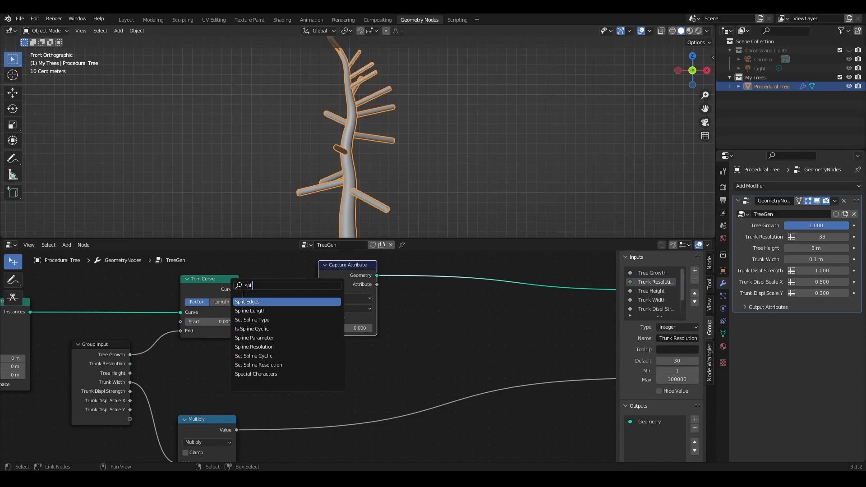
{"action": "left_click", "coordinate": [254, 338]}
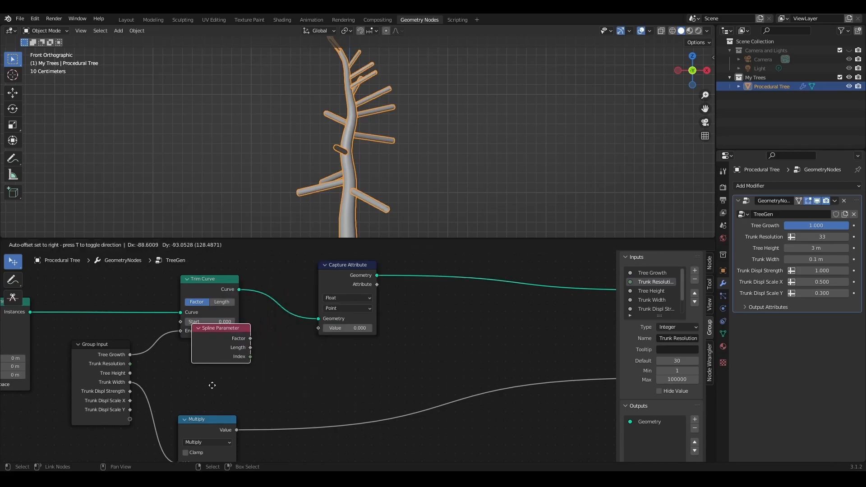
{"action": "left_click", "coordinate": [208, 403]}
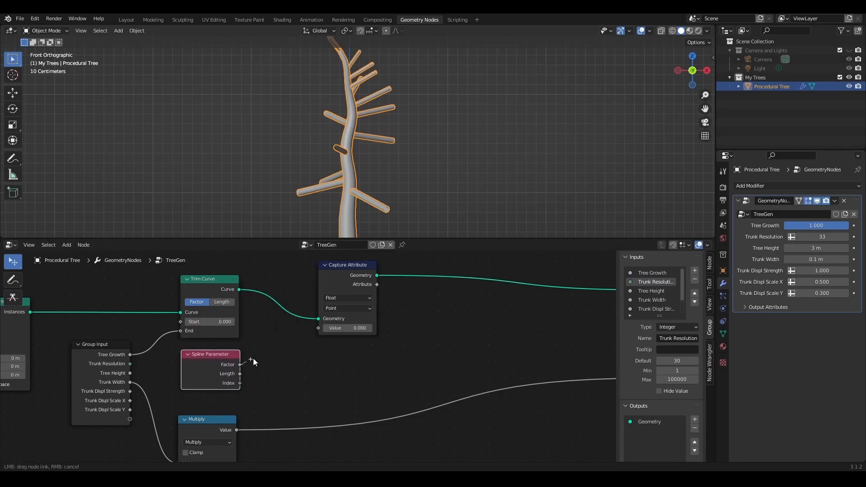
{"action": "left_click_drag", "start_coordinate": [320, 328], "coordinate": [322, 328]}
{"action": "middle_click_drag", "start_coordinate": [425, 348], "coordinate": [202, 363]}
{"action": "left_click_drag", "start_coordinate": [160, 297], "coordinate": [441, 322]}
- Insert a Map Range node between the captured attribute and Set Curve Radius, with To Min 1 and To Max 0
{"action": "scroll", "coordinate": [311, 347], "scroll_direction": "up", "scroll_amount": 3}
{"action": "middle_click_drag", "start_coordinate": [272, 335], "coordinate": [307, 345]}
{"action": "key", "text": "shift+a"}
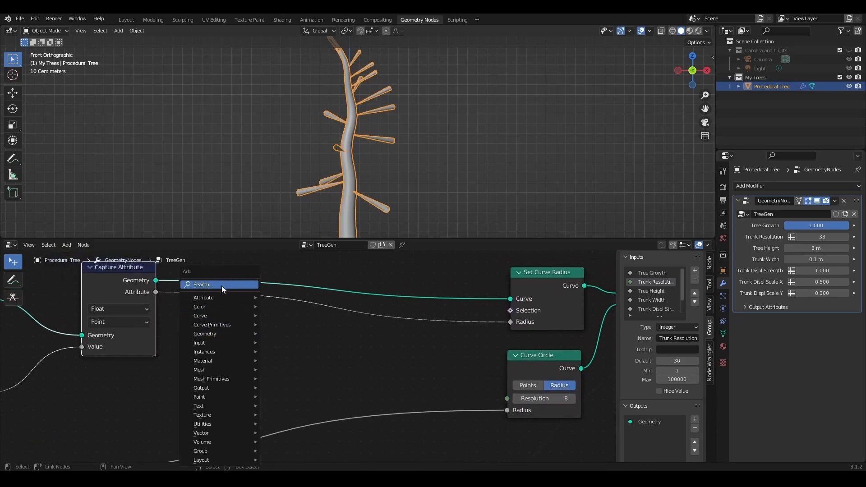
{"action": "left_click", "coordinate": [222, 285]}
{"action": "type", "text": "m"}
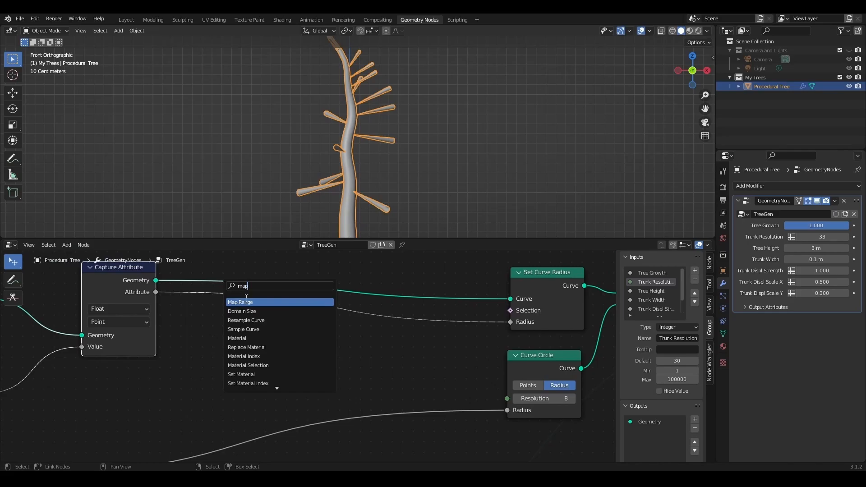
{"action": "type", "text": "ap"}
{"action": "left_click", "coordinate": [246, 301]}
{"action": "left_click", "coordinate": [240, 408]}
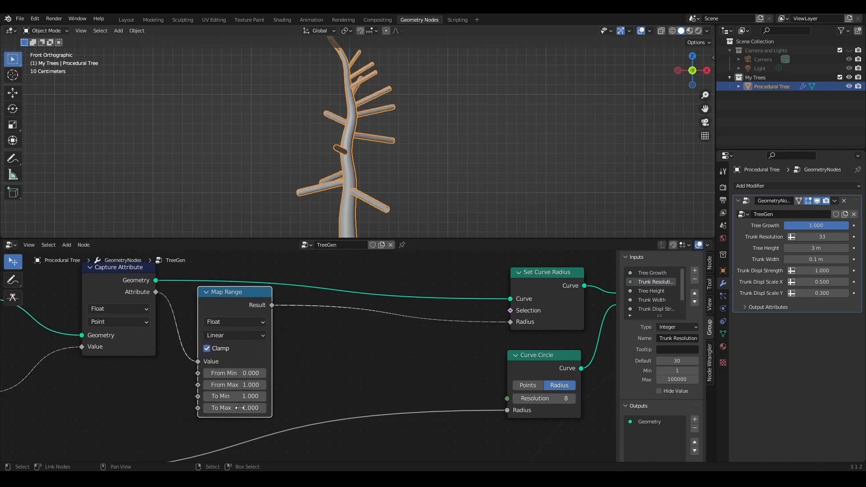
{"action": "key", "text": "Return"}
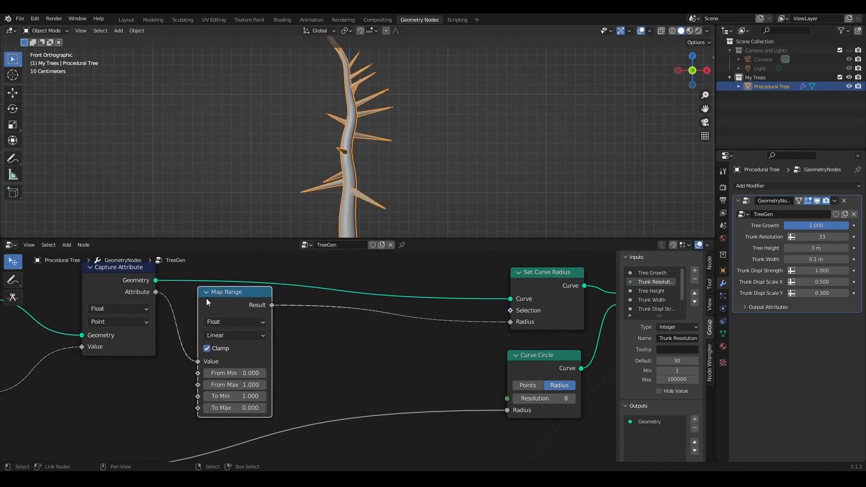
- Insert a Float Curve node between Map Range and Set Curve Radius's Radius input
{"action": "middle_click_drag", "start_coordinate": [240, 296], "coordinate": [157, 299]}
{"action": "key", "text": "shift+a"}
{"action": "left_click", "coordinate": [253, 284]}
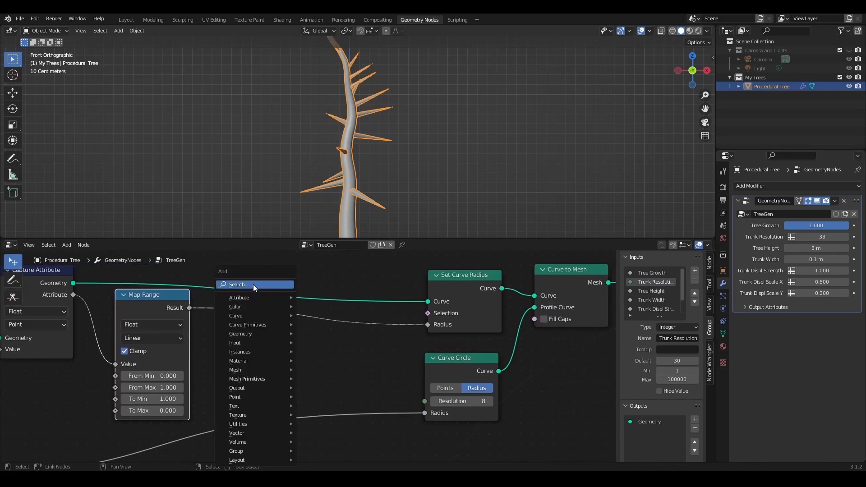
{"action": "type", "text": "flo"}
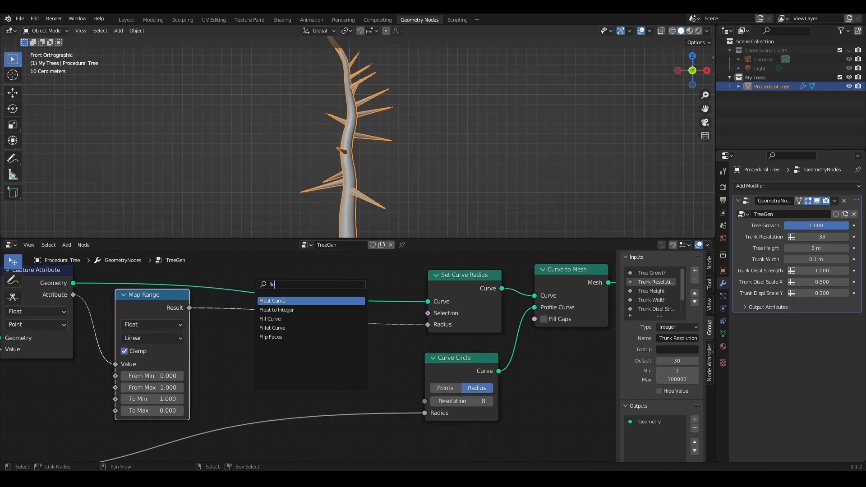
{"action": "key", "text": "Return"}
{"action": "left_click", "coordinate": [265, 319]}
{"action": "middle_click_drag", "start_coordinate": [303, 375], "coordinate": [313, 353]}
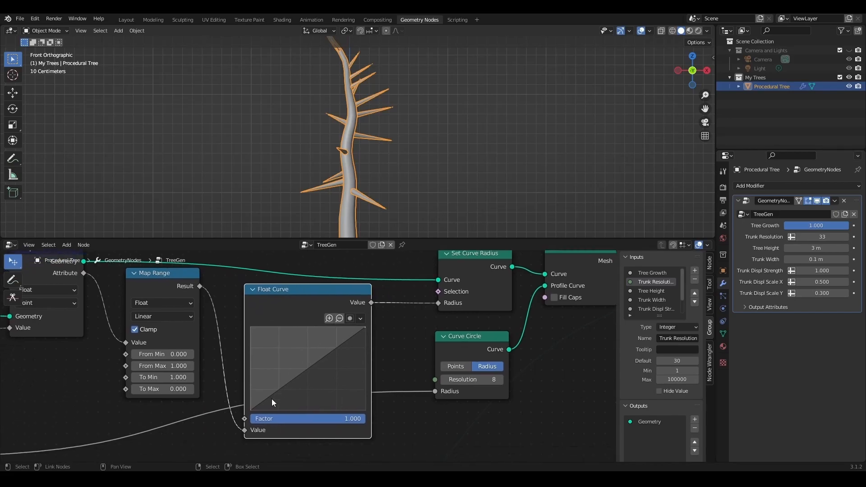
- Shape the Float Curve into an uneven, wavy profile with several added points and collapse the node
{"action": "left_click_drag", "start_coordinate": [259, 403], "coordinate": [257, 401]}
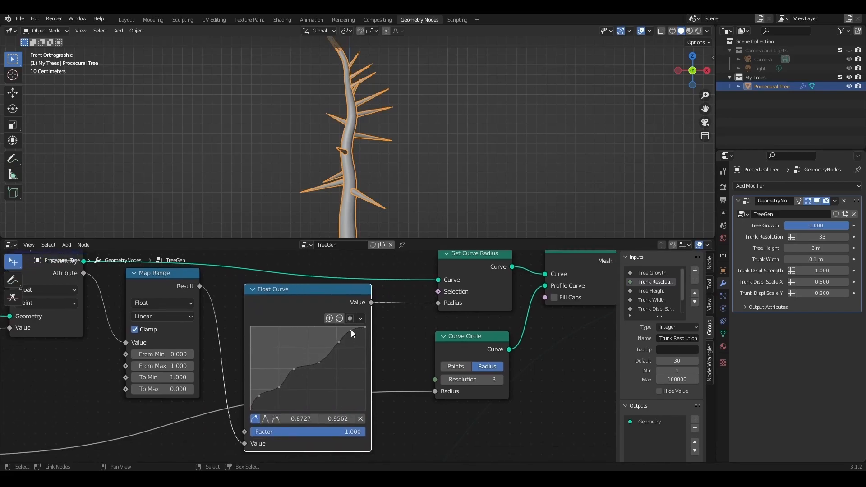
{"action": "left_click", "coordinate": [253, 290]}
{"action": "left_click_drag", "start_coordinate": [253, 289], "coordinate": [258, 314]}
- Insert a Resample Curve node directly after the branches' Curve Line and raise its count to 68
{"action": "middle_click_drag", "start_coordinate": [335, 112], "coordinate": [313, 143]}
{"action": "scroll", "coordinate": [148, 324], "scroll_direction": "down", "scroll_amount": 12}
{"action": "middle_click_drag", "start_coordinate": [93, 354], "coordinate": [594, 324]}
{"action": "middle_click_drag", "start_coordinate": [150, 347], "coordinate": [327, 347]}
{"action": "scroll", "coordinate": [309, 350], "scroll_direction": "up", "scroll_amount": 10}
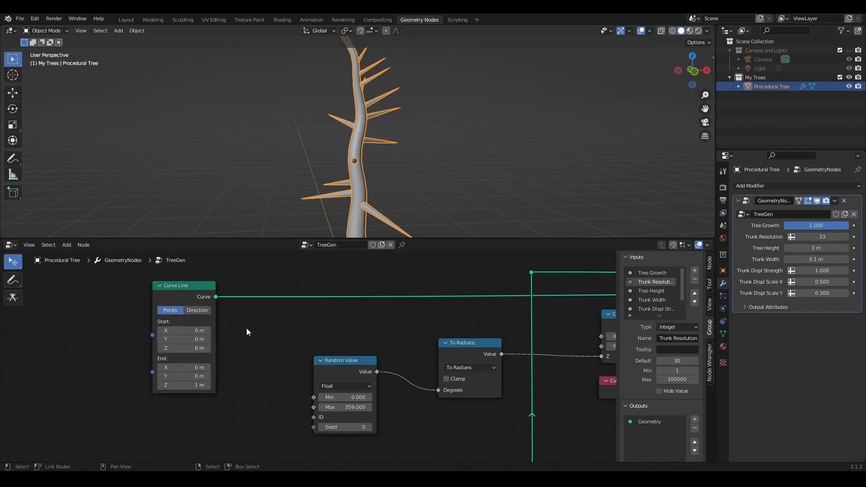
{"action": "middle_click_drag", "start_coordinate": [260, 331], "coordinate": [354, 335]}
{"action": "left_click_drag", "start_coordinate": [280, 300], "coordinate": [156, 299]}
{"action": "key", "text": "shift+a"}
{"action": "left_click", "coordinate": [258, 284]}
{"action": "type", "text": "res"}
{"action": "left_click", "coordinate": [285, 298]}
{"action": "left_click", "coordinate": [260, 293]}
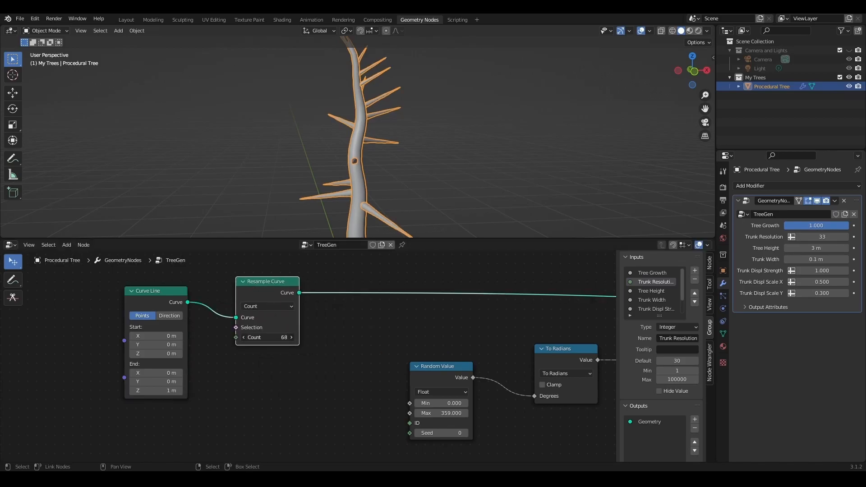
- Preview the resampled branches at different Tree Growth values
{"action": "middle_click_drag", "start_coordinate": [383, 171], "coordinate": [364, 157]}
{"action": "scroll", "coordinate": [361, 331], "scroll_direction": "down", "scroll_amount": 7}
{"action": "middle_click_drag", "start_coordinate": [397, 334], "coordinate": [218, 350]}
{"action": "scroll", "coordinate": [218, 350], "scroll_direction": "down", "scroll_amount": 4}
{"action": "middle_click_drag", "start_coordinate": [508, 304], "coordinate": [324, 304]}
{"action": "mouse_move", "coordinate": [824, 226]}
{"action": "left_mouse_down"}
{"action": "mouse_move", "coordinate": [789, 226]}
{"action": "mouse_move", "coordinate": [824, 226]}
{"action": "left_mouse_up"}
- Move the branch-width Multiply node and its Group Input node lower to free space beneath Spline Parameter
{"action": "middle_click_drag", "start_coordinate": [518, 378], "coordinate": [348, 372]}
{"action": "scroll", "coordinate": [348, 372], "scroll_direction": "up", "scroll_amount": 7}
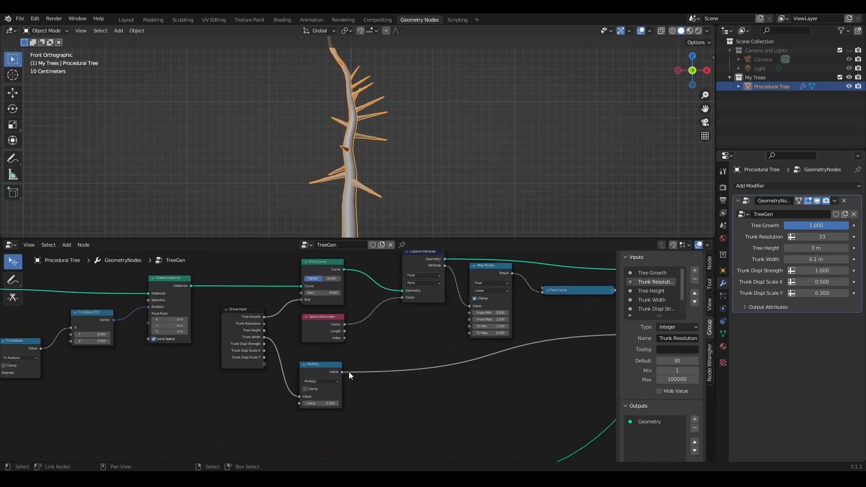
{"action": "middle_click_drag", "start_coordinate": [419, 384], "coordinate": [352, 381]}
{"action": "left_click_drag", "start_coordinate": [235, 359], "coordinate": [240, 393]}
{"action": "mouse_move", "coordinate": [840, 225]}
{"action": "left_mouse_down"}
{"action": "mouse_move", "coordinate": [825, 224]}
{"action": "mouse_move", "coordinate": [849, 224]}
{"action": "left_mouse_up"}
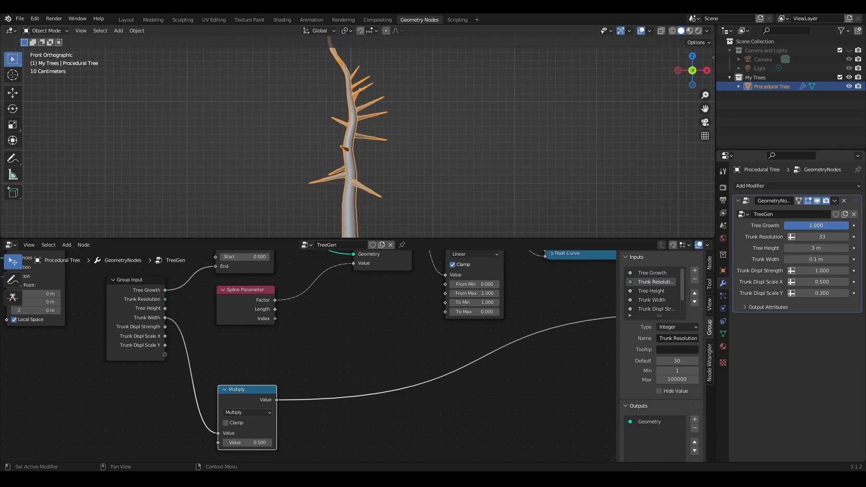
{"action": "left_click_drag", "start_coordinate": [146, 283], "coordinate": [138, 323]}
- Duplicate the Multiply node to scale the branch radius by Tree Growth, and link Tree Growth to Map Range's To Min
{"action": "key", "text": "shift+d"}
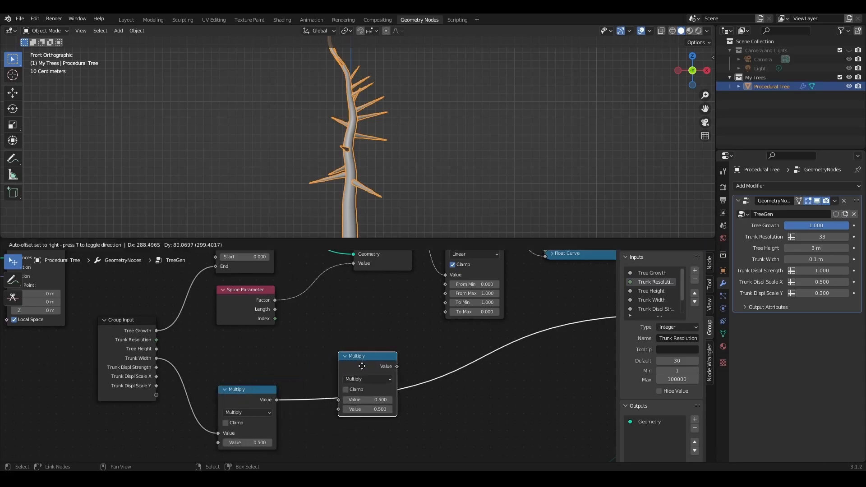
{"action": "left_click", "coordinate": [361, 350]}
{"action": "left_click_drag", "start_coordinate": [336, 395], "coordinate": [336, 383]}
{"action": "mouse_move", "coordinate": [817, 225]}
{"action": "left_mouse_down"}
{"action": "mouse_move", "coordinate": [791, 225]}
{"action": "mouse_move", "coordinate": [817, 226]}
{"action": "left_mouse_up"}
{"action": "left_click_drag", "start_coordinate": [140, 328], "coordinate": [455, 301]}
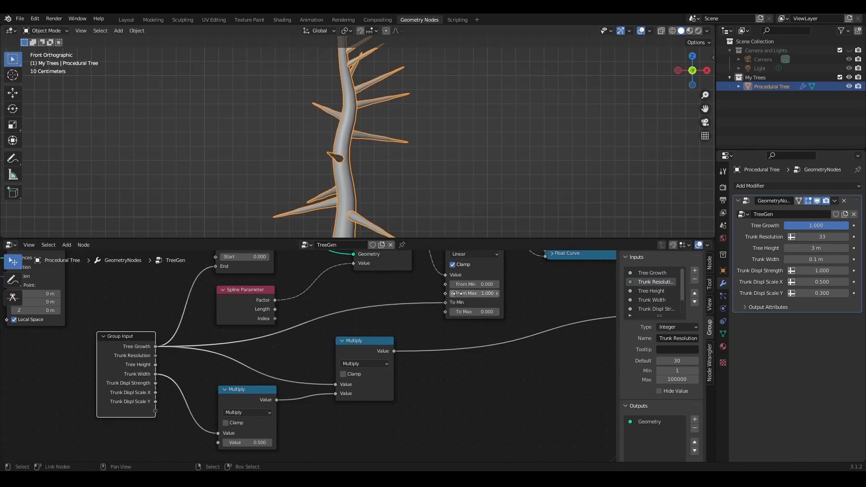
{"action": "left_click_drag", "start_coordinate": [481, 272], "coordinate": [477, 286]}
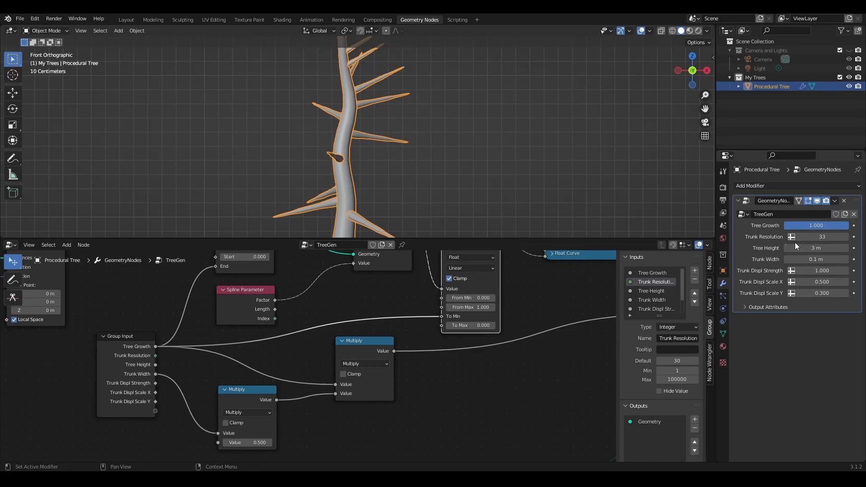
- Preview the whole tree with Tree Growth lowered to about 0.616 and brought back to 1
{"action": "left_click_drag", "start_coordinate": [816, 225], "coordinate": [795, 226]}
{"action": "middle_click_drag", "start_coordinate": [326, 184], "coordinate": [329, 101], "text": "shift"}
{"action": "scroll", "coordinate": [342, 136], "scroll_direction": "down", "scroll_amount": 3}
{"action": "middle_click_drag", "start_coordinate": [359, 167], "coordinate": [356, 144], "text": "shift"}
{"action": "scroll", "coordinate": [356, 144], "scroll_direction": "up", "scroll_amount": 3}
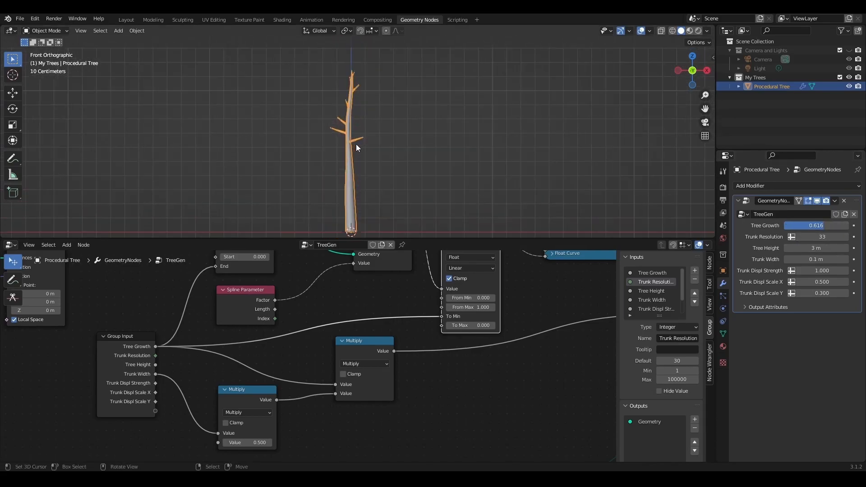
{"action": "left_click_drag", "start_coordinate": [822, 231], "coordinate": [849, 226]}
{"action": "scroll", "coordinate": [343, 113], "scroll_direction": "down", "scroll_amount": 4}
{"action": "middle_click_drag", "start_coordinate": [369, 110], "coordinate": [364, 172], "text": "shift"}
{"action": "scroll", "coordinate": [364, 171], "scroll_direction": "down", "scroll_amount": 3}
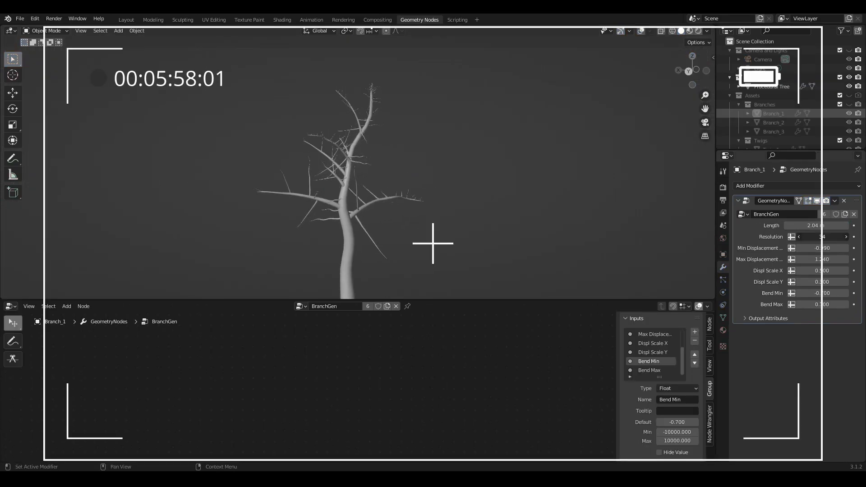
- Adjust the resolution of the branch objects in the Branches collection, starting with Branch_1
{"action": "left_click_drag", "start_coordinate": [822, 237], "coordinate": [812, 236]}
{"action": "middle_click_drag", "start_coordinate": [469, 216], "coordinate": [444, 219]}
{"action": "left_click", "coordinate": [773, 122]}
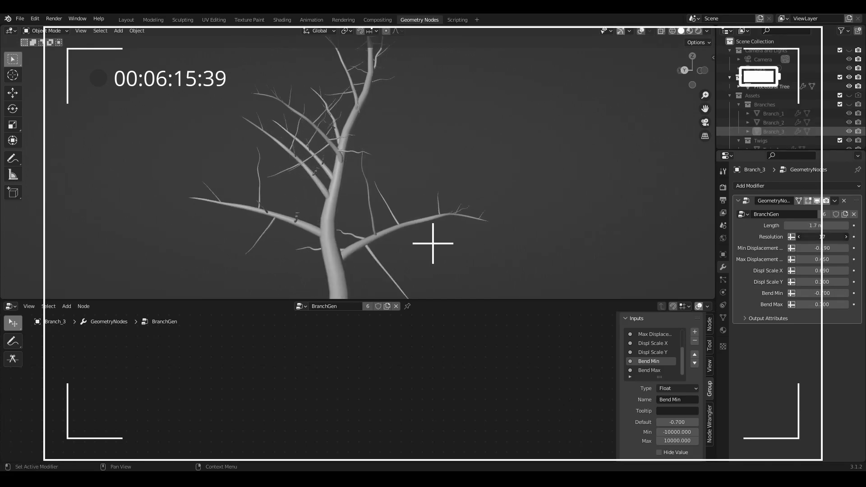
- Tune the Procedural Tree's branch settings to a Branches Probability of about 0.43 and raise Tree Growth to 1
{"action": "left_click", "coordinate": [772, 86]}
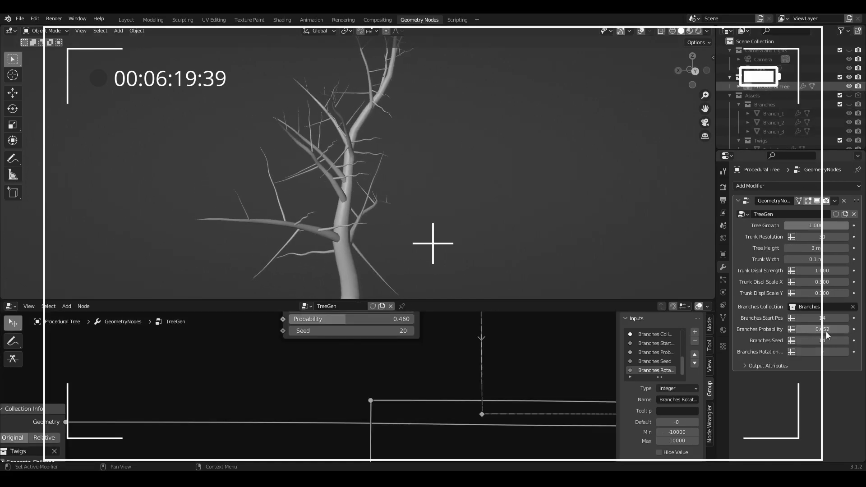
{"action": "left_click_drag", "start_coordinate": [818, 350], "coordinate": [813, 332]}
{"action": "middle_click_drag", "start_coordinate": [433, 212], "coordinate": [473, 212]}
{"action": "scroll", "coordinate": [360, 214], "scroll_direction": "down", "scroll_amount": 3}
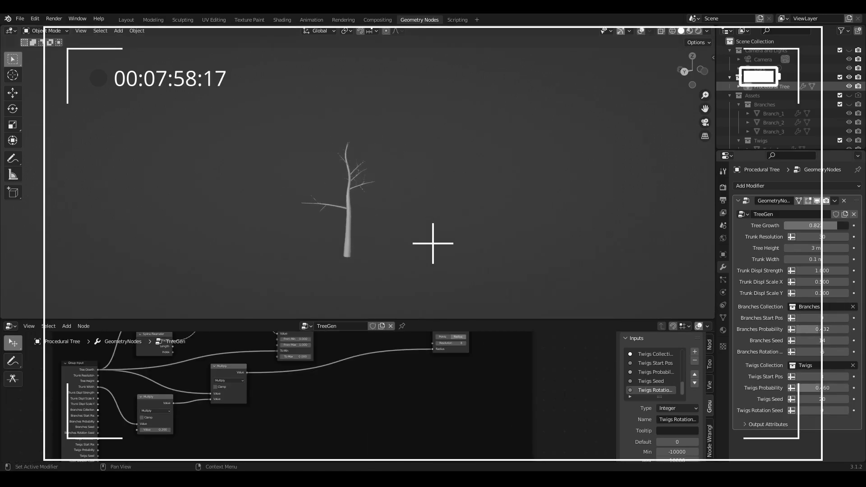
{"action": "left_click_drag", "start_coordinate": [834, 225], "coordinate": [841, 226]}
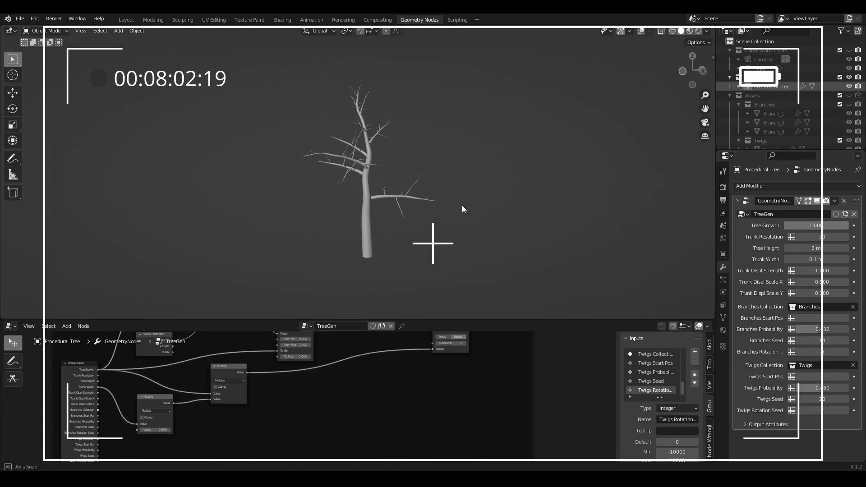